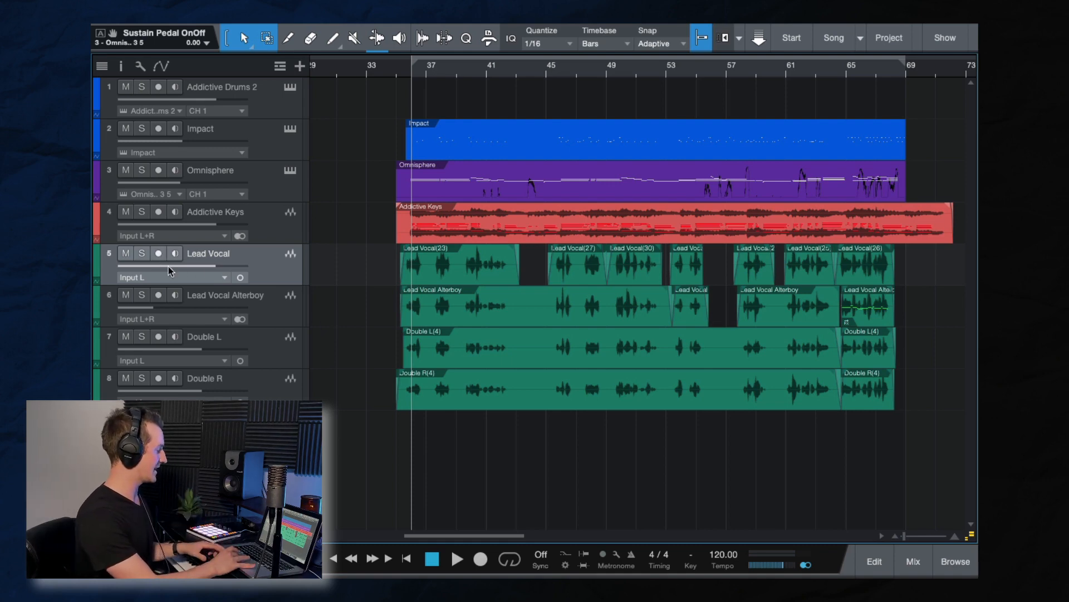
- Audition the Lead Vocal track on its own in solo, ending with playback stopped and the solo released
{"action": "left_click", "coordinate": [143, 252]}
{"action": "scroll", "coordinate": [390, 306], "scroll_direction": "up", "scroll_amount": 5}
{"action": "key", "text": "space"}
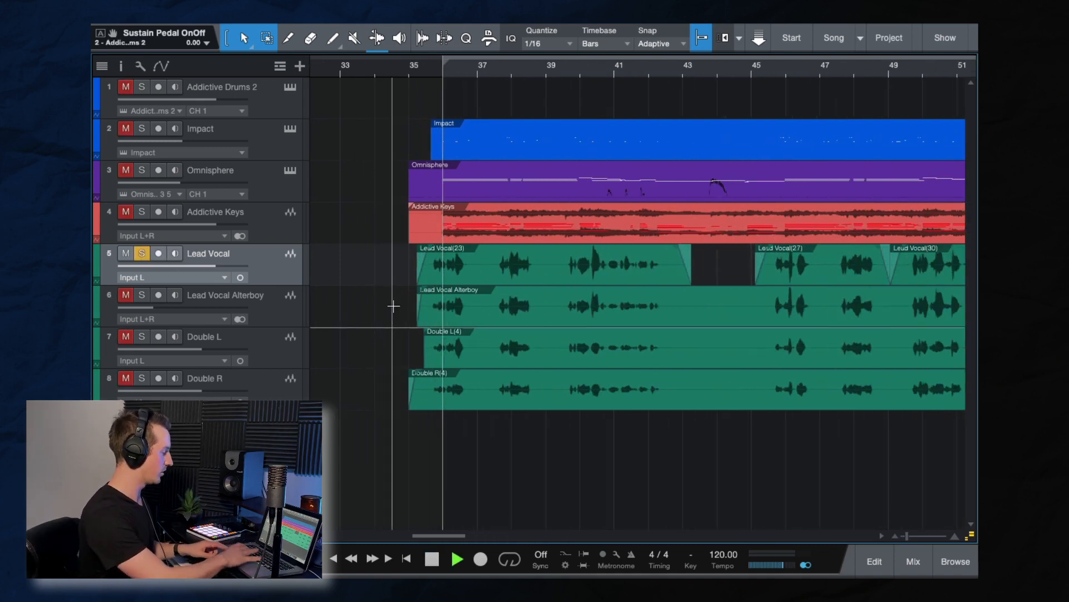
{"action": "left_click", "coordinate": [142, 253]}
{"action": "key", "text": "space"}
- Audition the Lead Vocal Afterboy track on its own in solo, ending with the solo released
{"action": "left_click", "coordinate": [143, 296]}
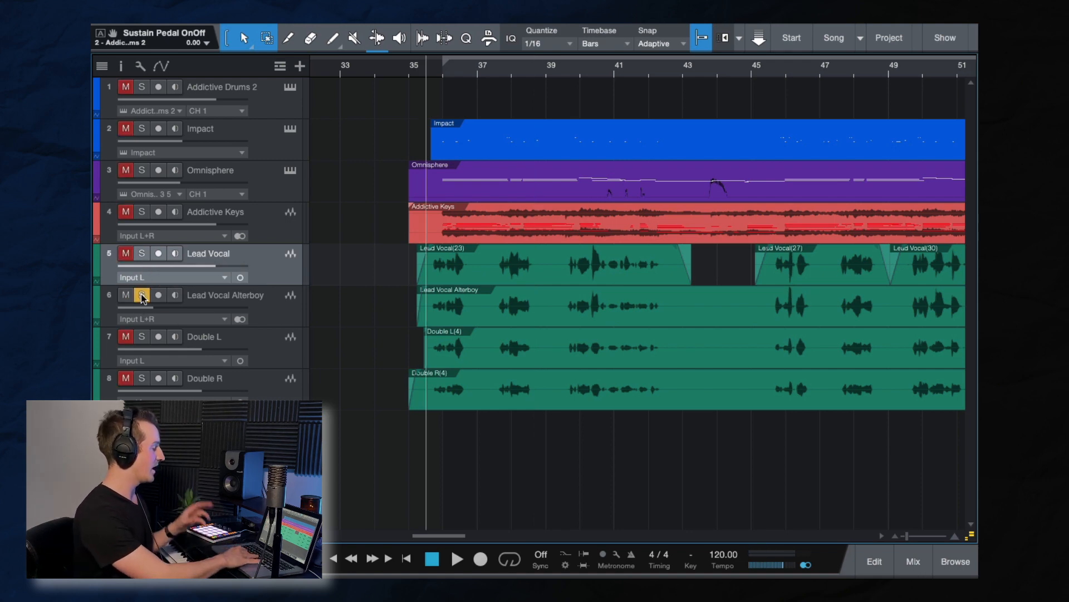
{"action": "key", "text": "space"}
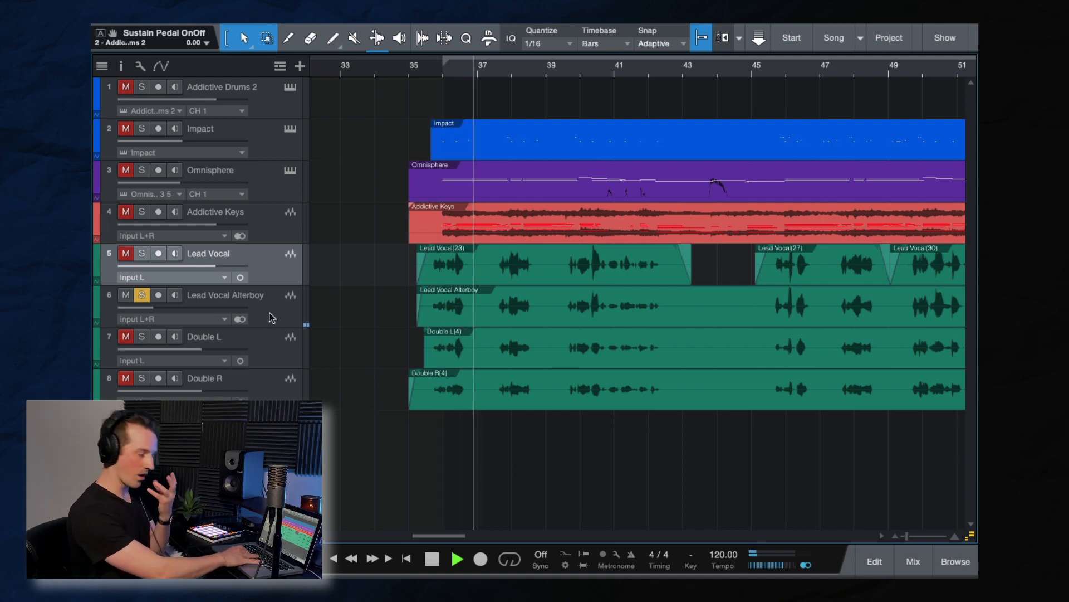
{"action": "key", "text": "space"}
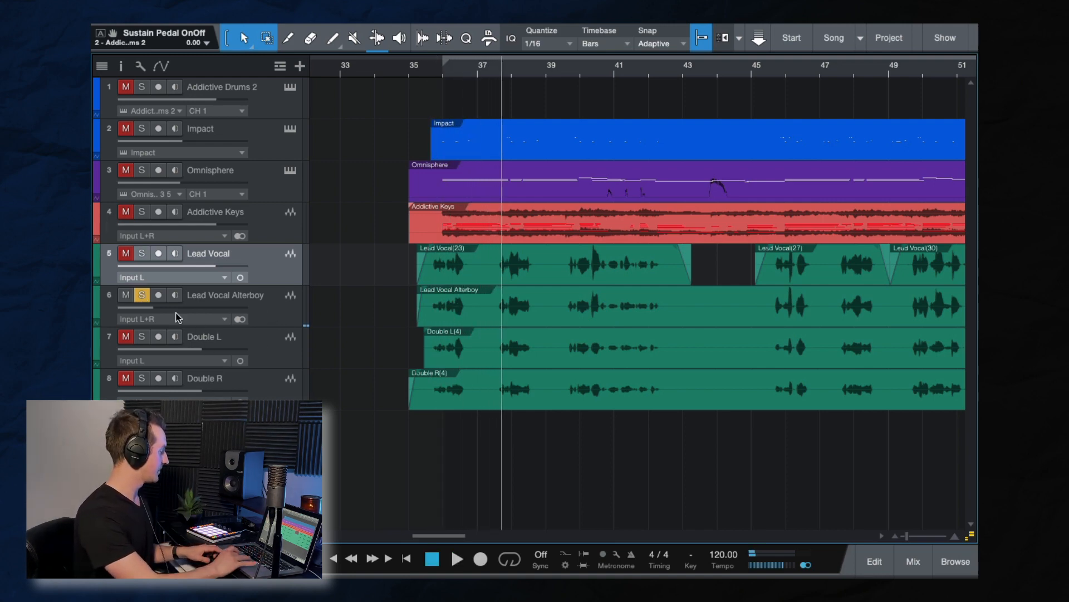
{"action": "left_click", "coordinate": [141, 295]}
- Audition the Double L and Double R tracks together in solo, ending with both solos released
{"action": "left_click", "coordinate": [141, 339]}
{"action": "left_click", "coordinate": [142, 378]}
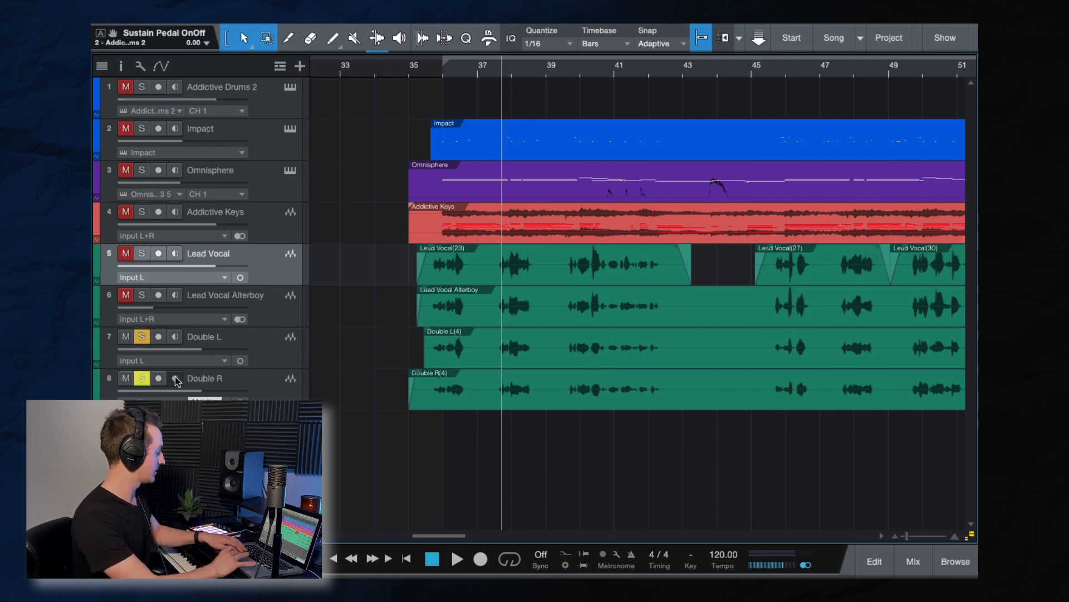
{"action": "key", "text": "space"}
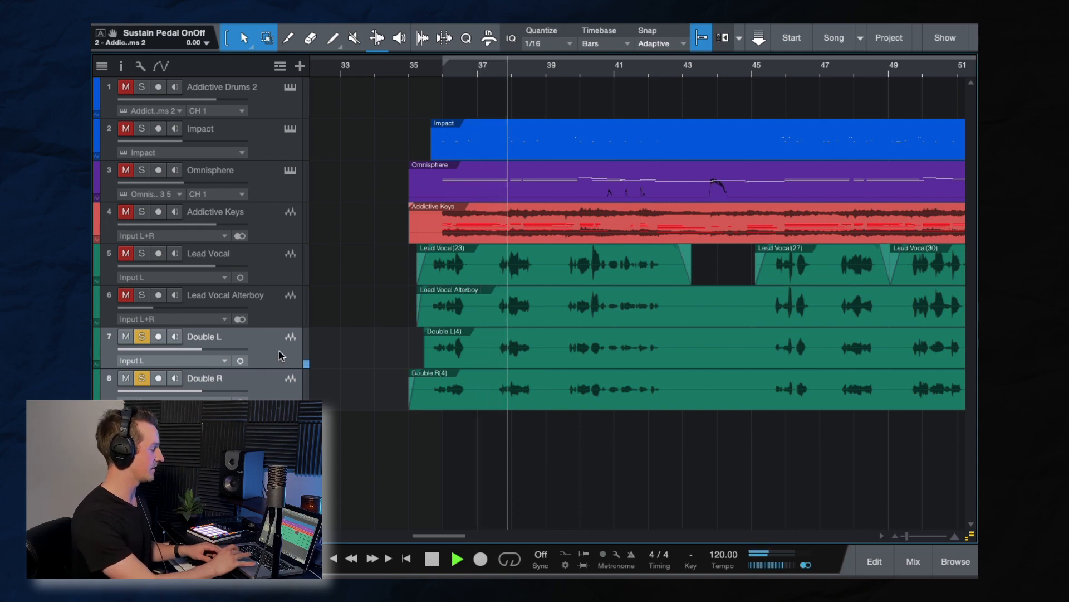
{"action": "key", "text": "space"}
{"action": "left_click", "coordinate": [143, 333]}
- Select the Lead Vocal track and mute the Lead Vocal Afterboy, Double L and Double R tracks
{"action": "left_click", "coordinate": [276, 270]}
{"action": "left_click", "coordinate": [126, 294]}
{"action": "left_click", "coordinate": [127, 337]}
{"action": "left_click", "coordinate": [127, 379]}
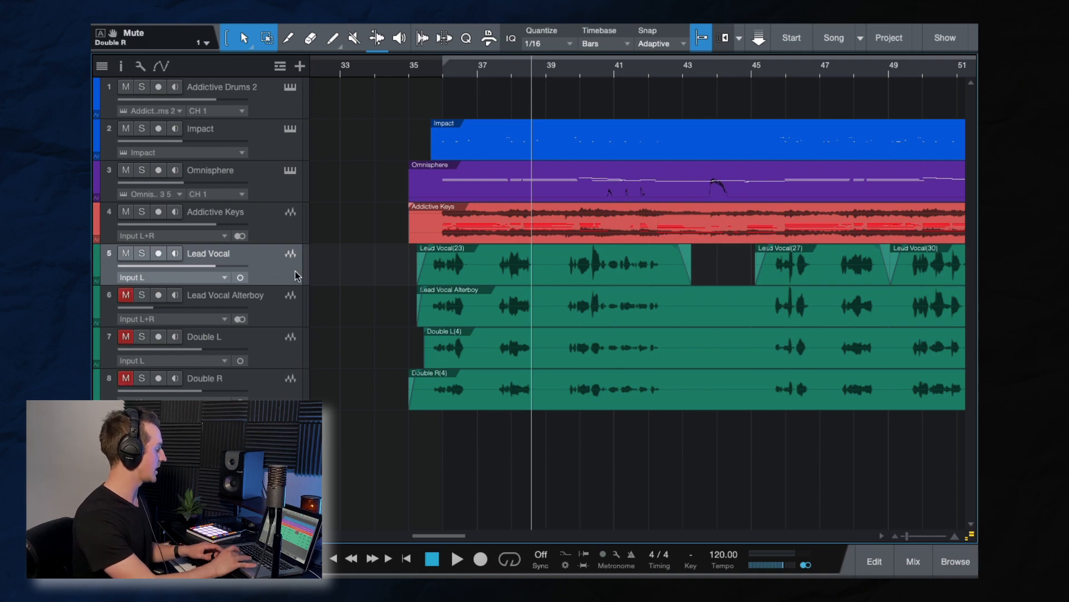
- Show the mixer and compare the inserts and sends of the LEAD VOX bus and the Lead Vocal channel
{"action": "key", "text": "F3"}
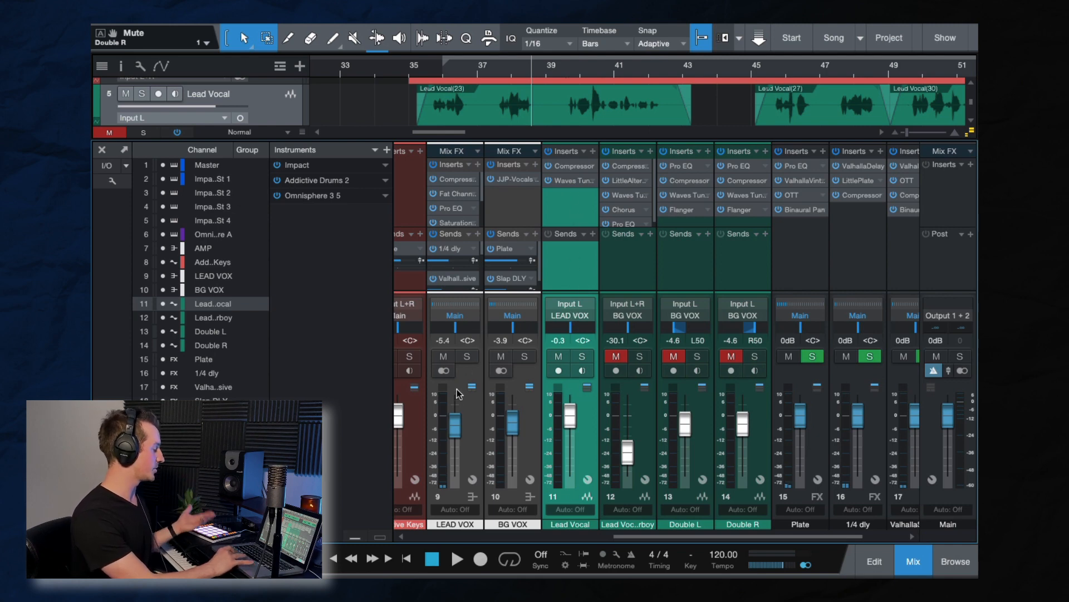
{"action": "left_click", "coordinate": [467, 416]}
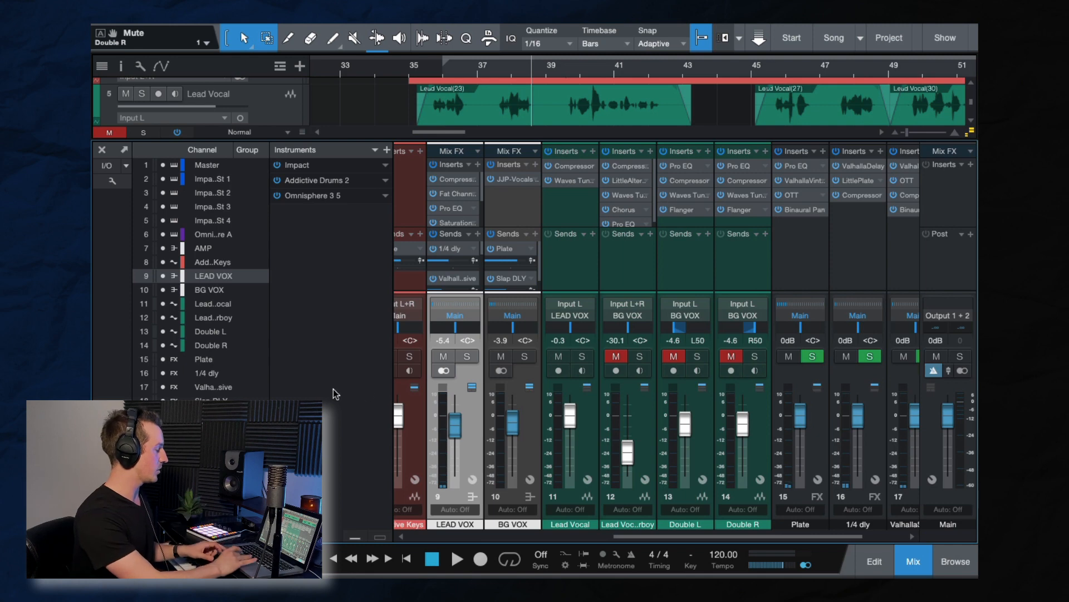
{"action": "left_click", "coordinate": [570, 215]}
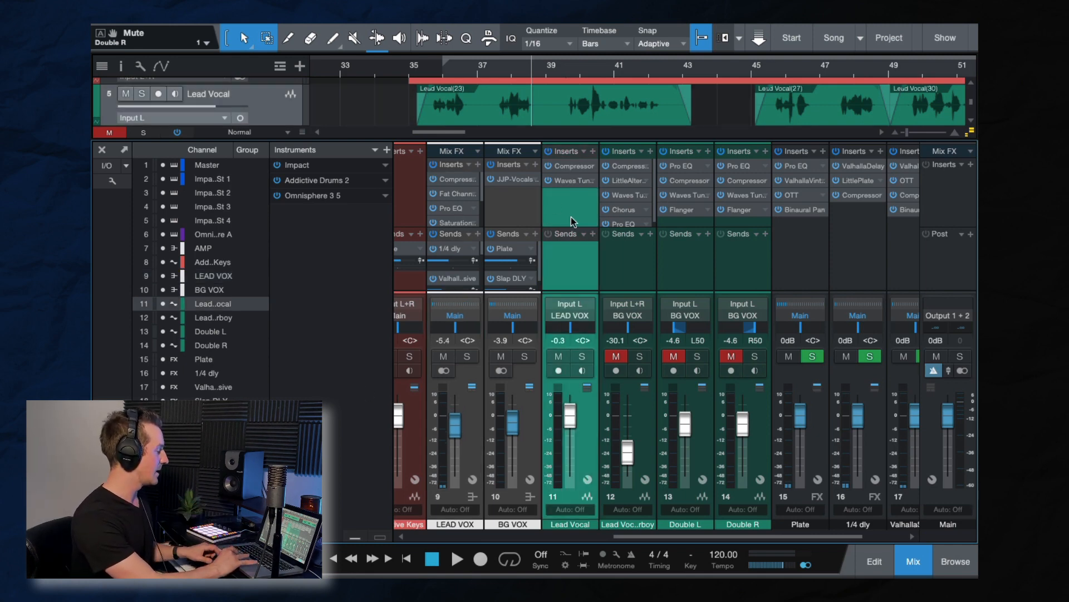
{"action": "left_click", "coordinate": [477, 270]}
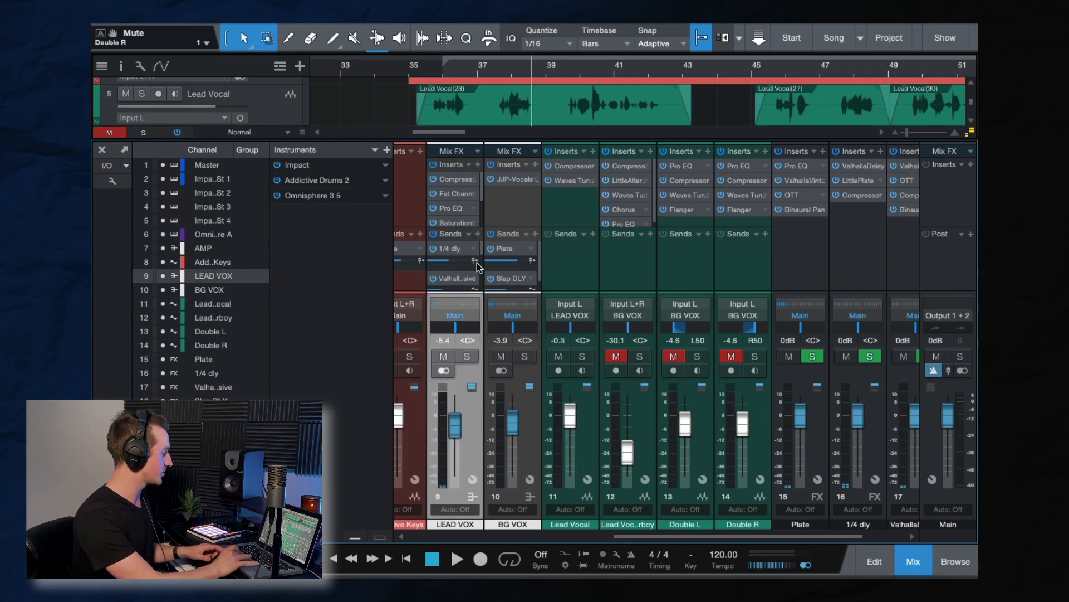
{"action": "scroll", "coordinate": [478, 209], "scroll_direction": "up", "scroll_amount": 3}
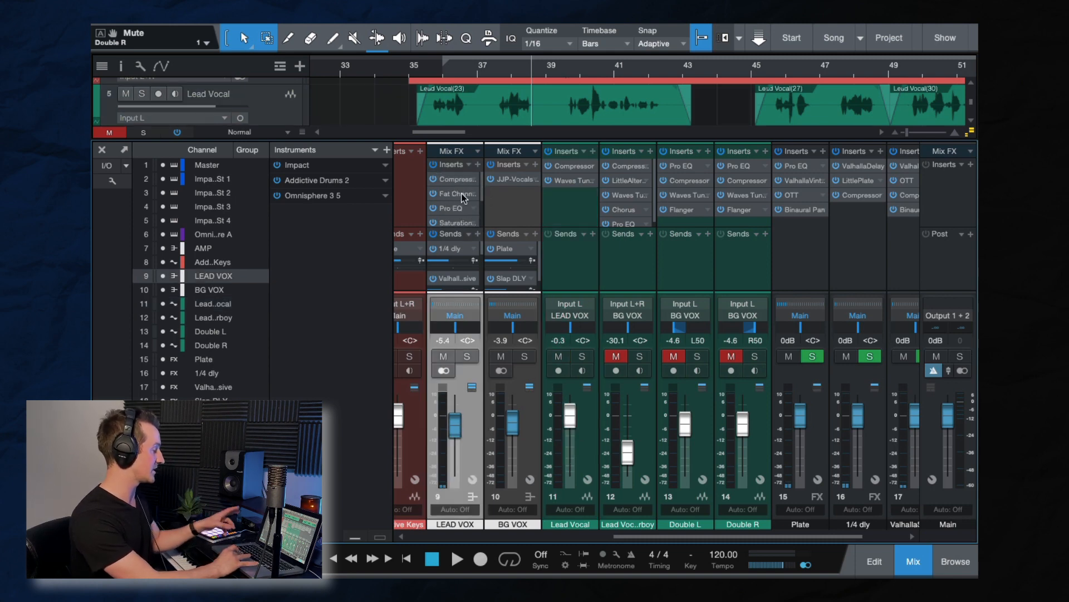
- Bypass all inserts and sends on the LEAD VOX bus and deactivate Waves Tune on the Lead Vocal channel
{"action": "left_click", "coordinate": [573, 203]}
{"action": "left_click", "coordinate": [431, 166]}
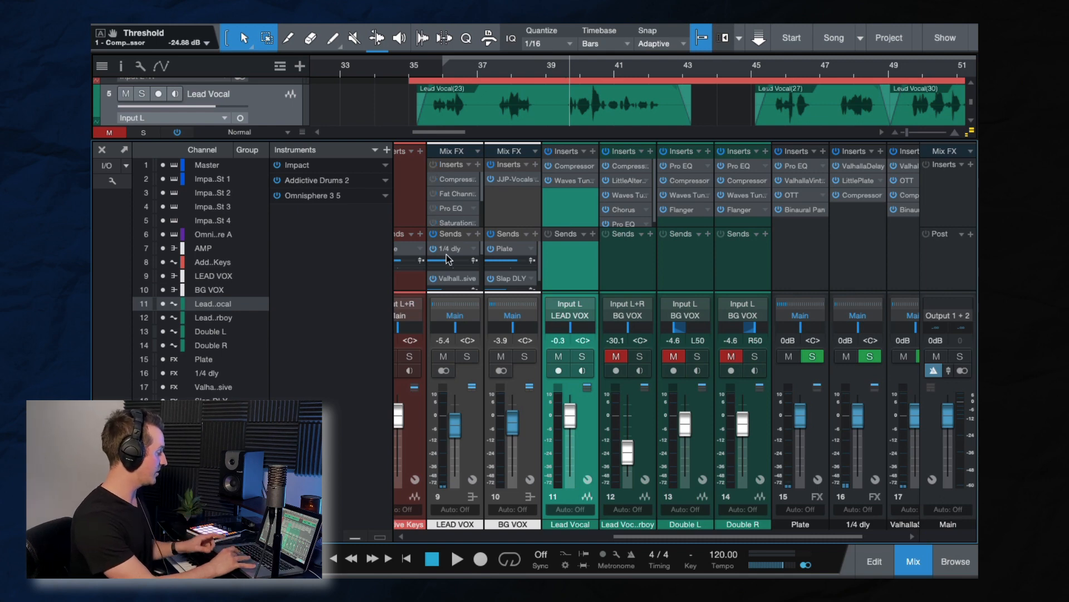
{"action": "left_click", "coordinate": [434, 234]}
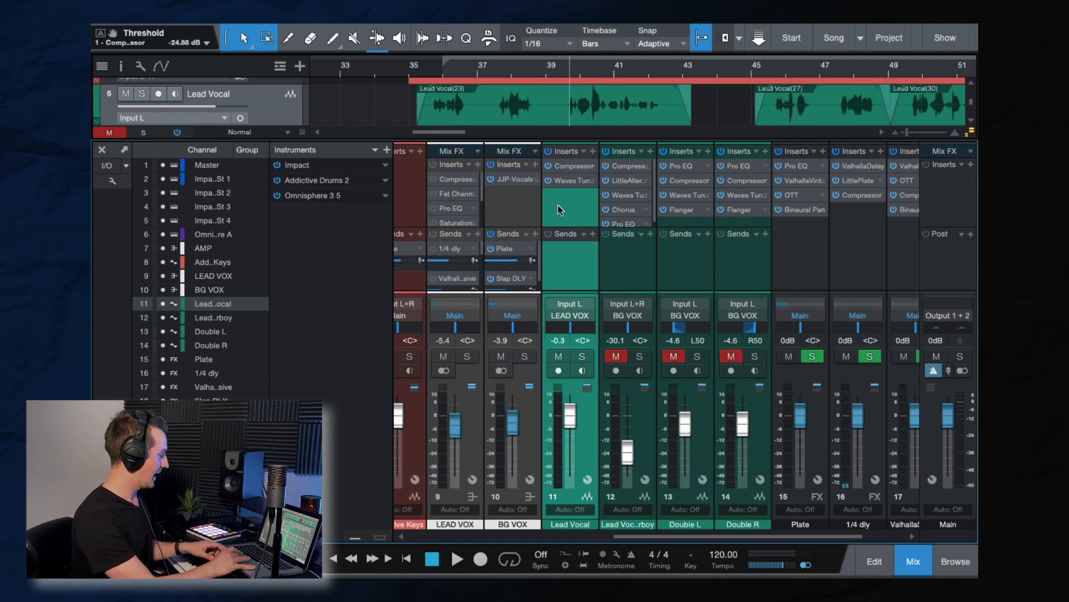
{"action": "left_click", "coordinate": [549, 180]}
- Play the song from between bars 35 and 36 with the Lead Vocal channel soloed
{"action": "left_click", "coordinate": [433, 66]}
{"action": "key", "text": "space"}
{"action": "left_click", "coordinate": [581, 355]}
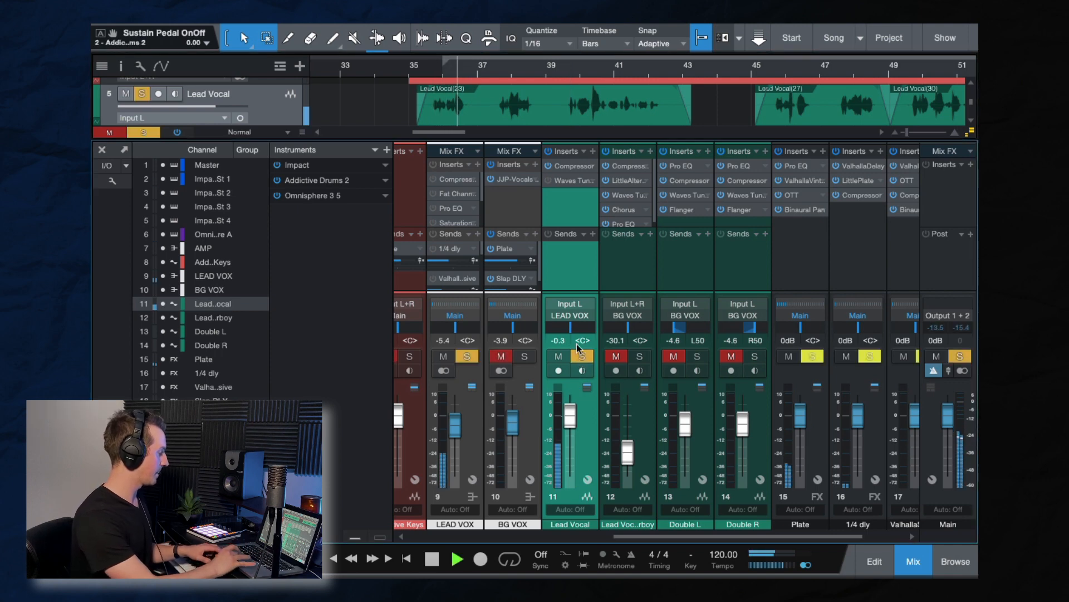
- Examine the Compressor insert on the Lead Vocal channel during playback, ending with its window closed and playback stopped
{"action": "left_click", "coordinate": [580, 166]}
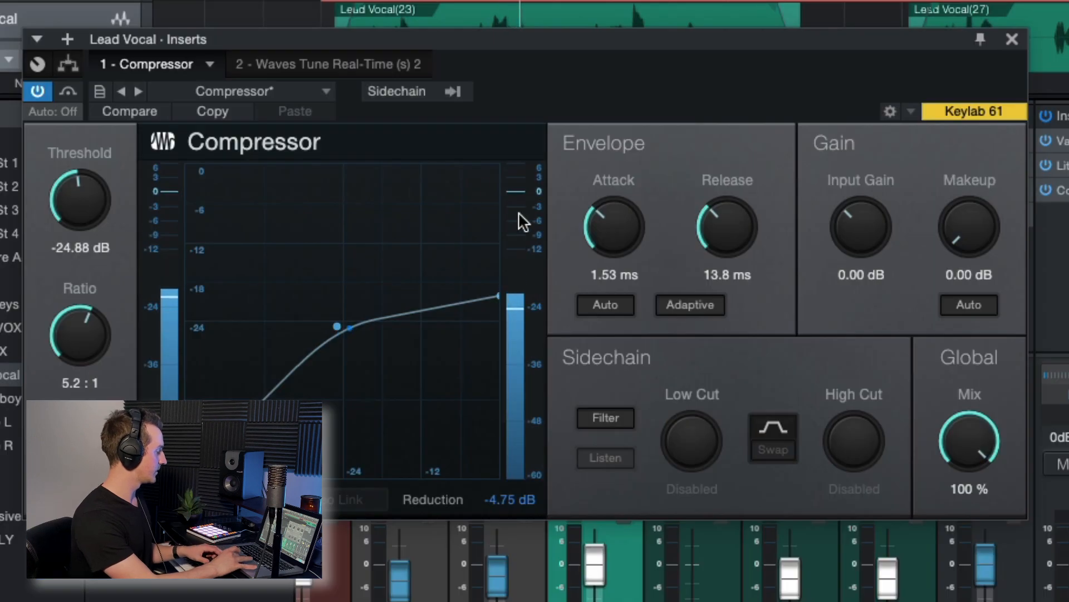
{"action": "mouse_move", "coordinate": [522, 221]}
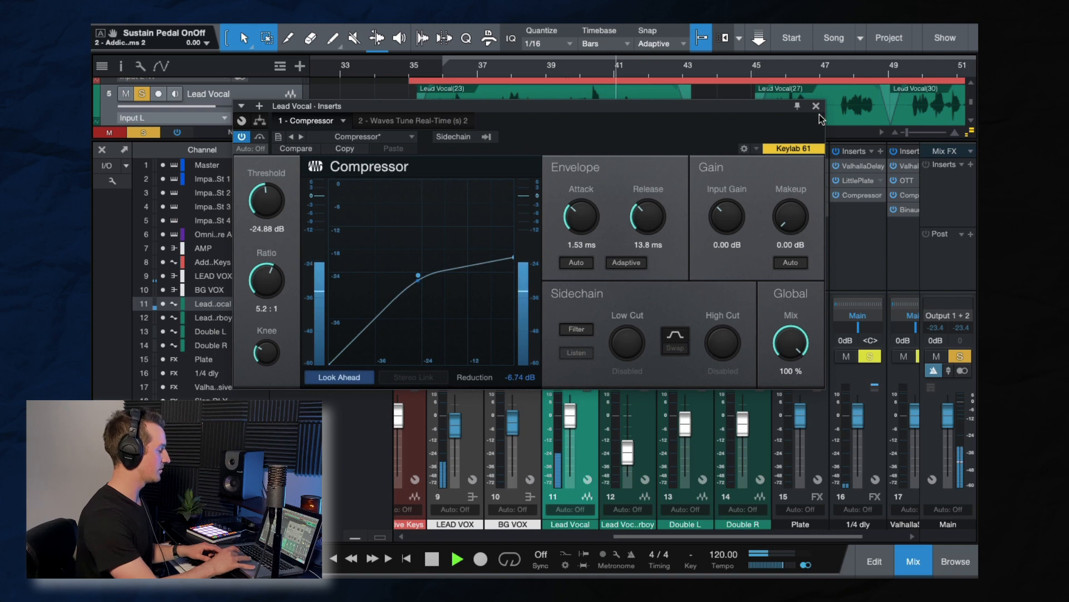
{"action": "left_click", "coordinate": [1012, 39]}
{"action": "key", "text": "space"}
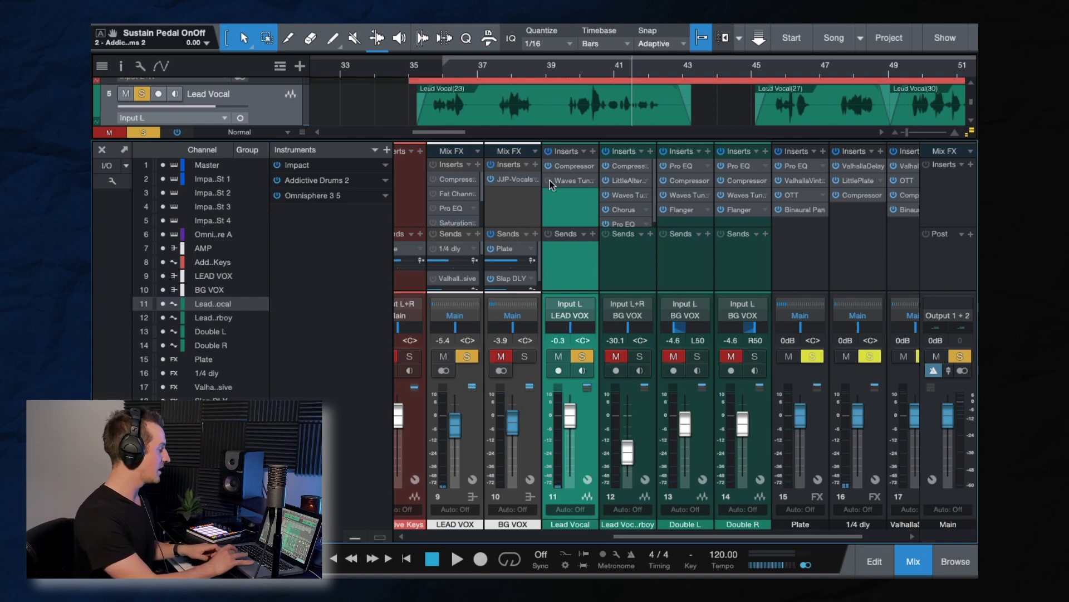
- Reactivate Waves Tune Real-Time on the Lead Vocal channel and listen to the vocal through it
{"action": "left_click", "coordinate": [574, 178]}
{"action": "left_click_drag", "start_coordinate": [460, 144], "coordinate": [615, 144]}
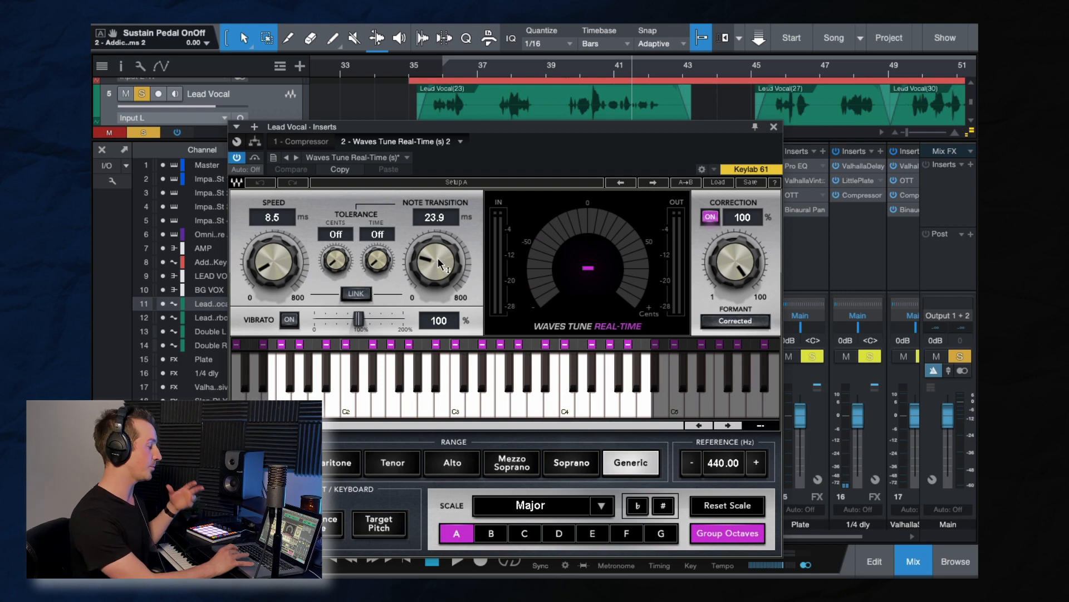
{"action": "key", "text": "space"}
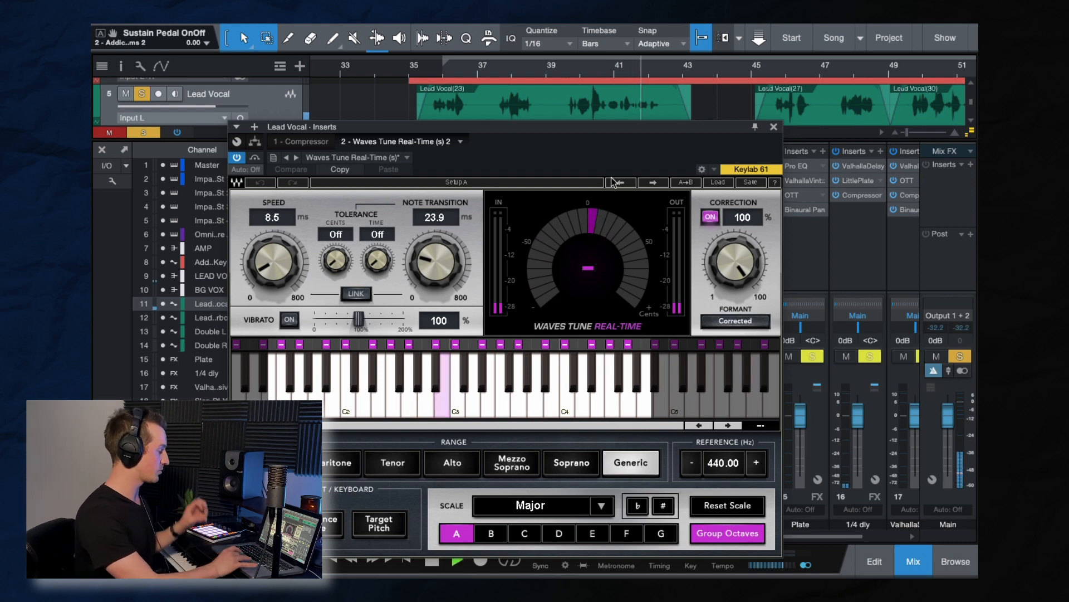
{"action": "left_click", "coordinate": [774, 127]}
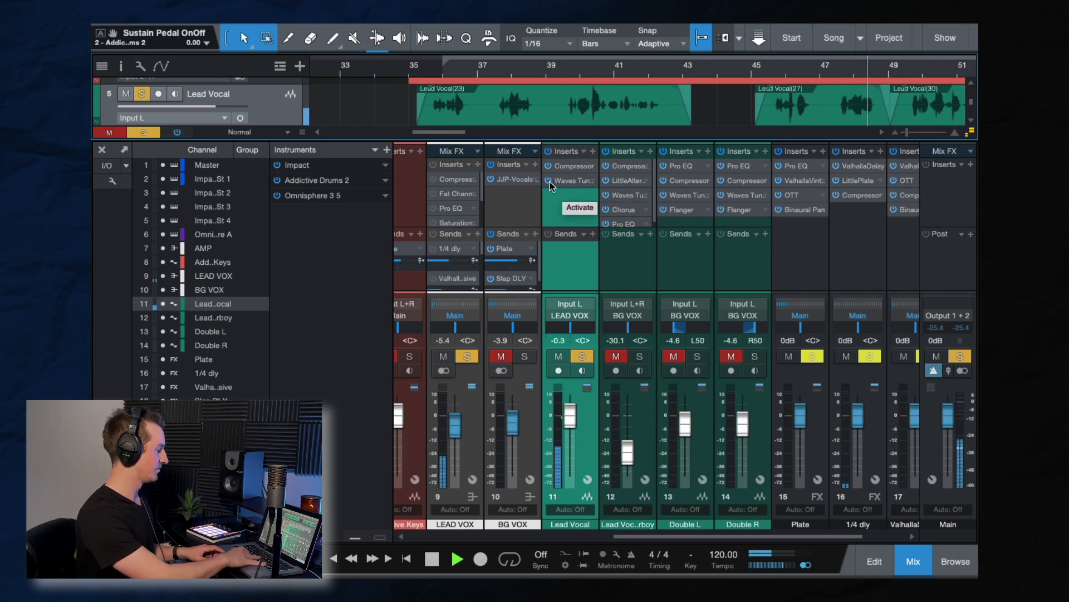
{"action": "key", "text": "space"}
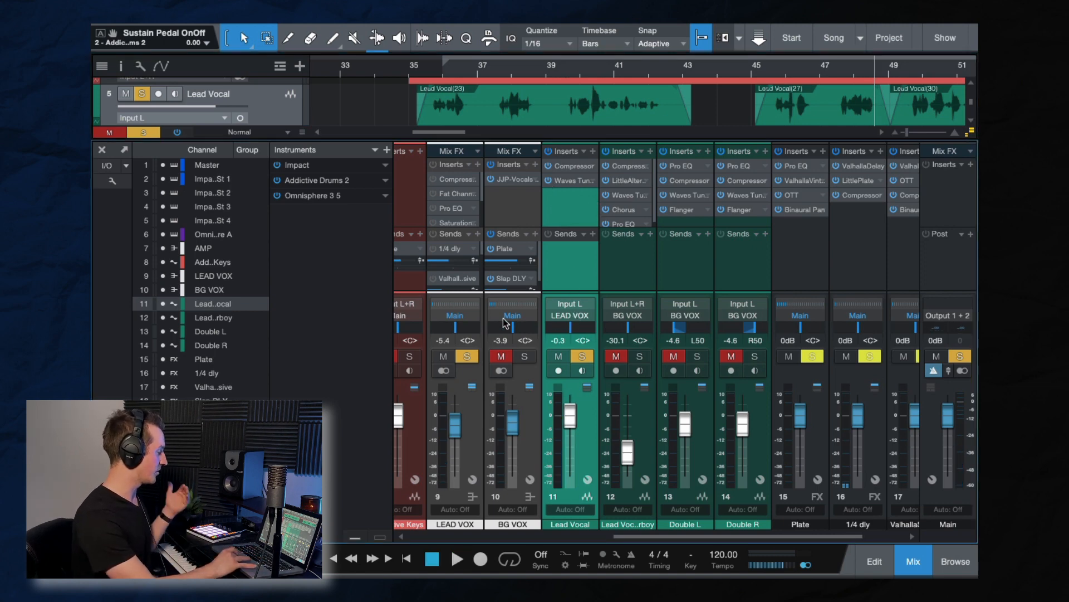
- Reactivate the Compressor insert on the LEAD VOX bus and review its settings
{"action": "left_click", "coordinate": [466, 429]}
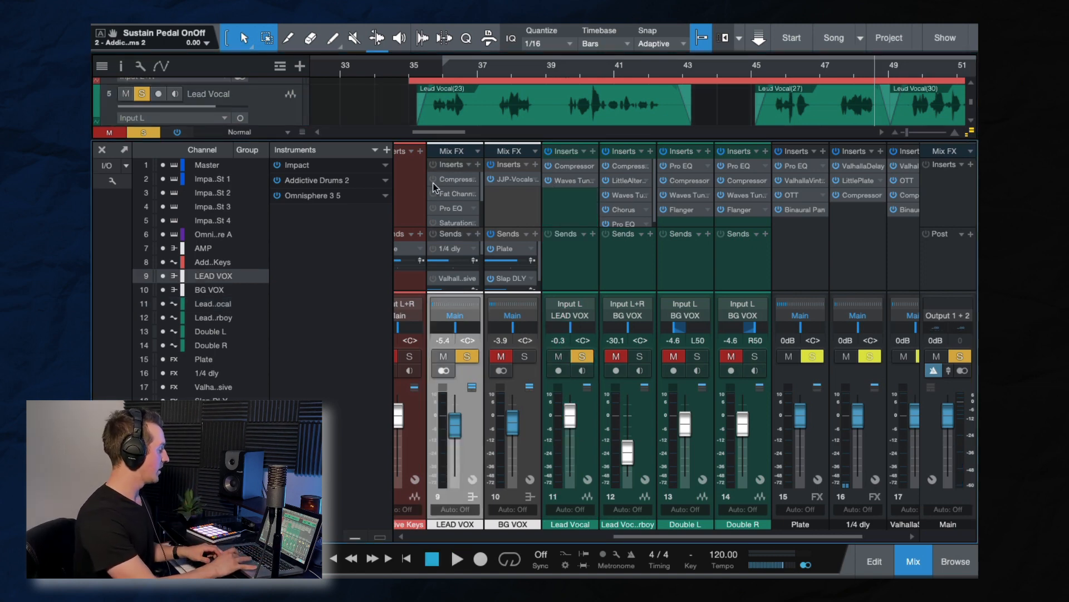
{"action": "double_click", "coordinate": [456, 181]}
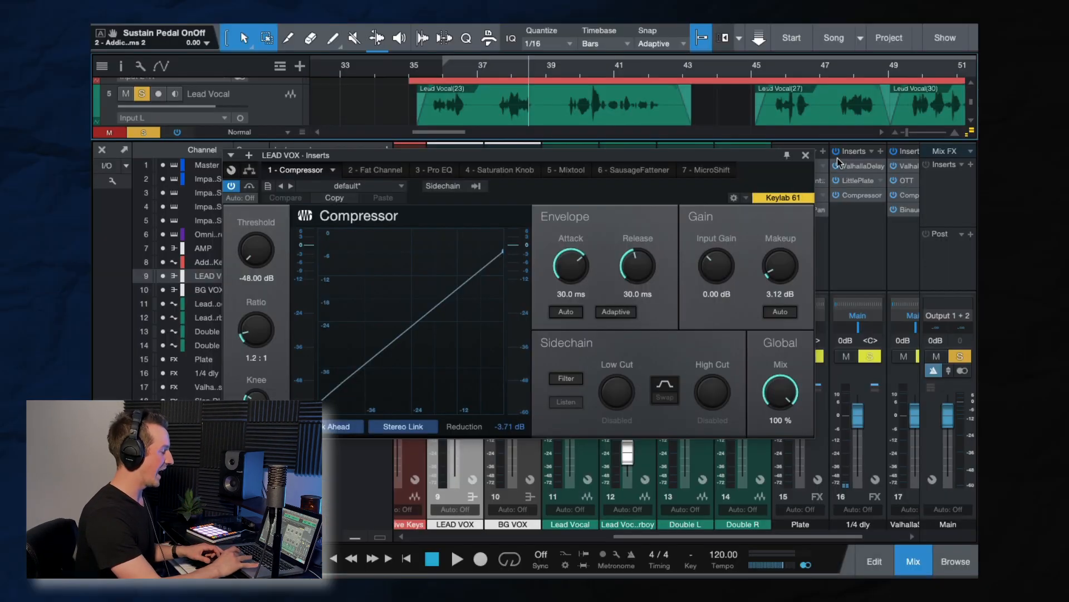
{"action": "left_click", "coordinate": [806, 156]}
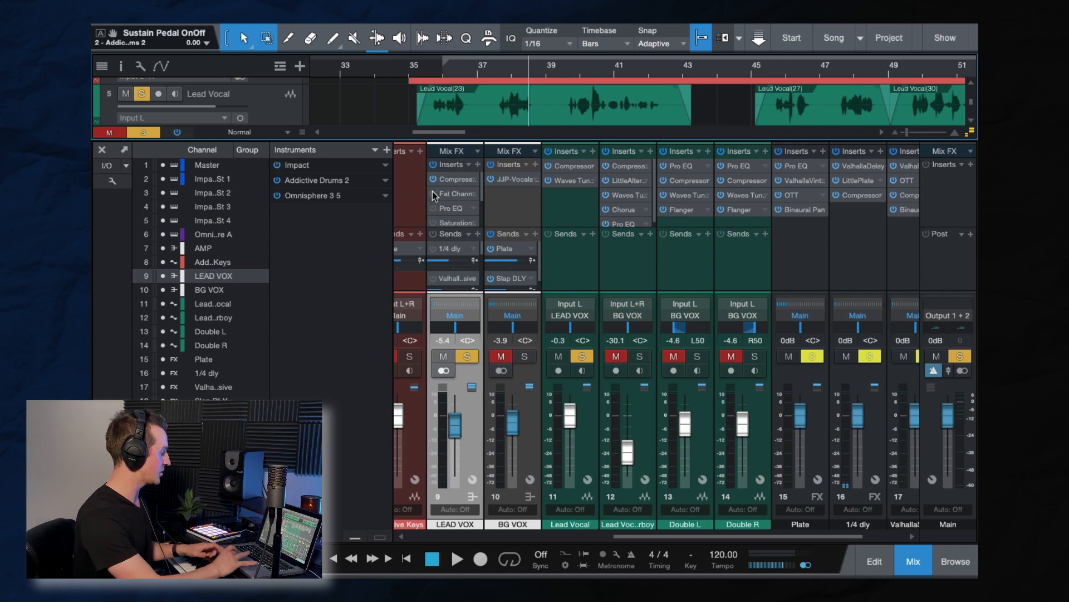
- Reactivate the Fat Channel insert on the LEAD VOX bus and listen to its FET compressor
{"action": "left_click", "coordinate": [452, 194]}
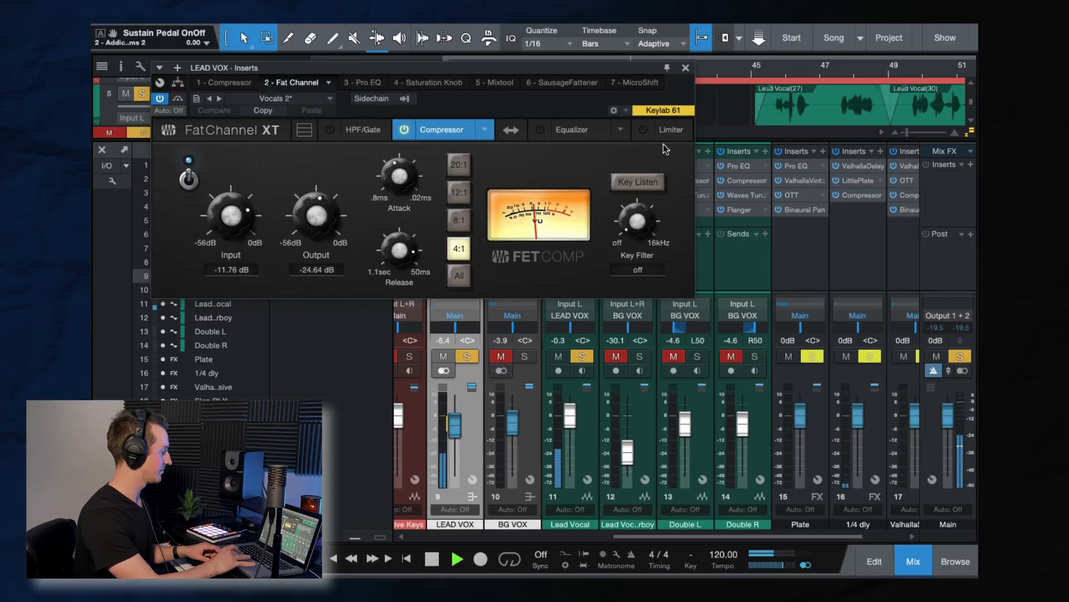
{"action": "left_click", "coordinate": [686, 68]}
{"action": "key", "text": "space"}
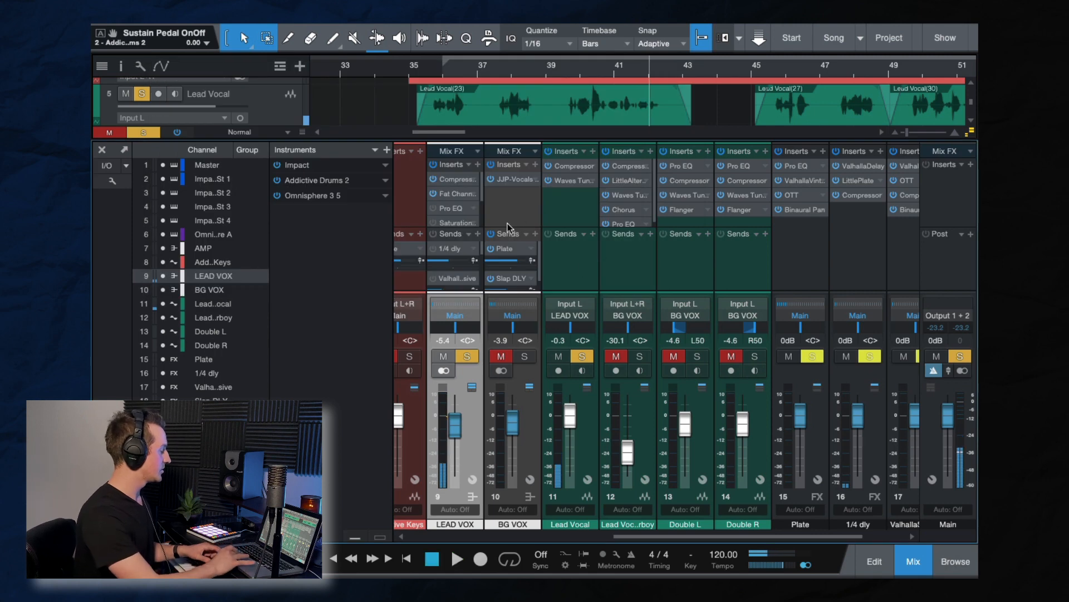
- Reactivate the Pro EQ on the LEAD VOX bus, play the vocal through it and inspect its HMF band
{"action": "left_click", "coordinate": [449, 209]}
{"action": "key", "text": "space"}
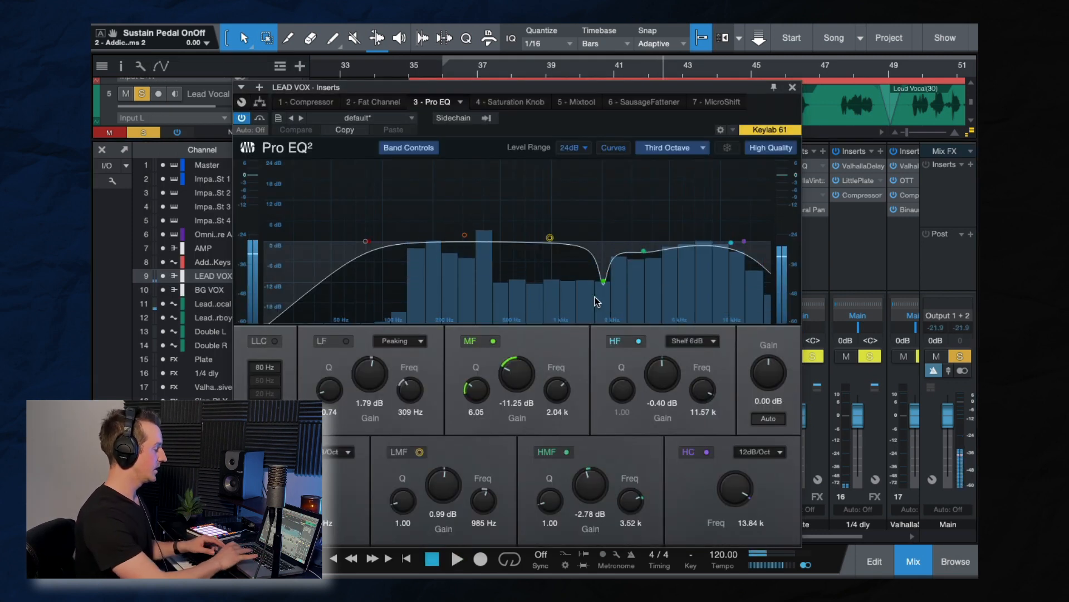
{"action": "key", "text": "space"}
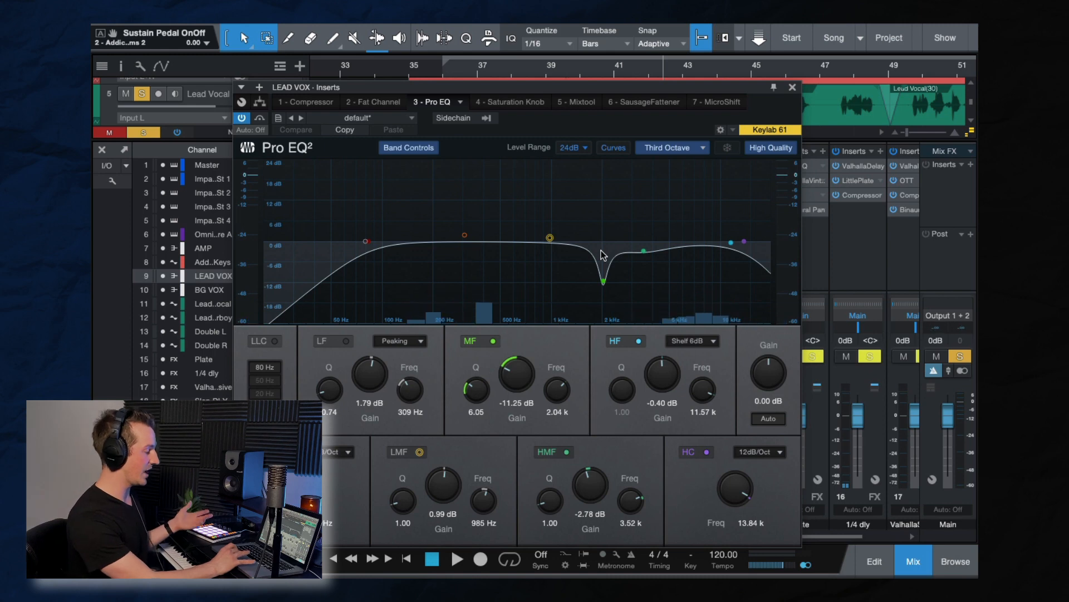
{"action": "left_click", "coordinate": [644, 251]}
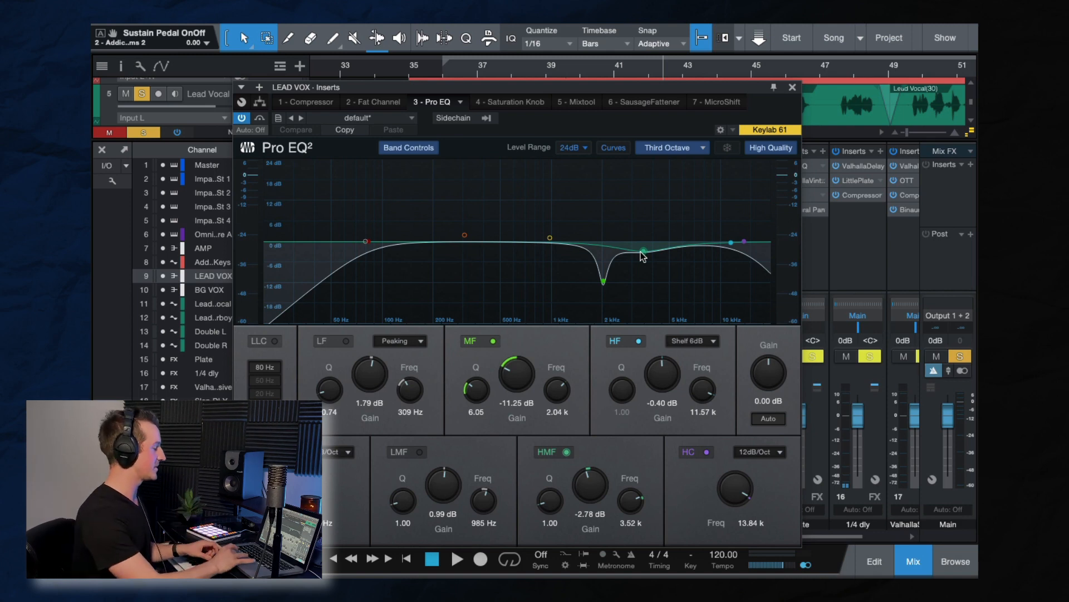
{"action": "left_click", "coordinate": [792, 88]}
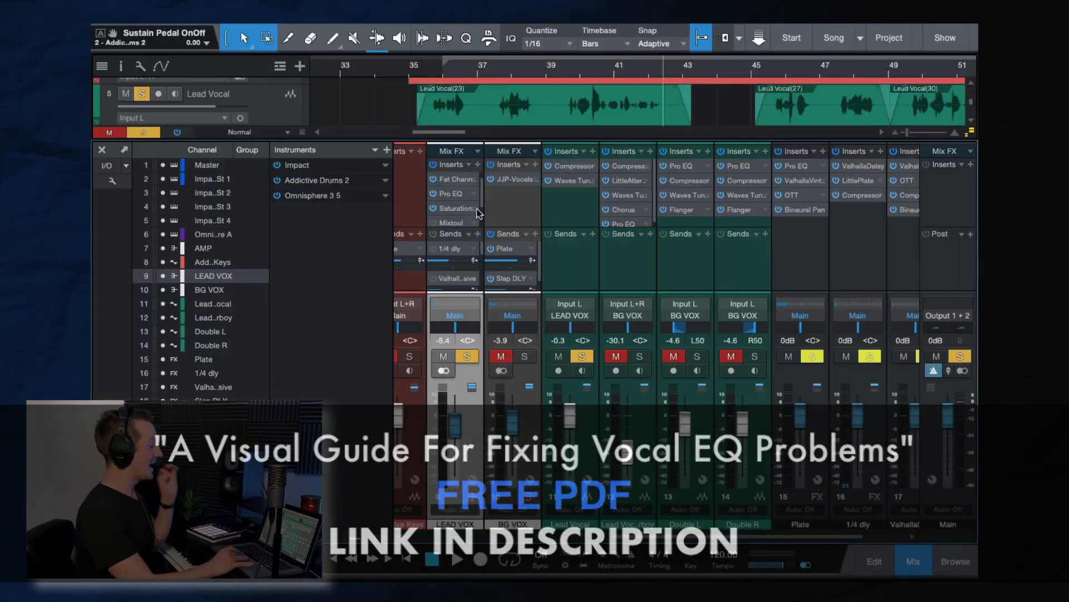
- Find the Saturation Knob among the LEAD VOX bus inserts and open it for review
{"action": "left_click_drag", "start_coordinate": [482, 194], "coordinate": [483, 221]}
{"action": "scroll", "coordinate": [481, 216], "scroll_direction": "up", "scroll_amount": 1}
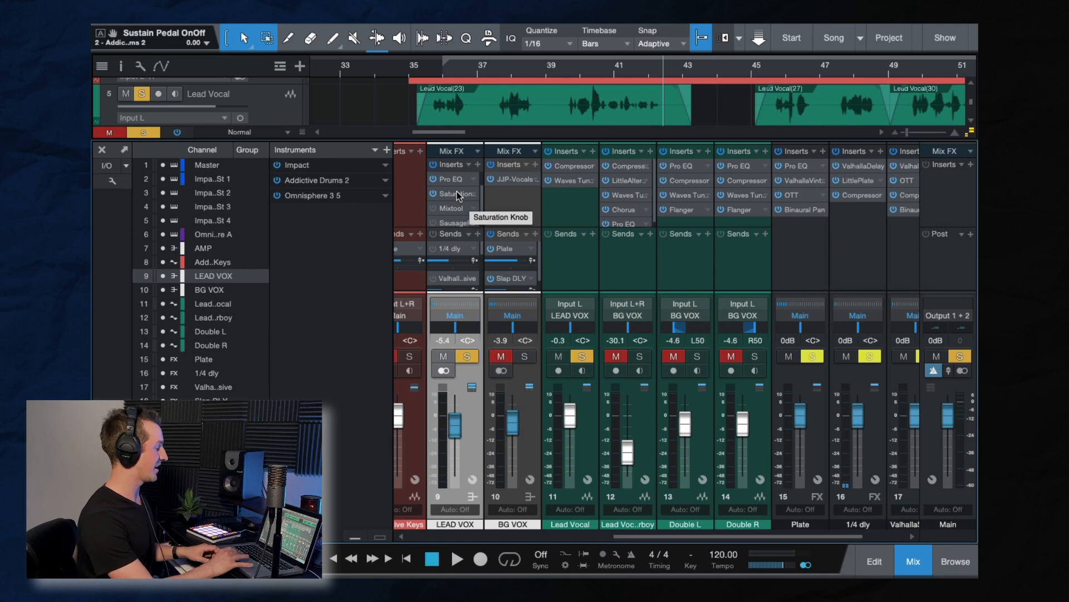
{"action": "left_click", "coordinate": [455, 195]}
{"action": "left_click_drag", "start_coordinate": [426, 104], "coordinate": [426, 137]}
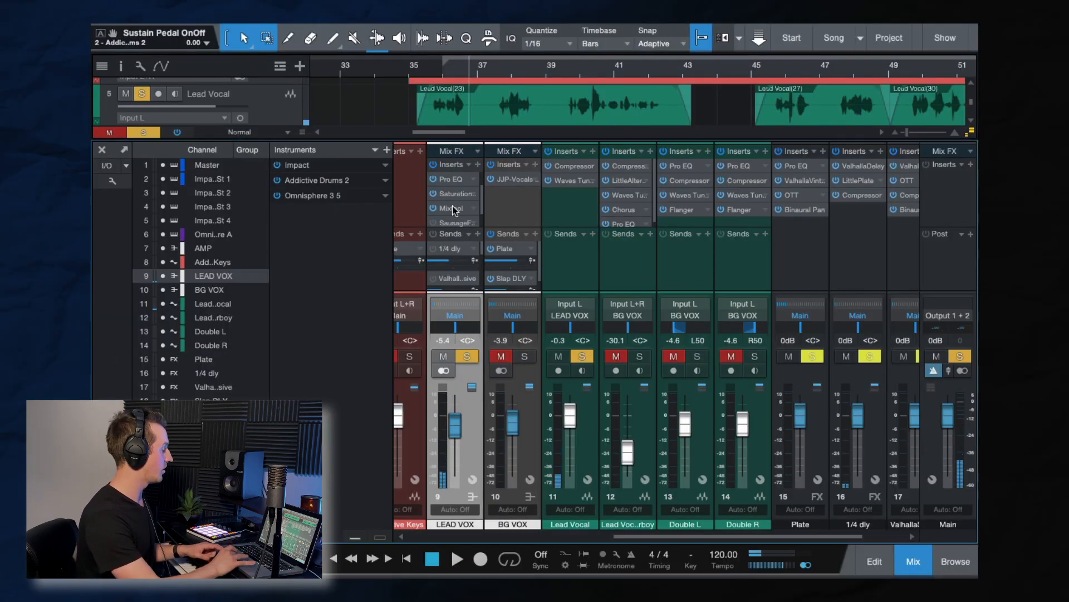
- Check the Mixtool's gain on the LEAD VOX bus and return to the Saturation Knob settings
{"action": "left_click", "coordinate": [445, 208]}
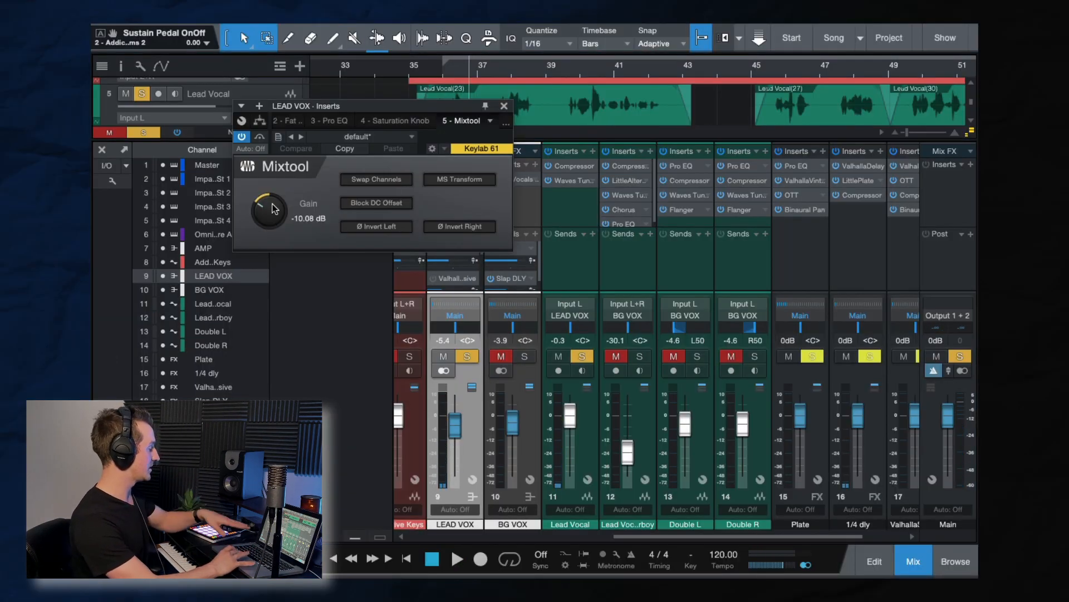
{"action": "left_click", "coordinate": [504, 106]}
{"action": "left_click", "coordinate": [453, 194]}
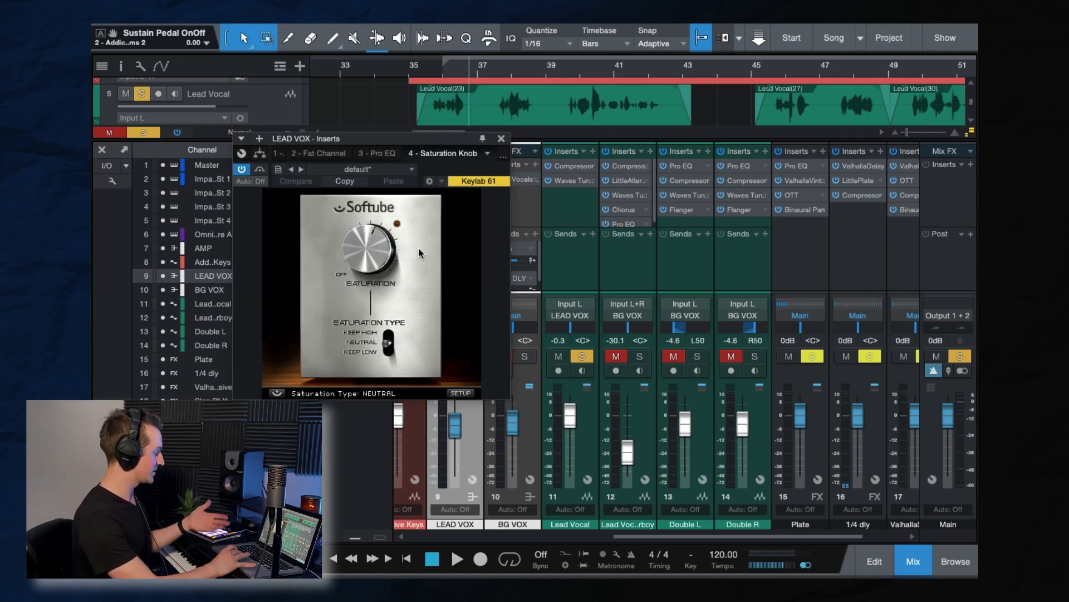
- Close the Saturation Knob window and play the lead vocal with the effect active
{"action": "mouse_move", "coordinate": [340, 301]}
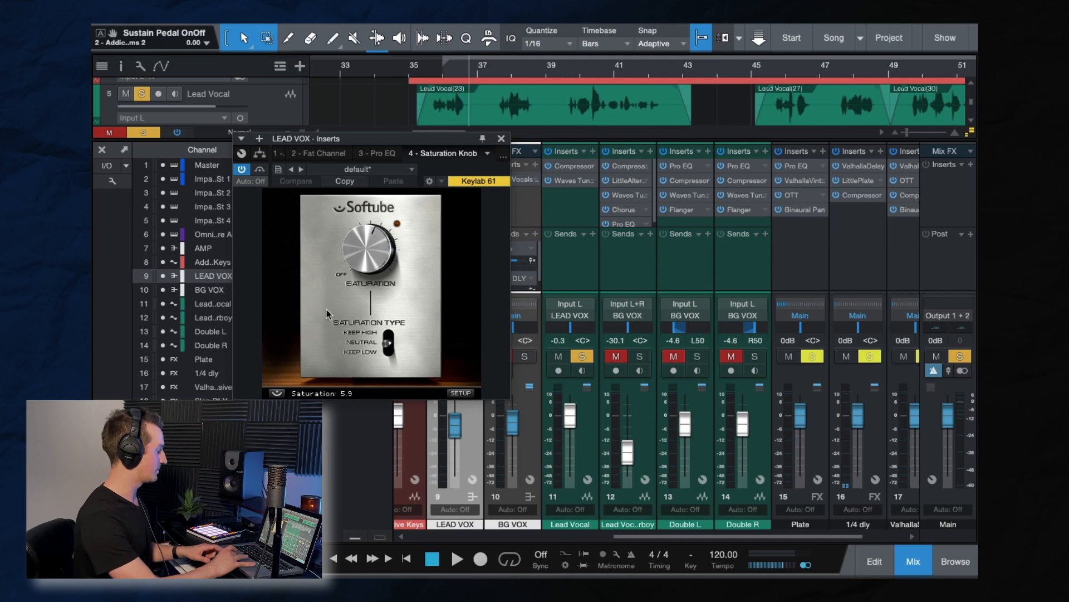
{"action": "left_click", "coordinate": [501, 138]}
{"action": "key", "text": "space"}
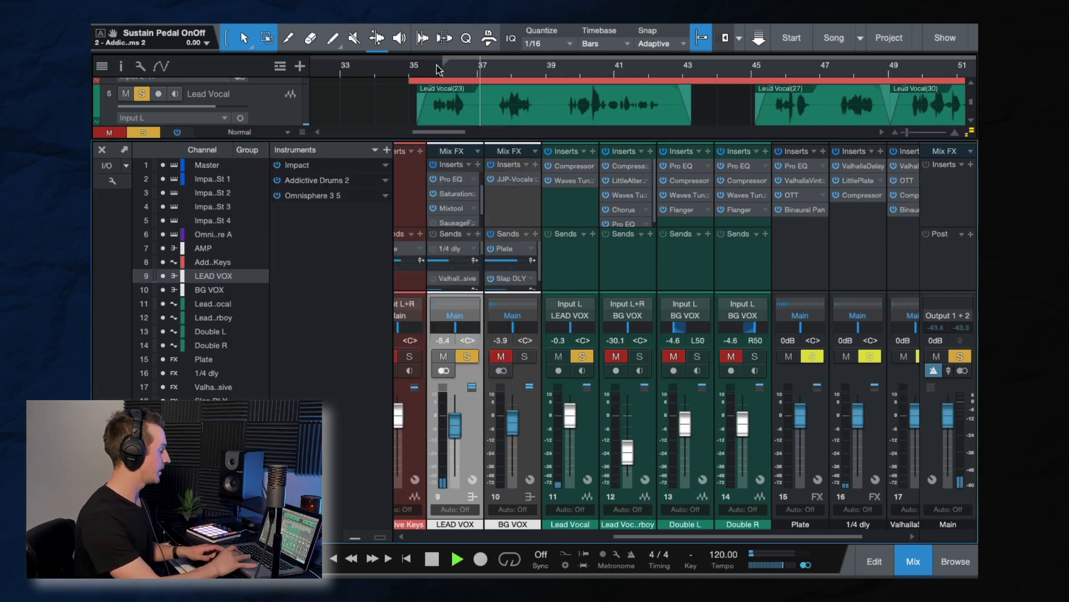
{"action": "key", "text": "space"}
- Compare the lead vocal with the Saturation Knob and Mixtool on the LEAD VOX bus switched off and switched back on
{"action": "left_click", "coordinate": [433, 193]}
{"action": "left_click", "coordinate": [432, 208]}
{"action": "left_click", "coordinate": [436, 69]}
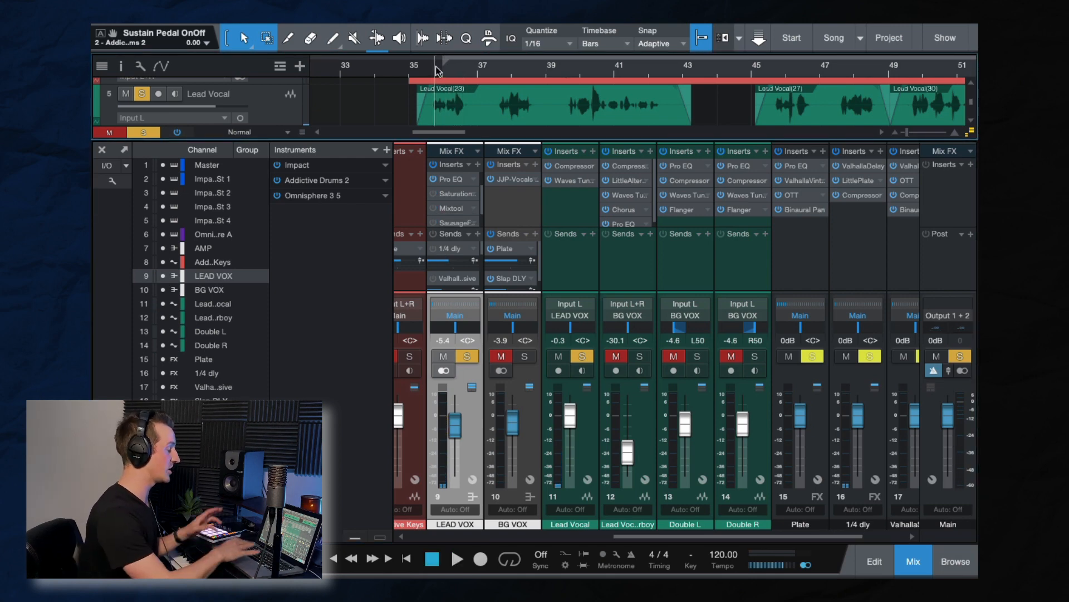
{"action": "key", "text": "space"}
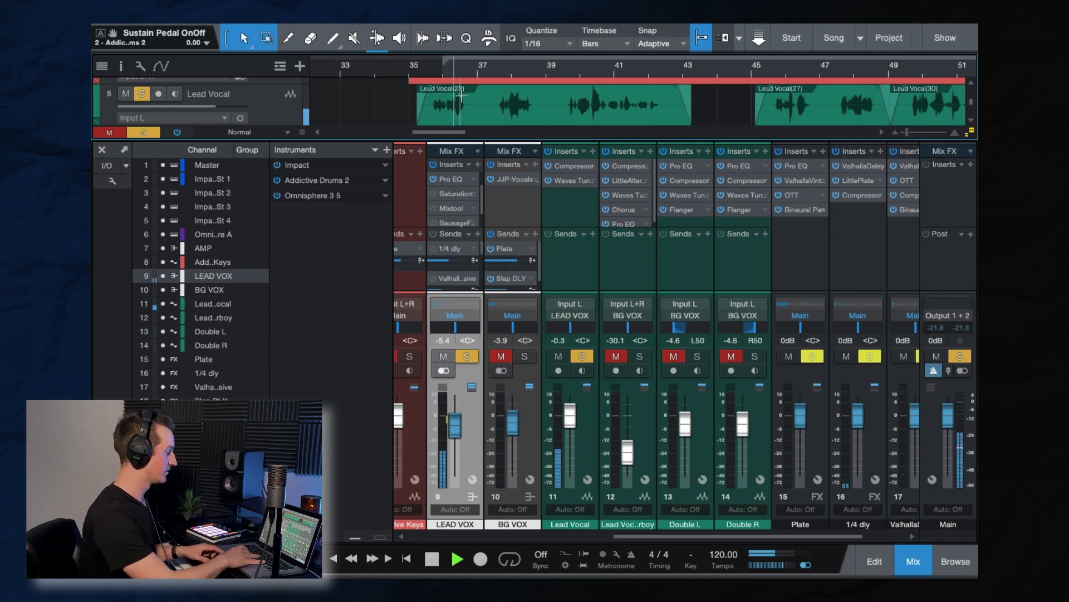
{"action": "key", "text": "space"}
{"action": "left_click", "coordinate": [433, 209]}
{"action": "left_click", "coordinate": [433, 70]}
{"action": "key", "text": "space"}
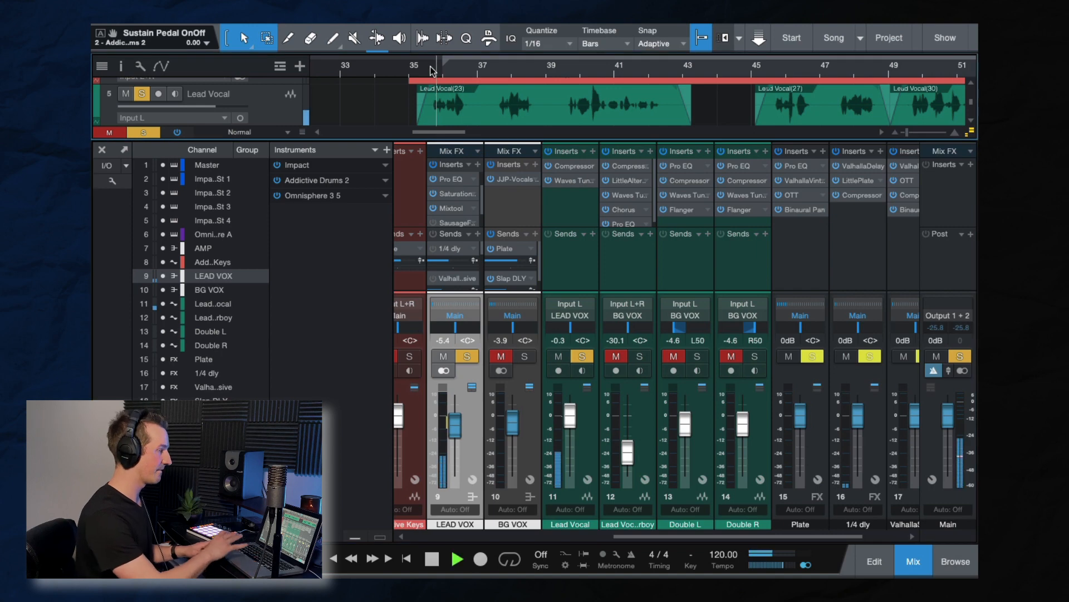
{"action": "key", "text": "space"}
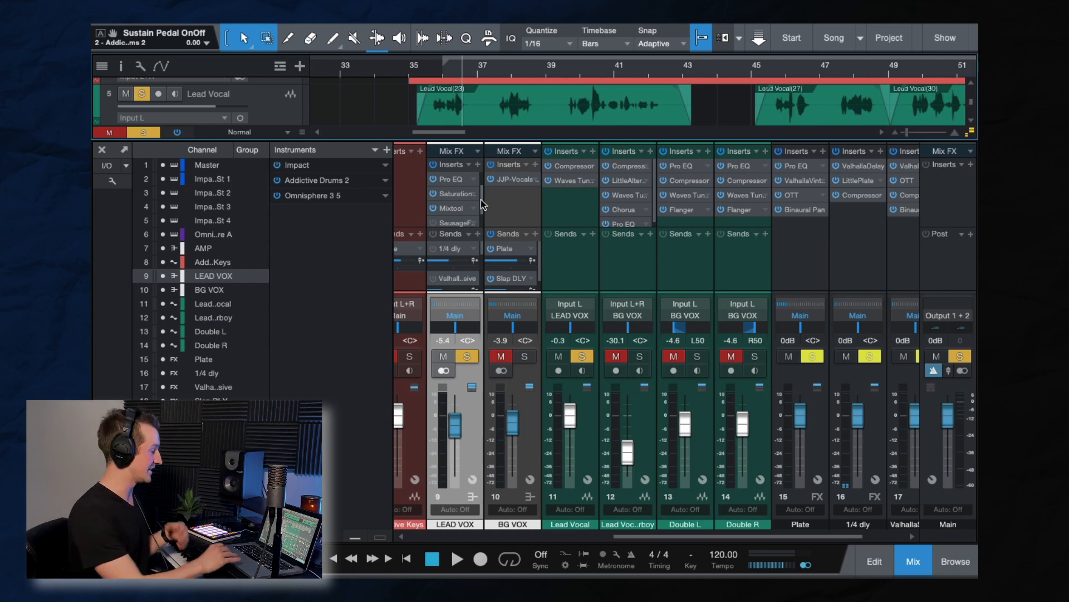
- Reactivate the SausageFattener on the LEAD VOX bus and set its Fatness to 12% and Color to 0%
{"action": "scroll", "coordinate": [480, 199], "scroll_direction": "down", "scroll_amount": 1}
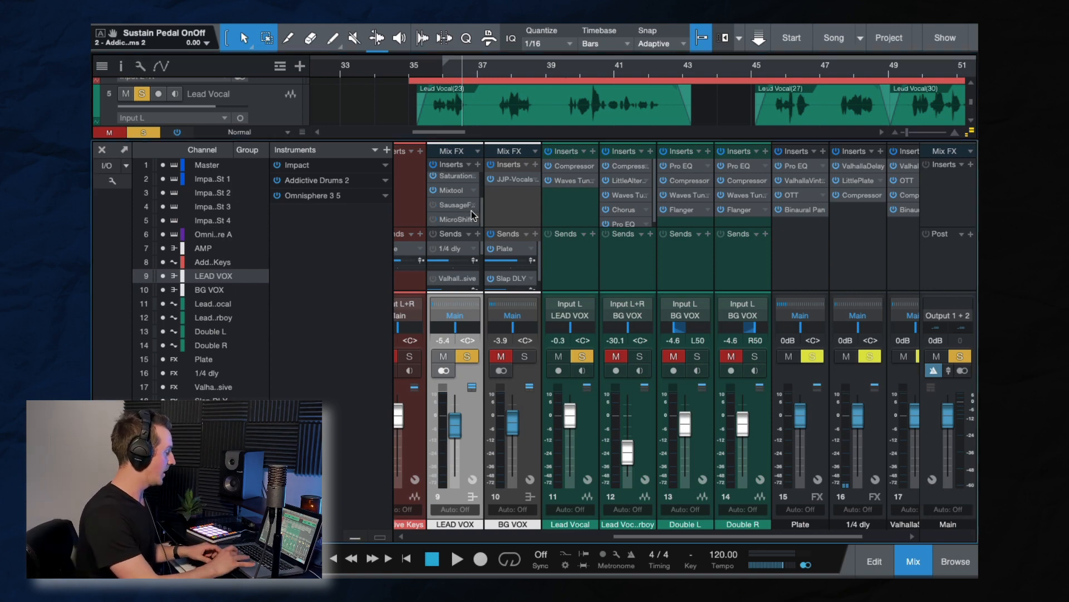
{"action": "left_click", "coordinate": [436, 205]}
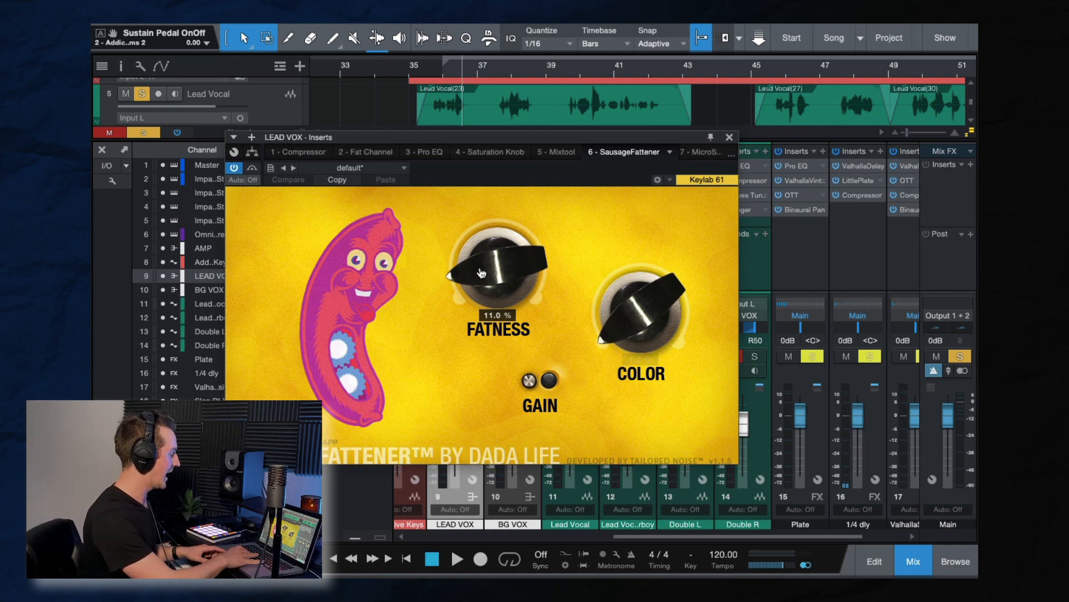
{"action": "left_click_drag", "start_coordinate": [486, 276], "coordinate": [486, 276]}
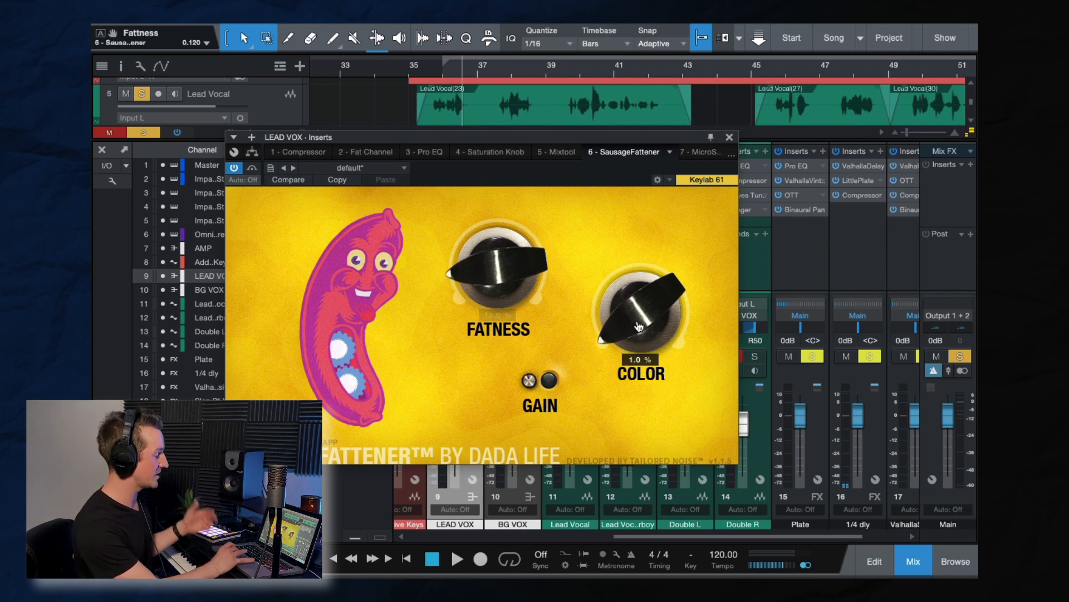
{"action": "left_click_drag", "start_coordinate": [638, 326], "coordinate": [639, 348]}
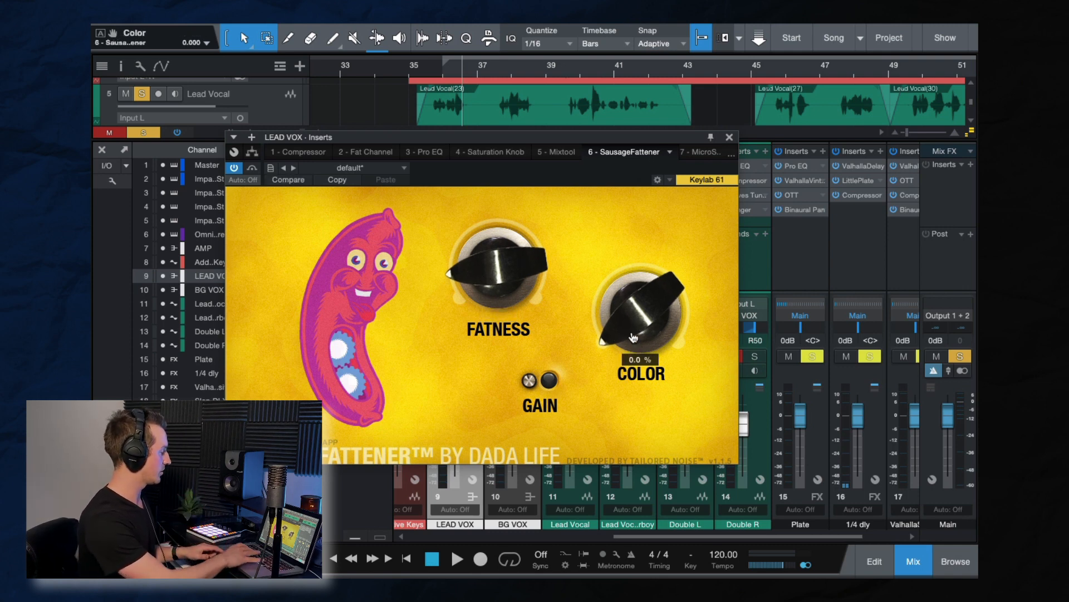
- Play the lead vocal through the SausageFattener from just before bar 36 and close the plug-in window
{"action": "left_click", "coordinate": [436, 69]}
{"action": "key", "text": "space"}
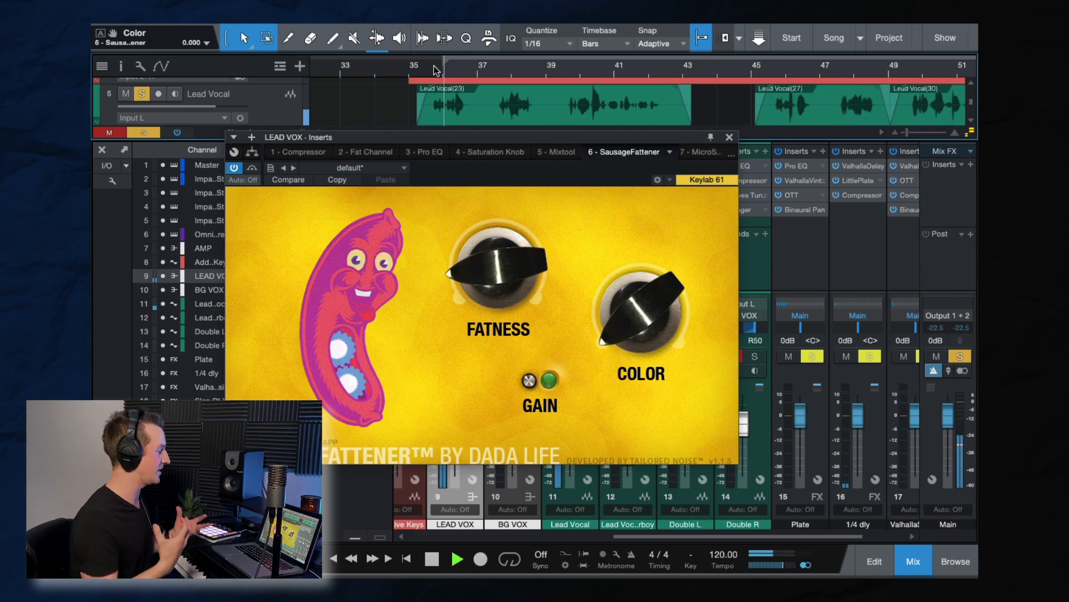
{"action": "left_click", "coordinate": [729, 136]}
{"action": "key", "text": "space"}
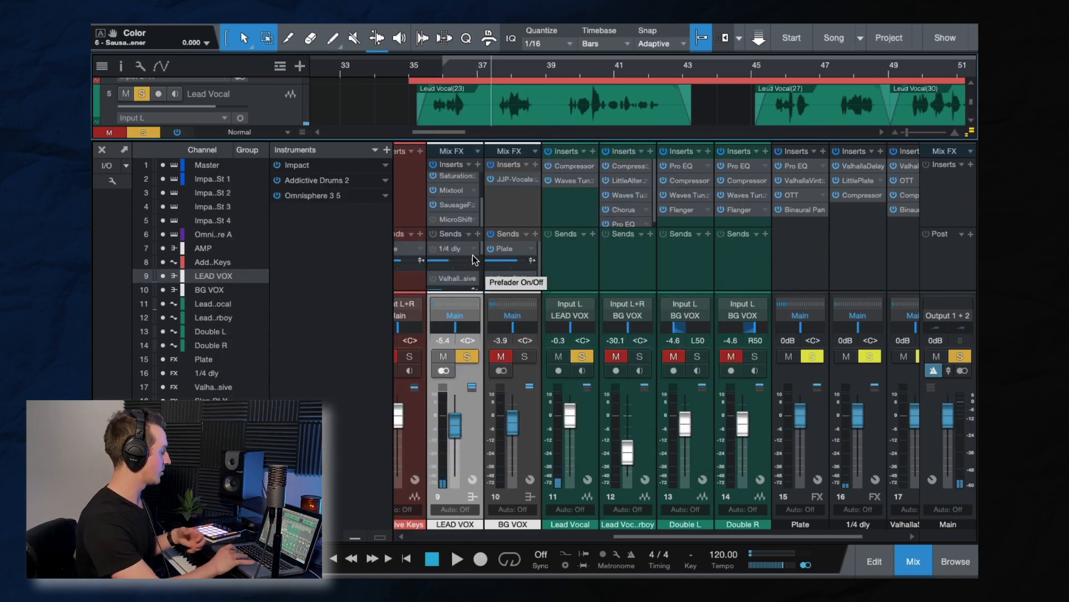
- Reactivate MicroShift on the LEAD VOX bus and compare the vocal with it bypassed and active
{"action": "left_click", "coordinate": [456, 221]}
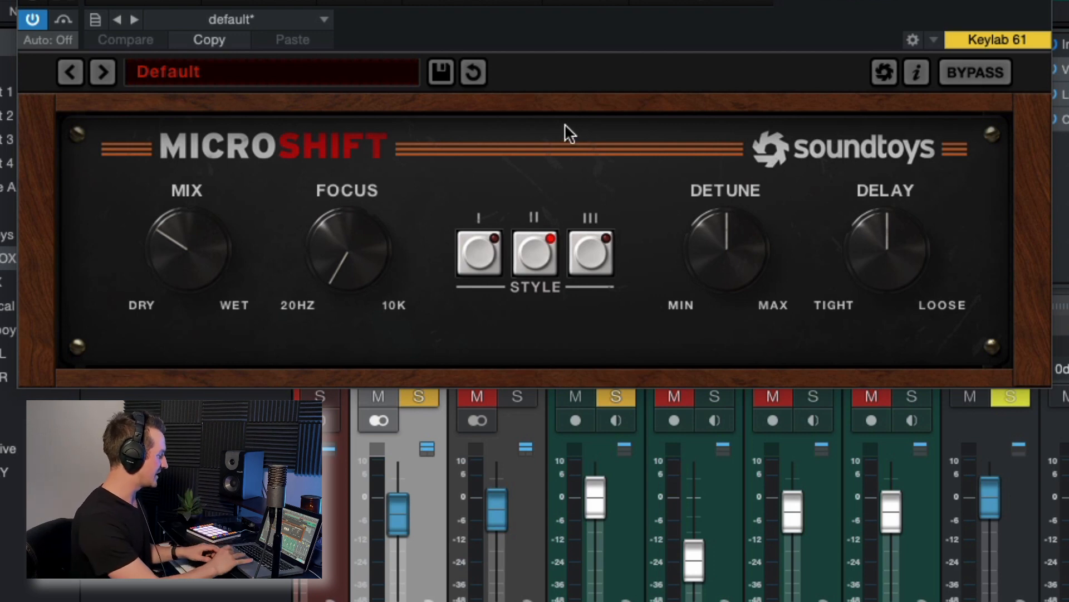
{"action": "left_click_drag", "start_coordinate": [797, 0], "coordinate": [798, 32]}
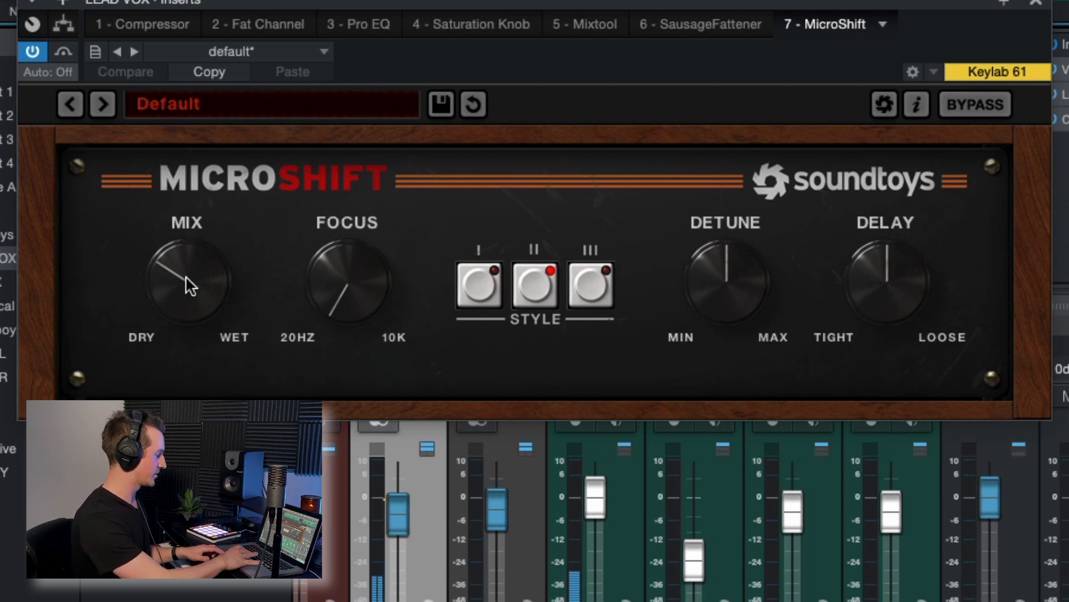
{"action": "left_click", "coordinate": [61, 55]}
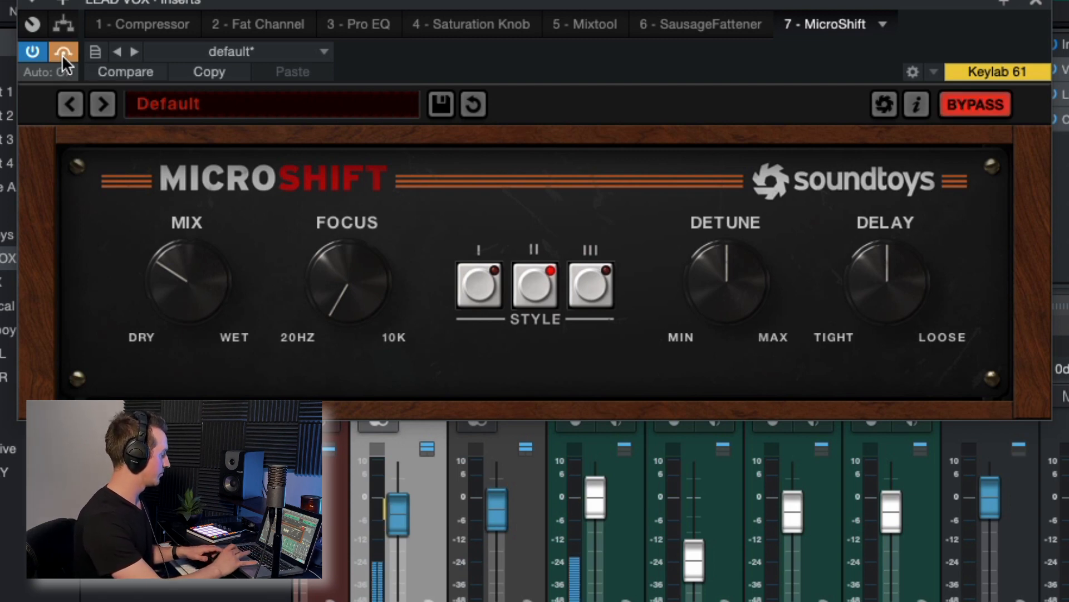
{"action": "left_click", "coordinate": [62, 55]}
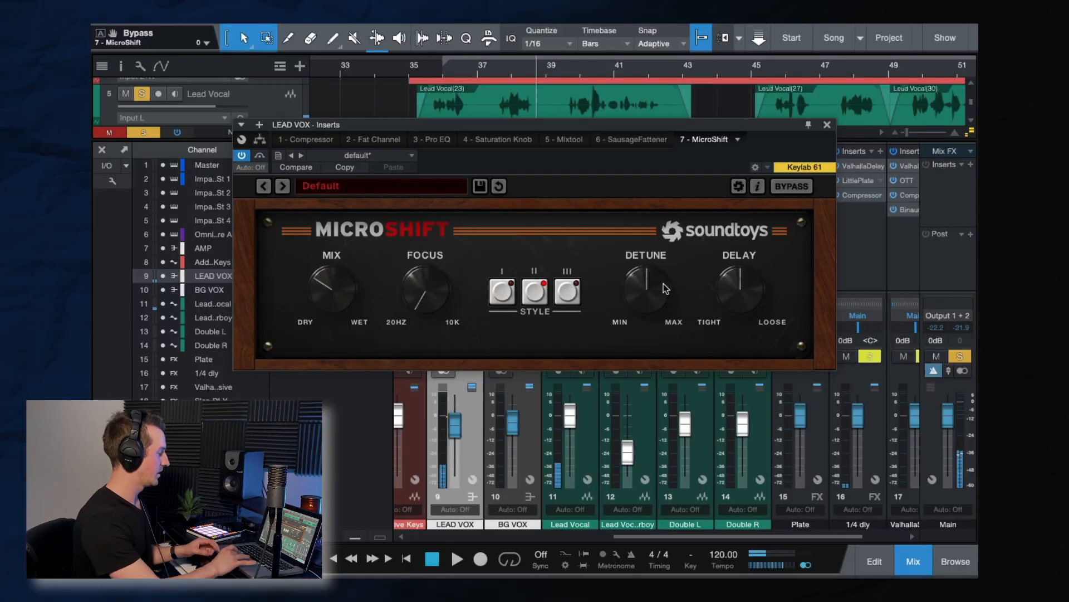
{"action": "left_click", "coordinate": [1036, 1]}
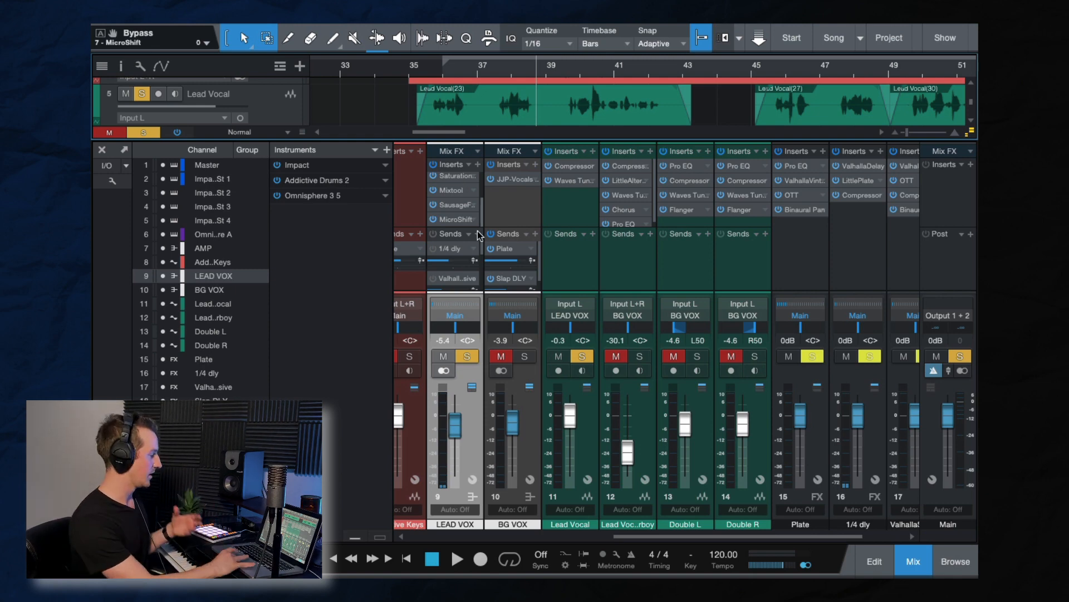
- Activate the 1/4 dly send on the LEAD VOX bus
{"action": "left_click_drag", "start_coordinate": [481, 249], "coordinate": [480, 277]}
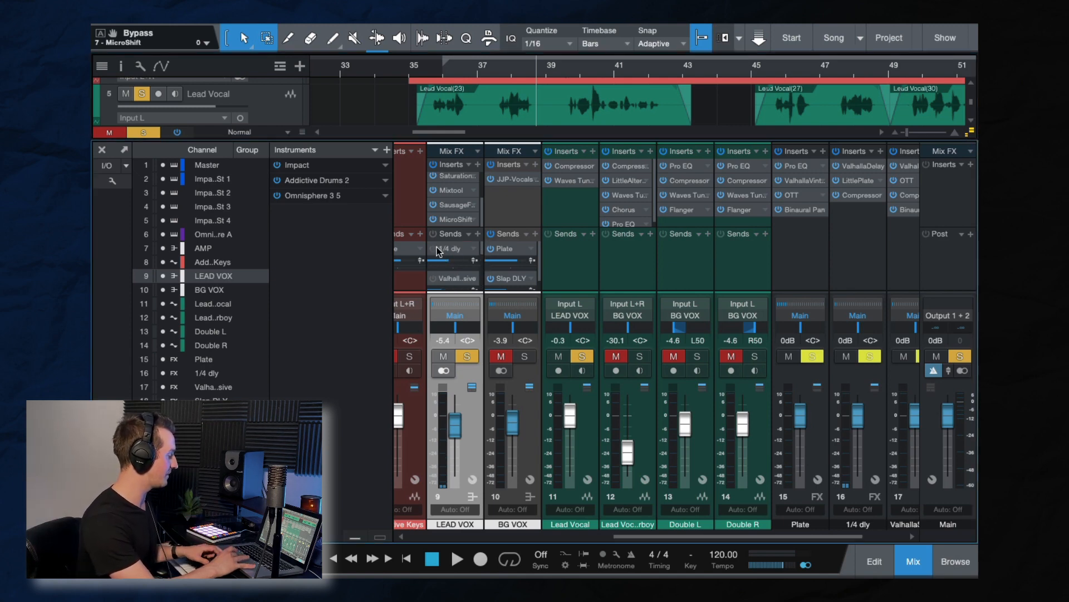
{"action": "scroll", "coordinate": [824, 264], "scroll_direction": "right", "scroll_amount": 2}
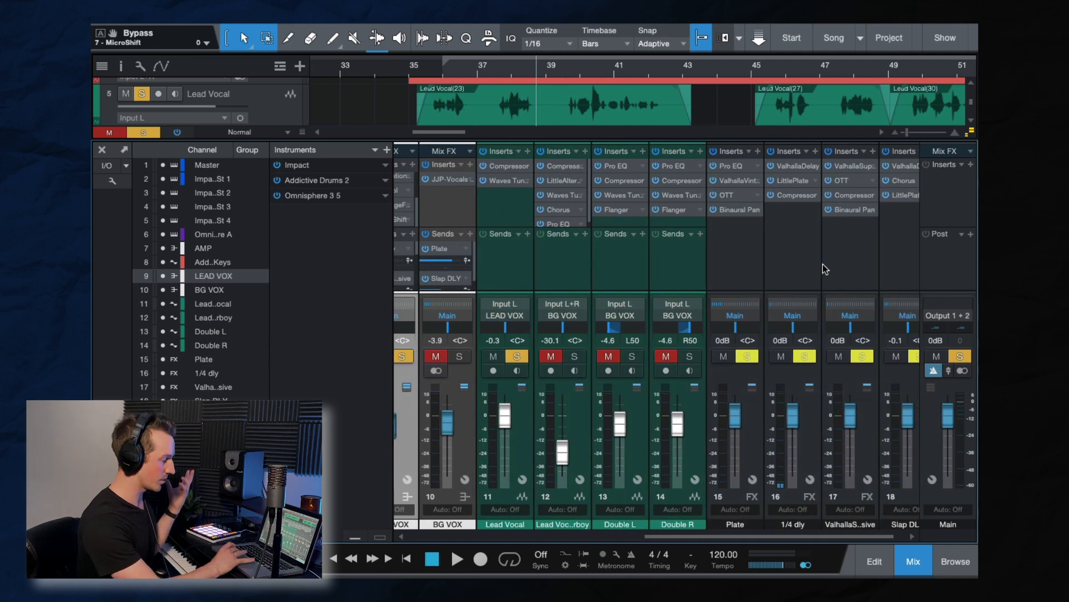
{"action": "left_click", "coordinate": [741, 261]}
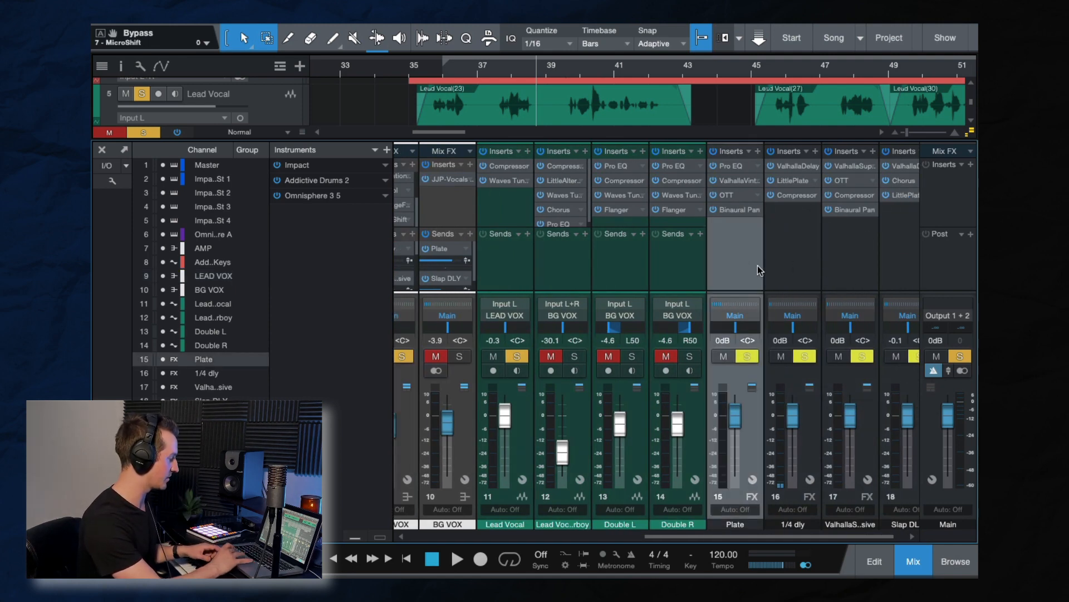
{"action": "scroll", "coordinate": [757, 265], "scroll_direction": "left", "scroll_amount": 2}
{"action": "left_click", "coordinate": [444, 249]}
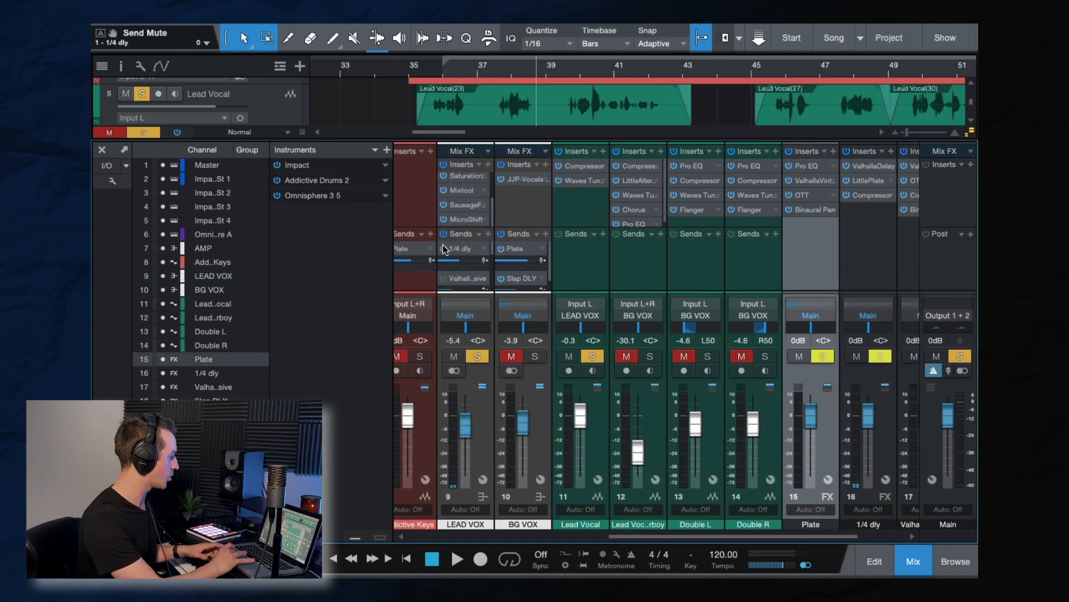
- Play the vocal with the delay send from just before bar 36 and select the 1/4 dly channel
{"action": "left_click", "coordinate": [434, 69]}
{"action": "key", "text": "space"}
{"action": "scroll", "coordinate": [684, 274], "scroll_direction": "right", "scroll_amount": 3}
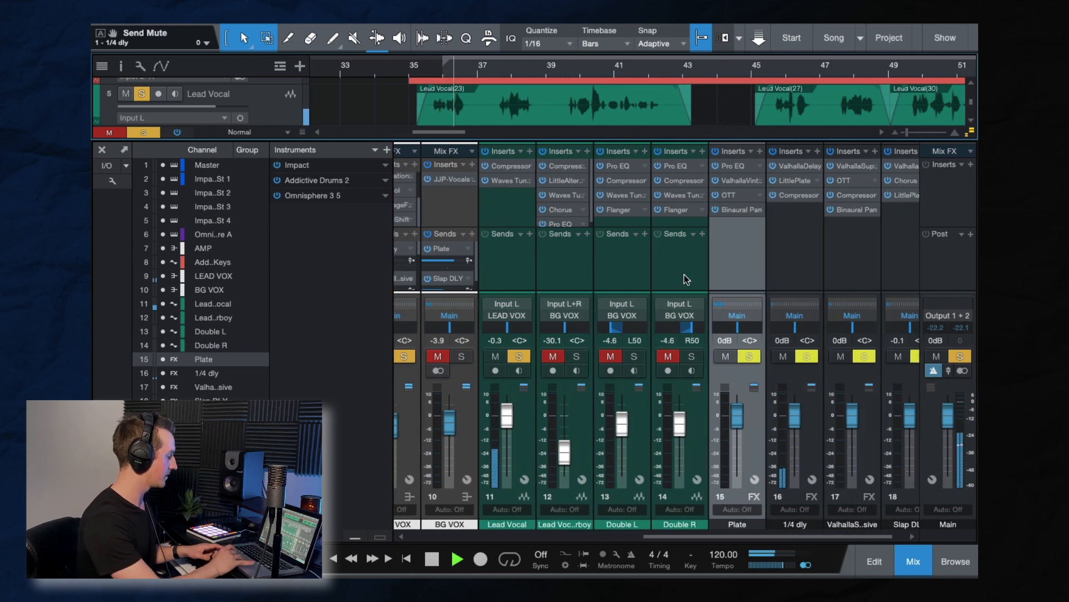
{"action": "left_click", "coordinate": [775, 241]}
{"action": "key", "text": "space"}
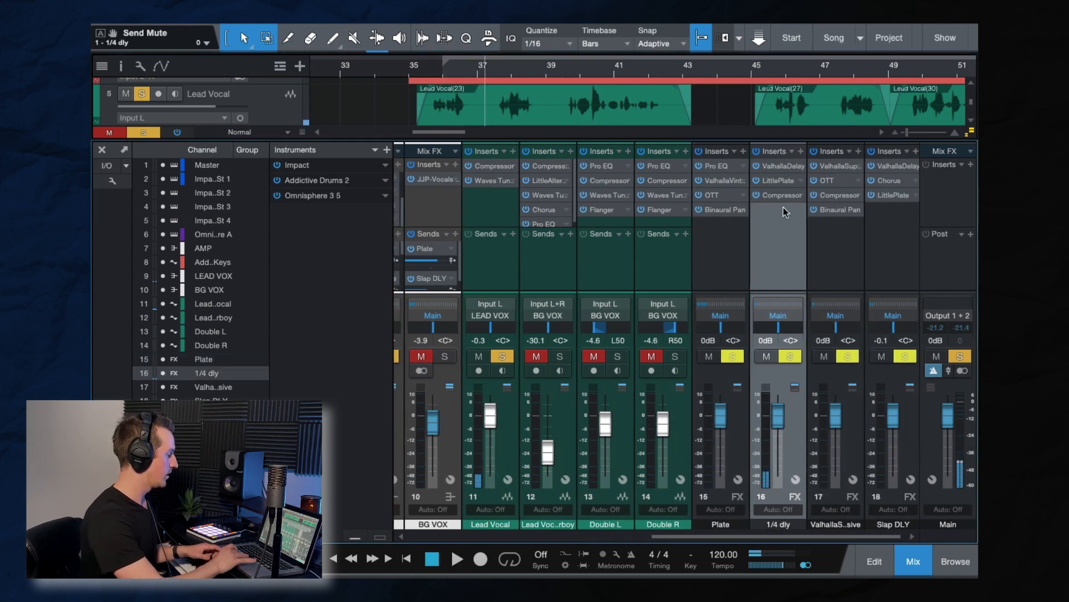
- Review the ValhallaDelay, LittlePlate and sidechained Compressor on the 1/4 dly channel, checking the compressor during playback
{"action": "left_click", "coordinate": [778, 166]}
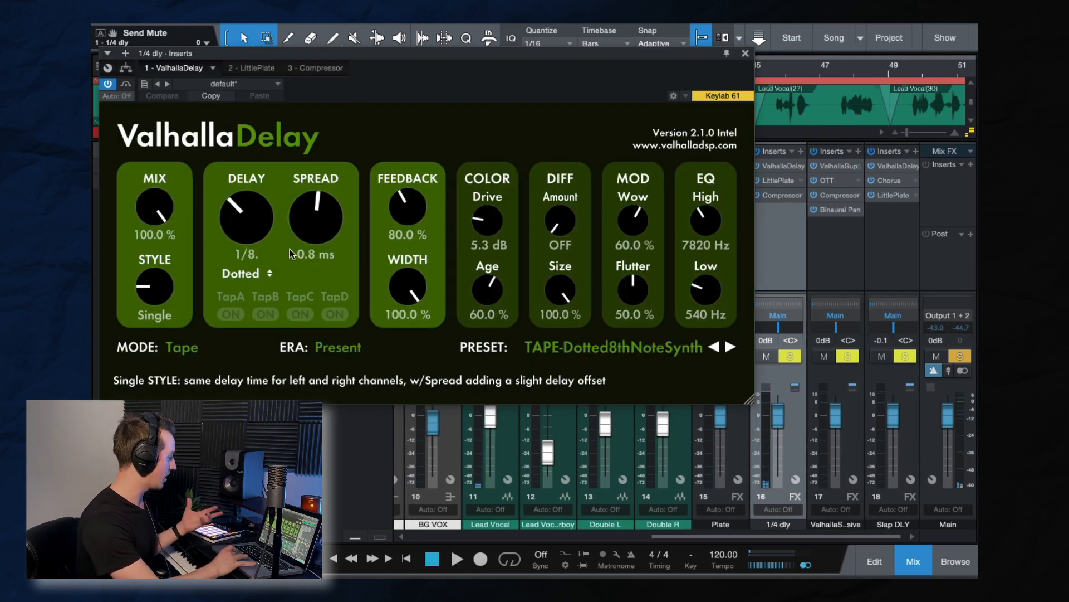
{"action": "left_click", "coordinate": [746, 54]}
{"action": "left_click", "coordinate": [775, 181]}
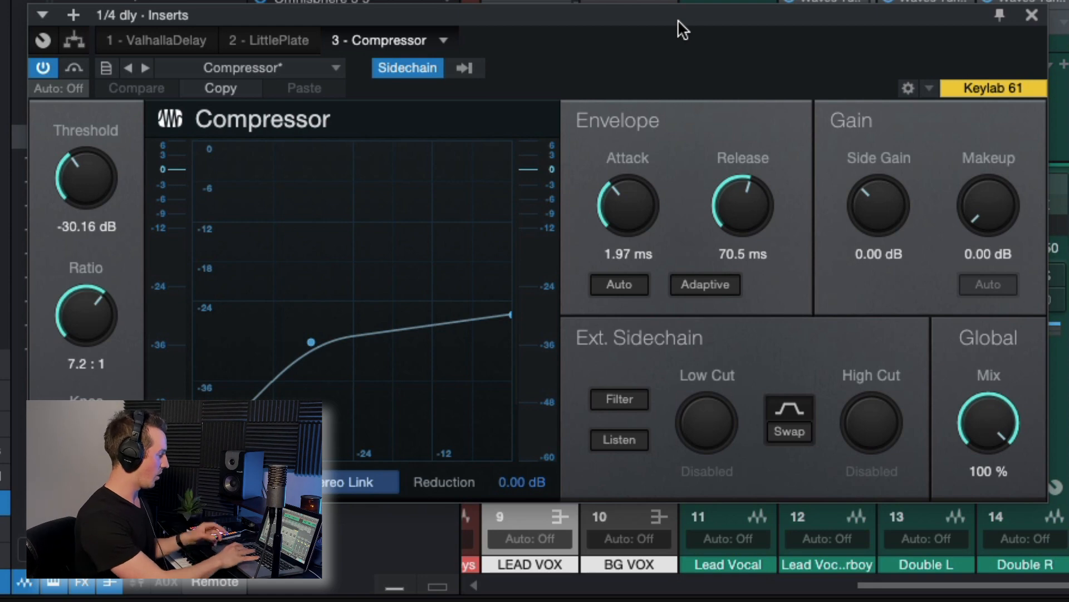
{"action": "key", "text": "space"}
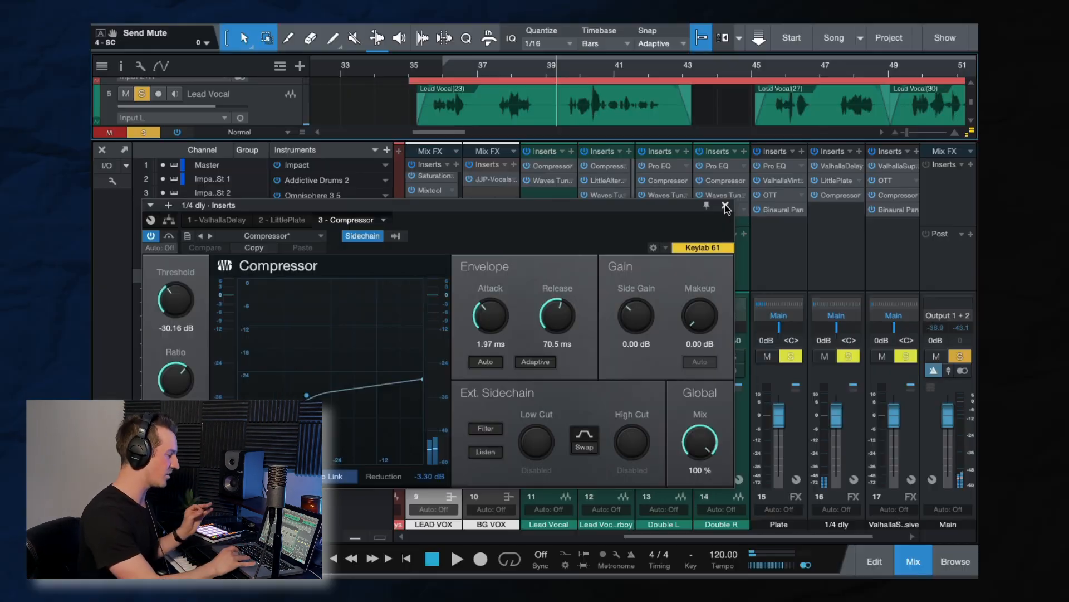
{"action": "left_click", "coordinate": [1032, 15]}
- Activate the ValhallaSupermassive send on the LEAD VOX bus
{"action": "scroll", "coordinate": [783, 241], "scroll_direction": "right", "scroll_amount": 1}
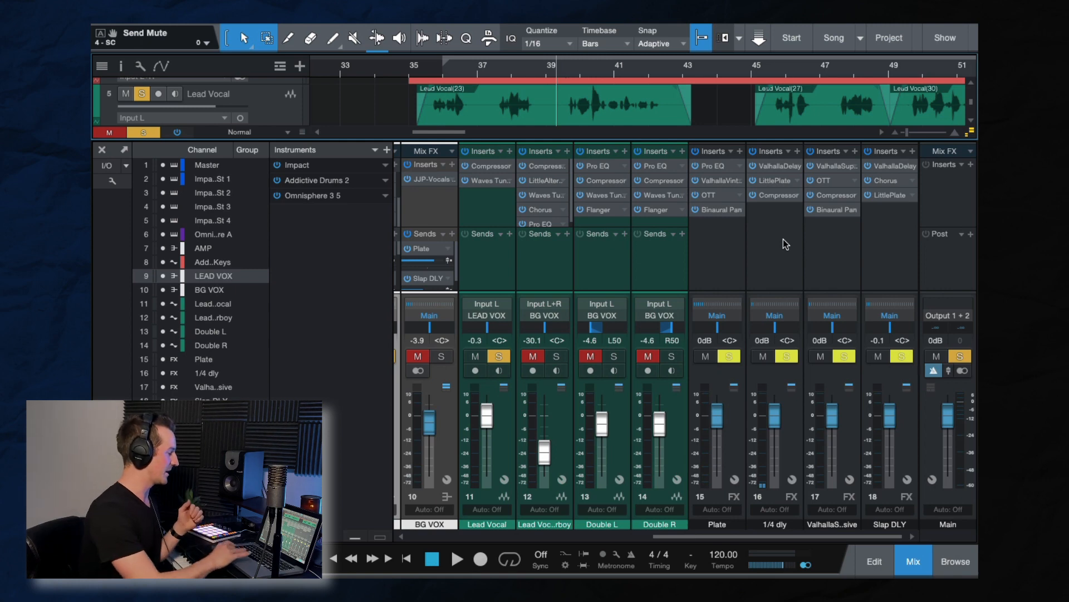
{"action": "scroll", "coordinate": [468, 333], "scroll_direction": "left", "scroll_amount": 2}
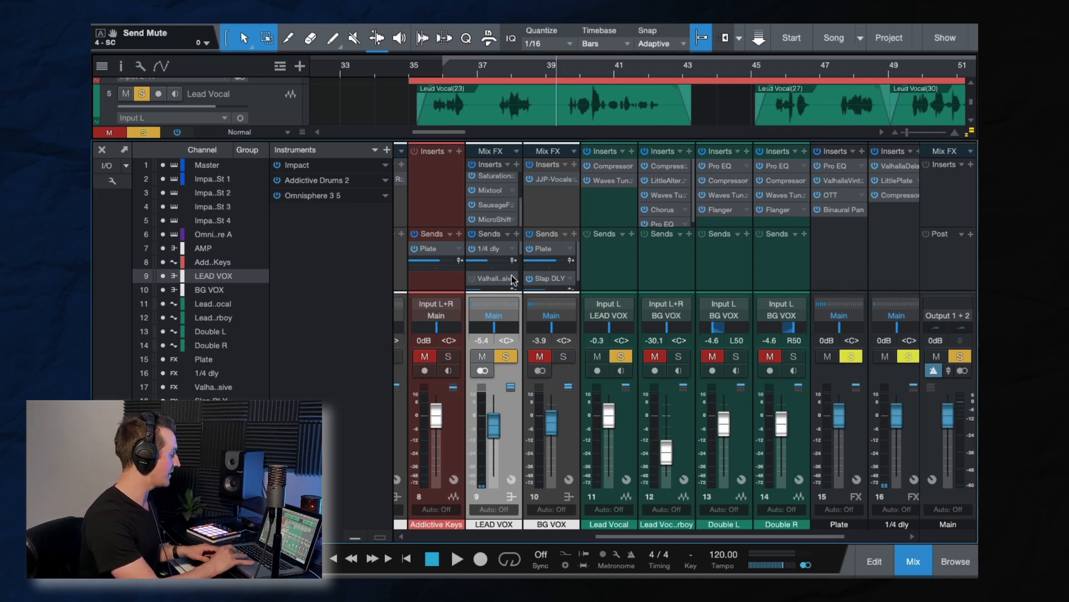
{"action": "left_click", "coordinate": [471, 274]}
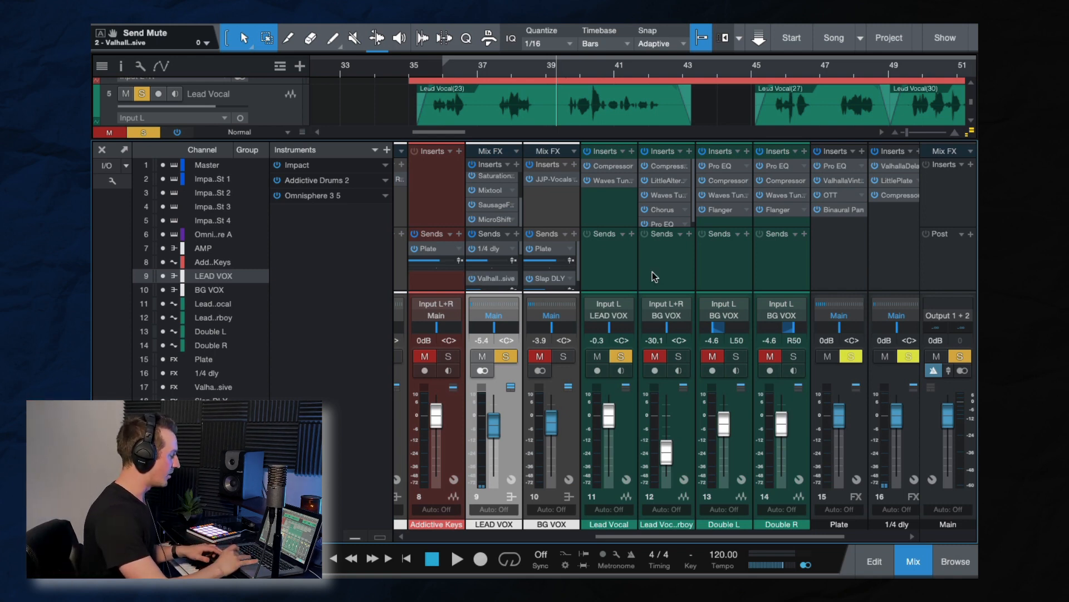
- Review the ValhallaSupermassive plug-in settings on its effect channel and close its window
{"action": "scroll", "coordinate": [662, 282], "scroll_direction": "right", "scroll_amount": 2}
{"action": "scroll", "coordinate": [662, 282], "scroll_direction": "left", "scroll_amount": 3}
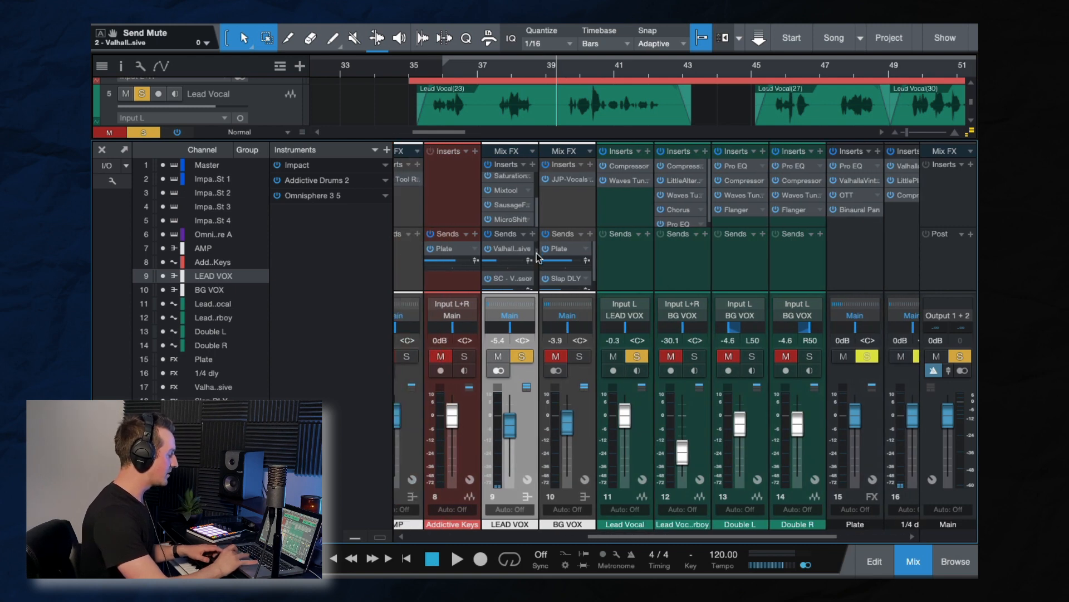
{"action": "scroll", "coordinate": [732, 270], "scroll_direction": "right", "scroll_amount": 8}
{"action": "left_click", "coordinate": [890, 251]}
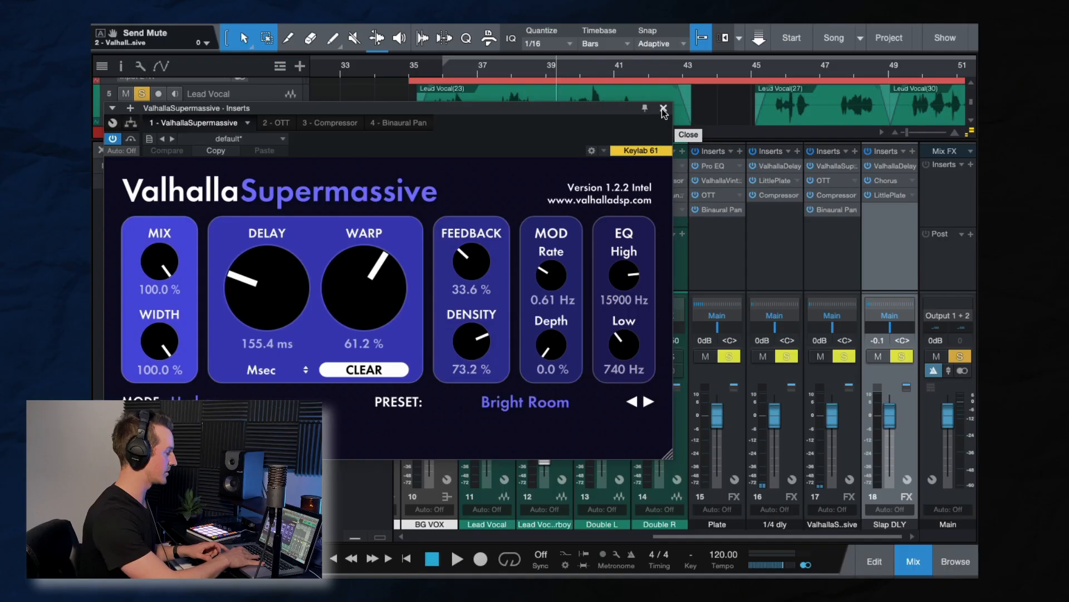
{"action": "left_click", "coordinate": [663, 109]}
- Set the ValhallaSupermassive send level on the LEAD VOX bus to -9.0 dB while the vocal plays
{"action": "key", "text": "space"}
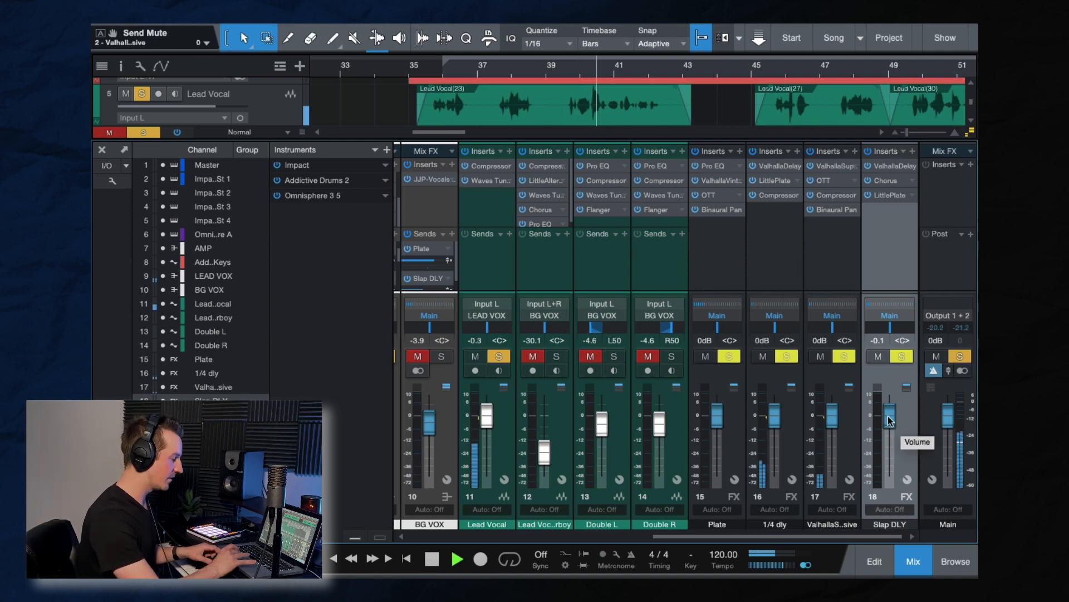
{"action": "scroll", "coordinate": [584, 261], "scroll_direction": "left", "scroll_amount": 5}
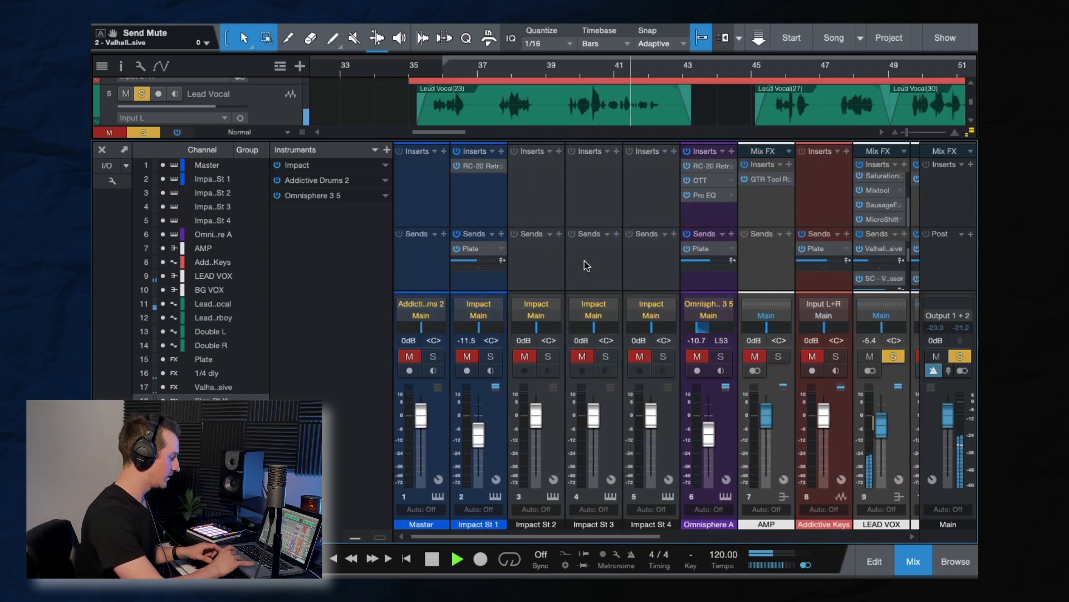
{"action": "scroll", "coordinate": [584, 260], "scroll_direction": "right", "scroll_amount": 3}
{"action": "mouse_move", "coordinate": [589, 264]}
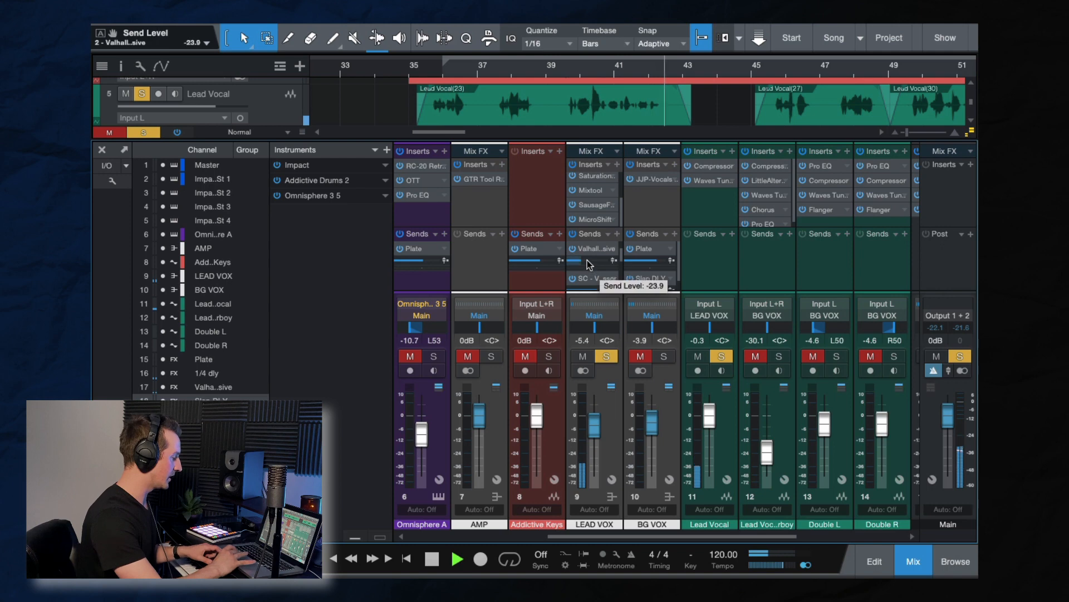
{"action": "left_click_drag", "start_coordinate": [589, 264], "coordinate": [597, 256]}
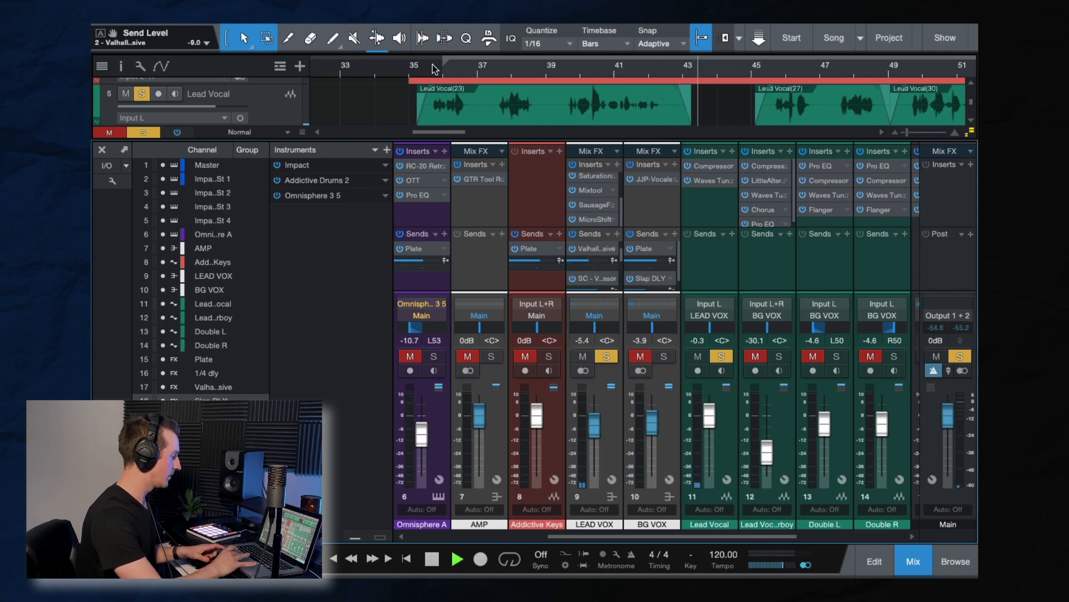
- Try the ValhallaSupermassive send on the LEAD VOX bus at +3.8 dB, then set it to -22.7 dB during playback
{"action": "mouse_move", "coordinate": [593, 262]}
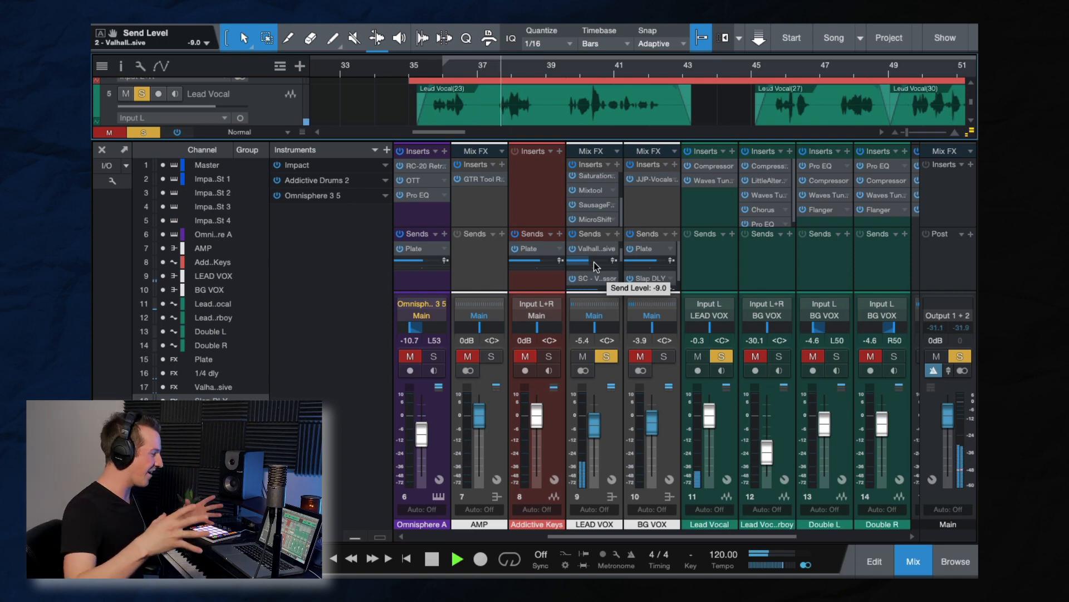
{"action": "left_click_drag", "start_coordinate": [594, 262], "coordinate": [609, 268]}
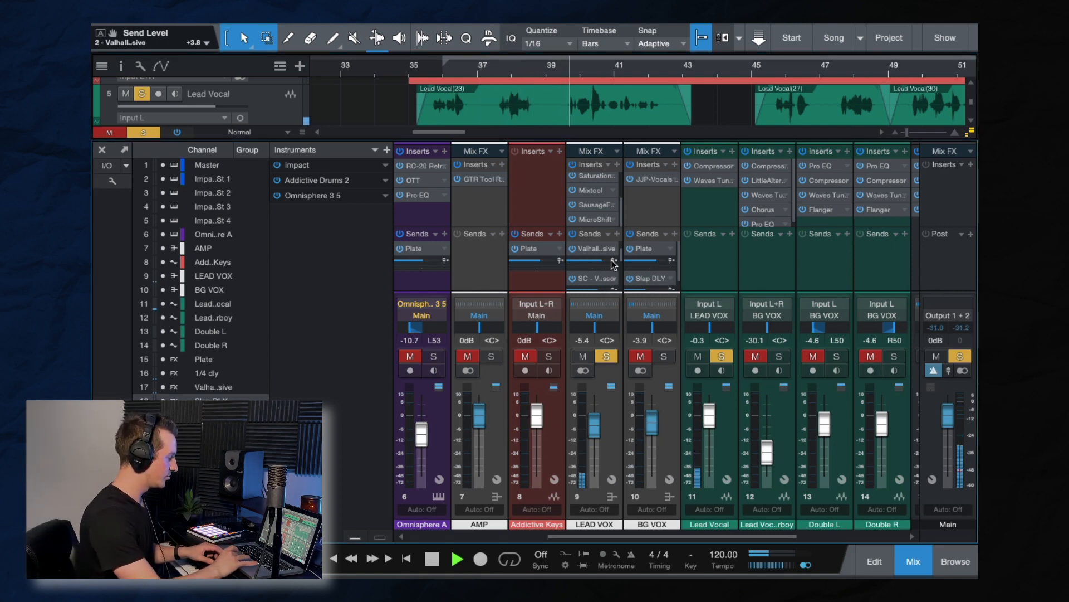
{"action": "left_click_drag", "start_coordinate": [601, 268], "coordinate": [581, 266]}
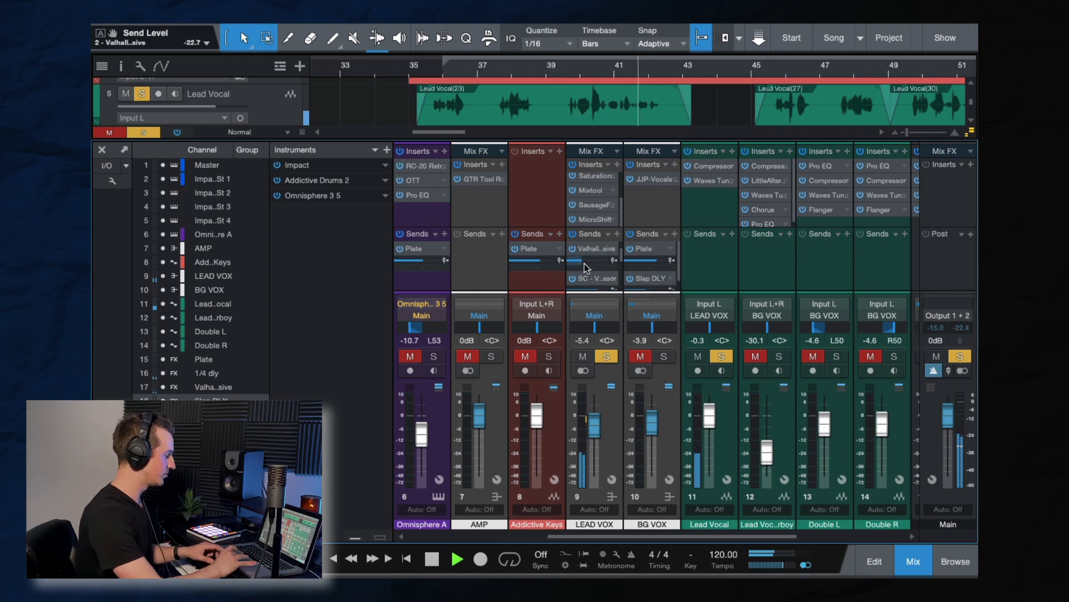
{"action": "key", "text": "space"}
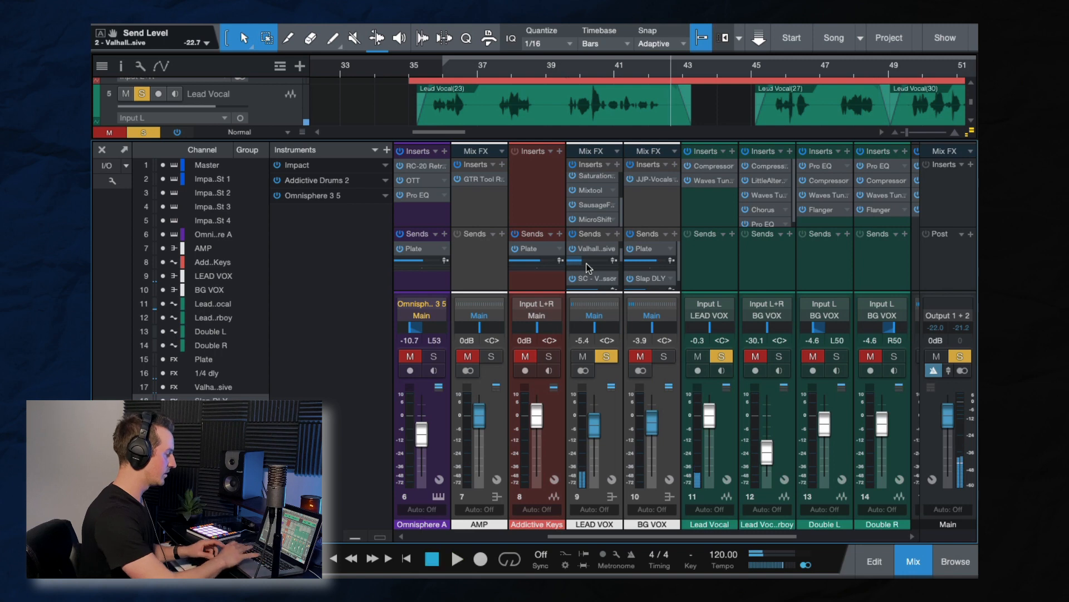
- Review the ValhallaSupermassive and OTT plug-in settings on the ValhallaSupermassive effect channel, closing each window
{"action": "scroll", "coordinate": [733, 252], "scroll_direction": "down", "scroll_amount": 1}
{"action": "scroll", "coordinate": [732, 249], "scroll_direction": "down", "scroll_amount": 3}
{"action": "left_click", "coordinate": [833, 165]}
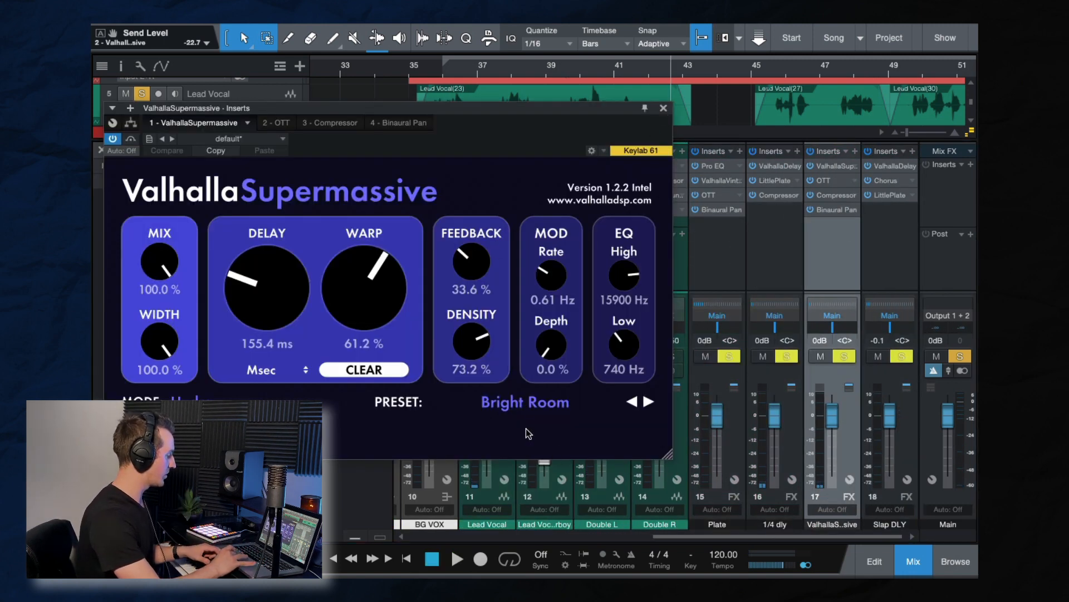
{"action": "left_click", "coordinate": [664, 109]}
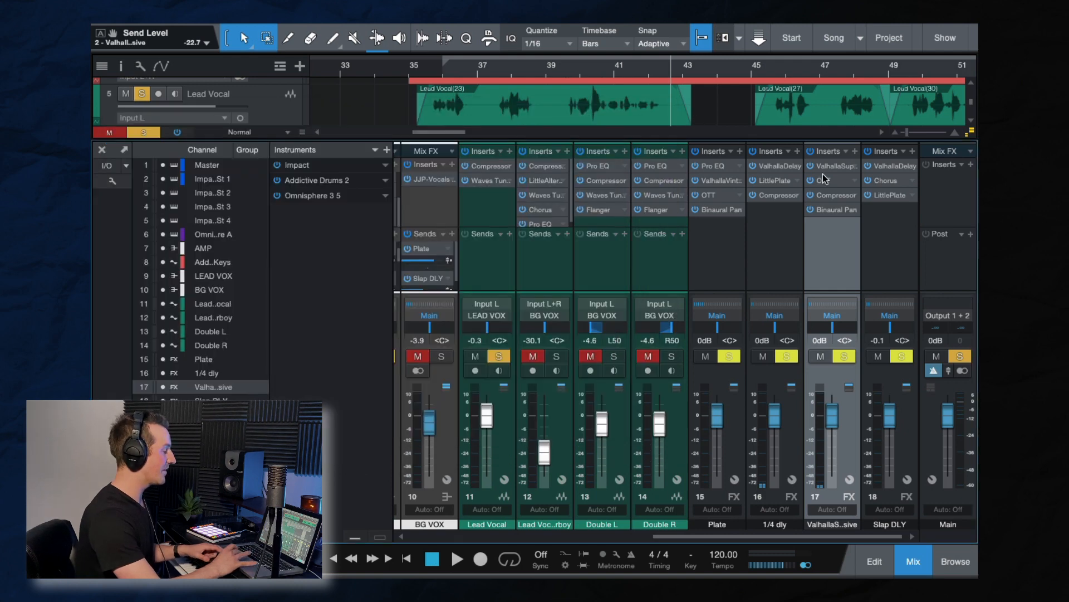
{"action": "left_click", "coordinate": [825, 180]}
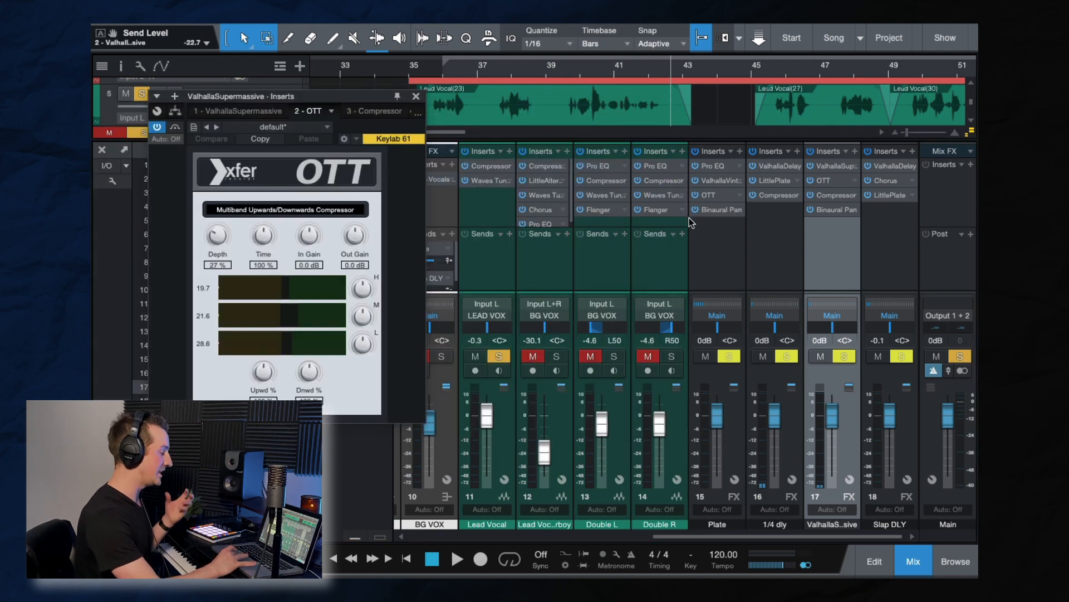
{"action": "left_click", "coordinate": [416, 97]}
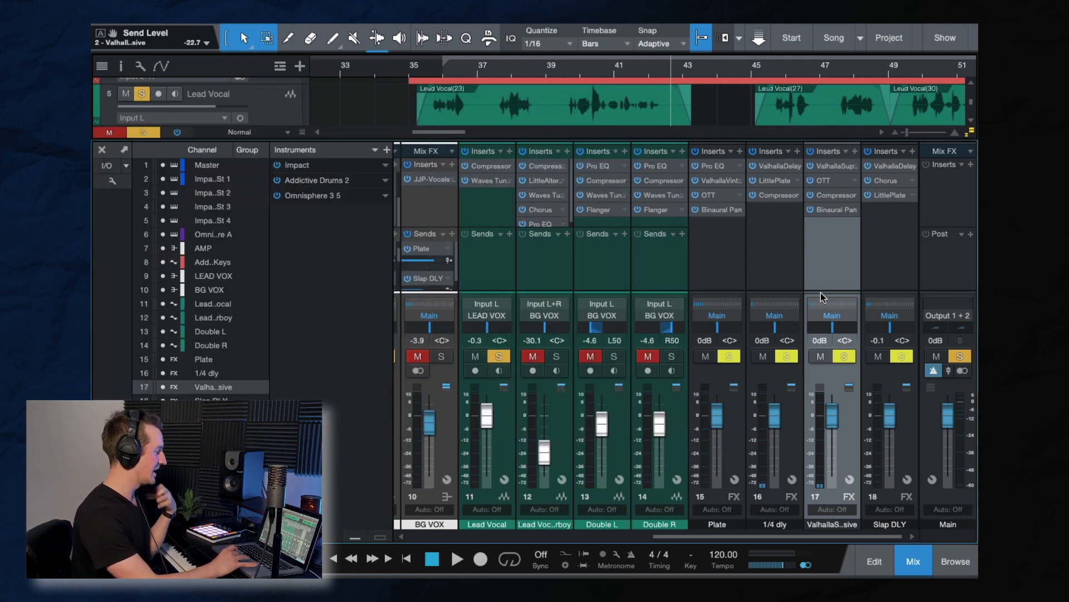
- Review the sidechained Compressor and Binaural Pan settings on the ValhallaSupermassive effect channel, closing each window
{"action": "left_click", "coordinate": [829, 195]}
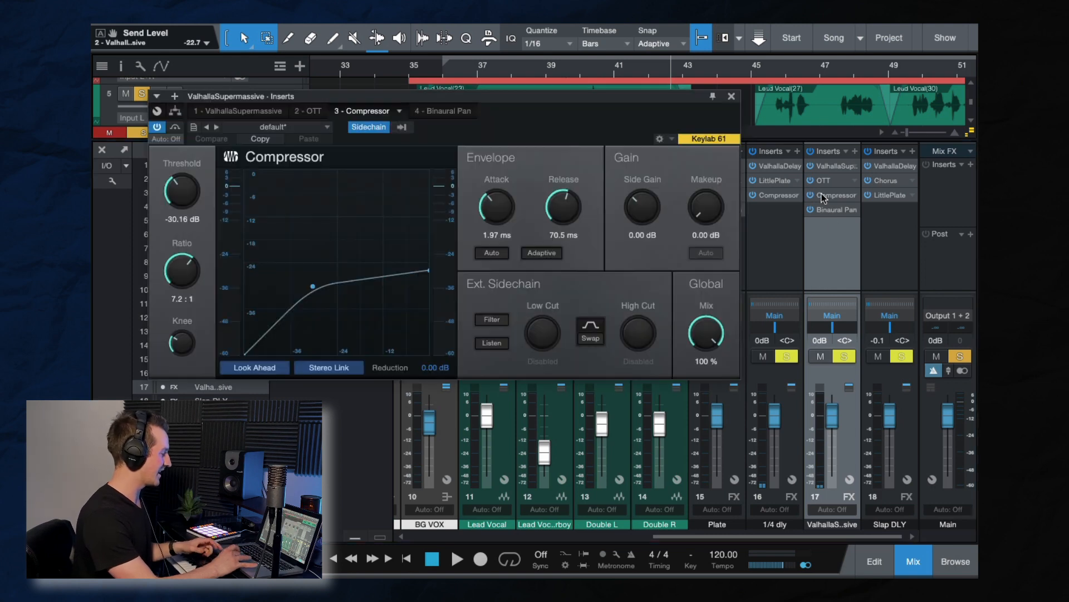
{"action": "left_click", "coordinate": [731, 96]}
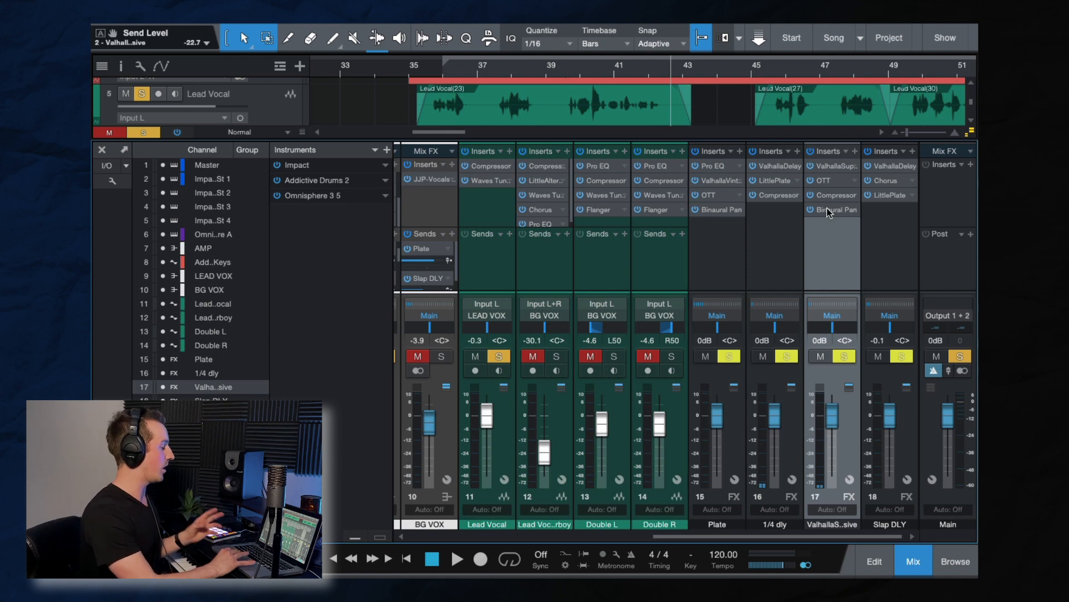
{"action": "left_click", "coordinate": [827, 208]}
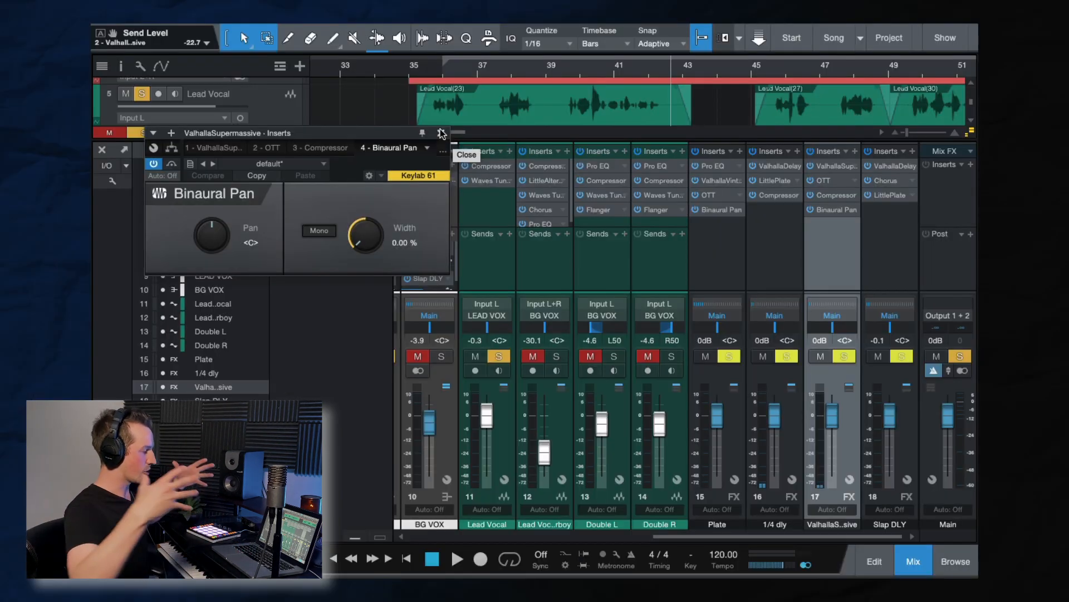
{"action": "left_click", "coordinate": [441, 133]}
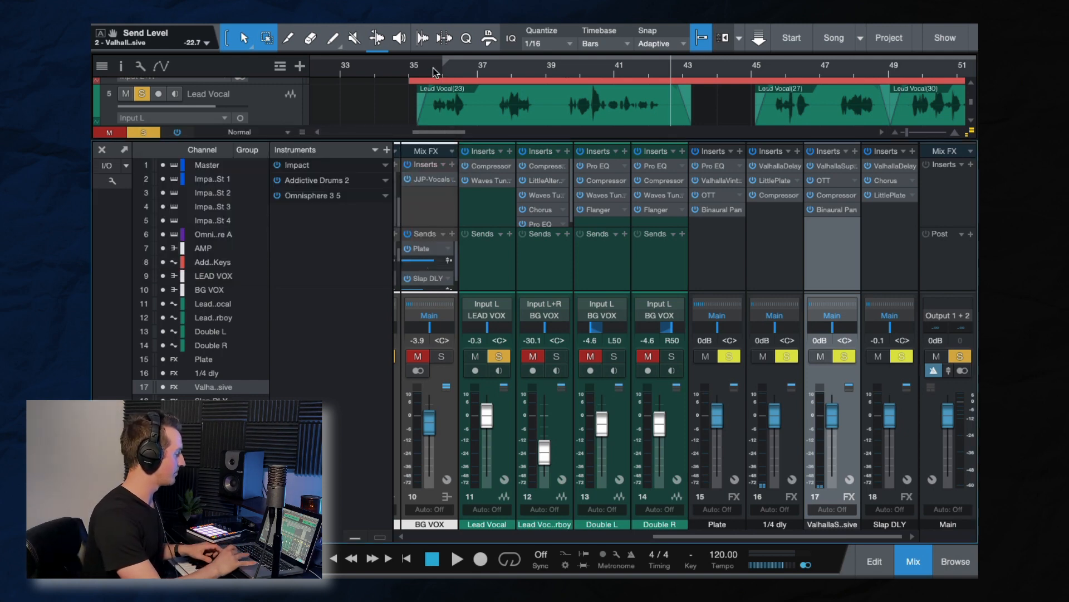
- Play the vocal and bypass Binaural Pan on the ValhallaSupermassive channel for comparison, then reactivate it
{"action": "key", "text": "space"}
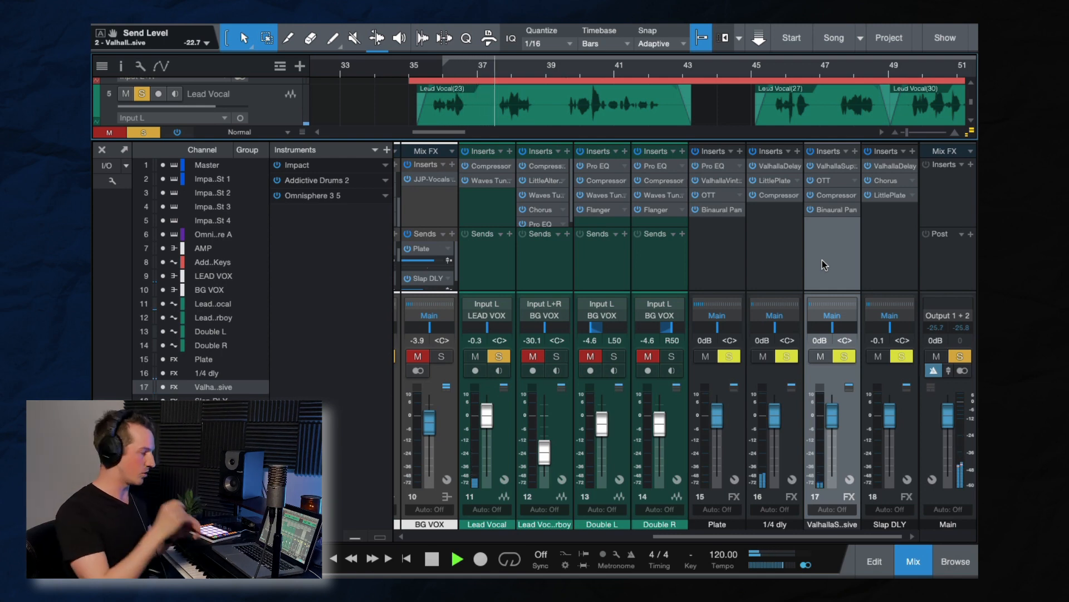
{"action": "left_click", "coordinate": [811, 210]}
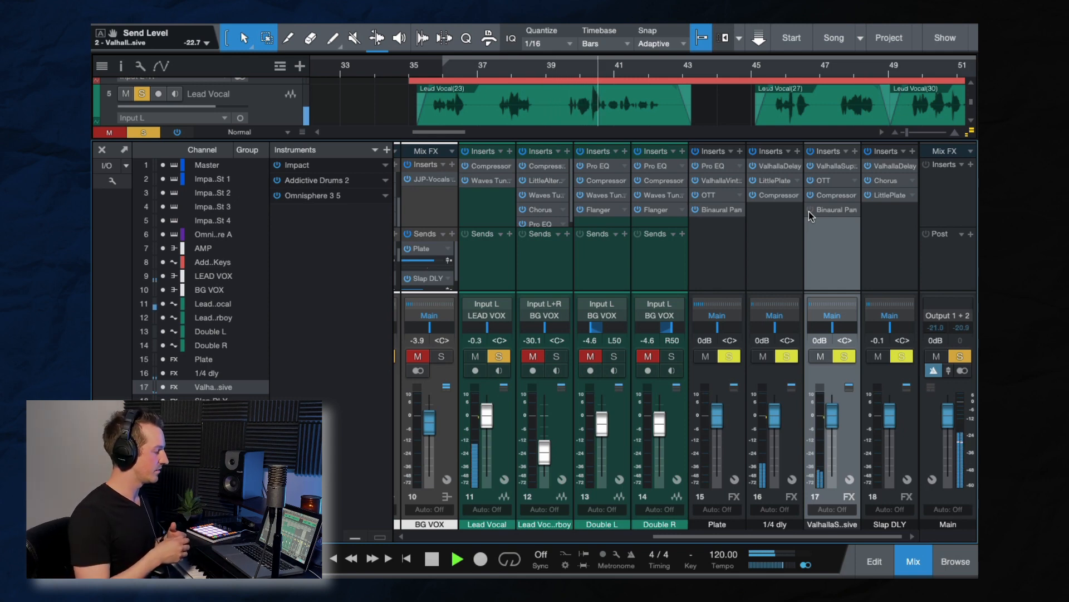
{"action": "key", "text": "space"}
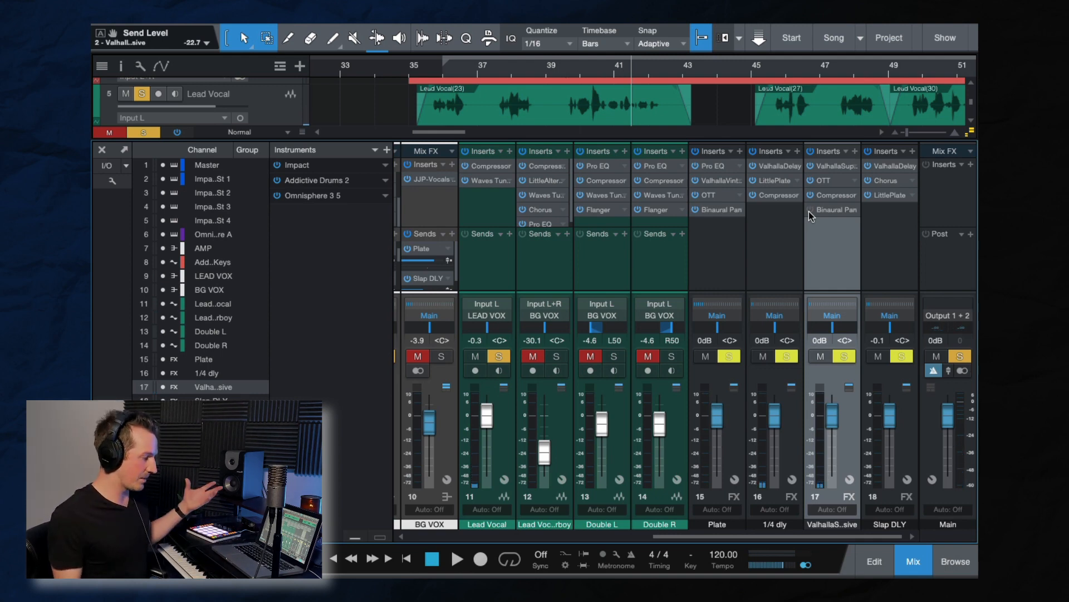
{"action": "left_click", "coordinate": [811, 210]}
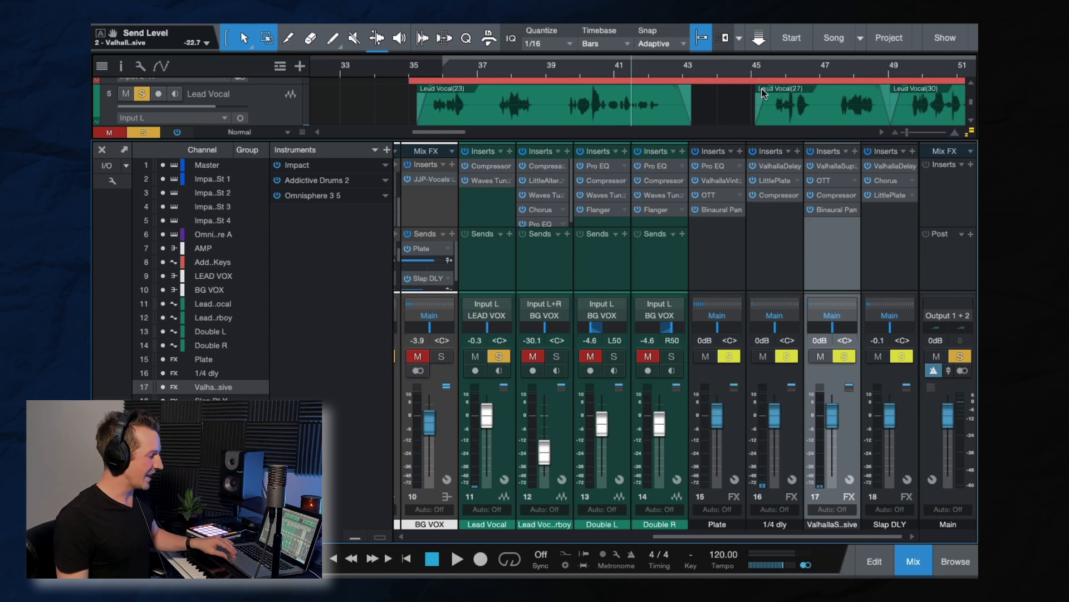
- Audition the lead vocal from just after bar 45 with Binaural Pan active
{"action": "left_click", "coordinate": [767, 69]}
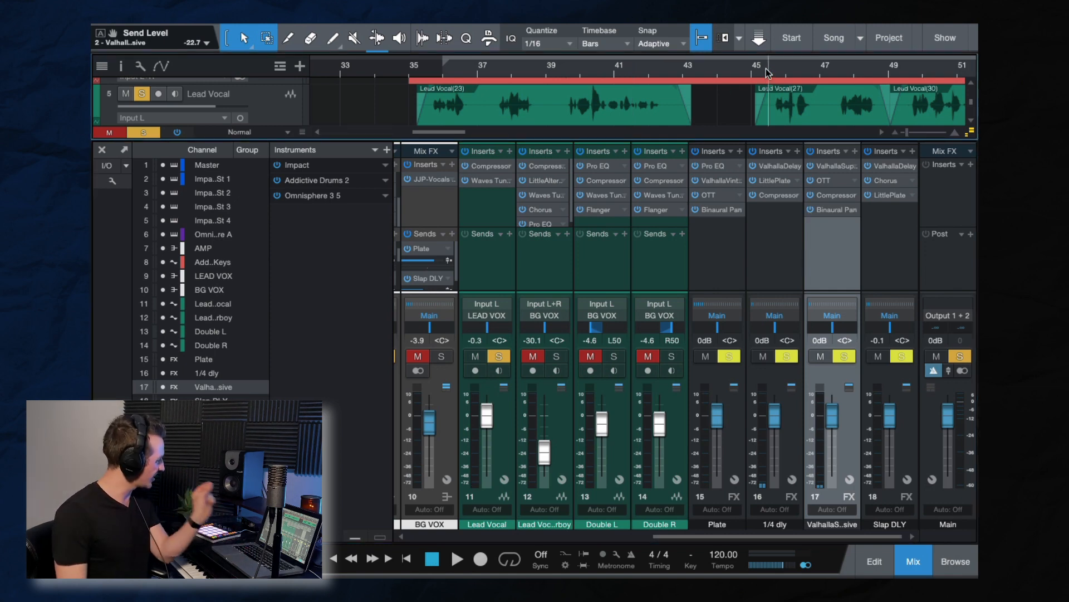
{"action": "key", "text": "space"}
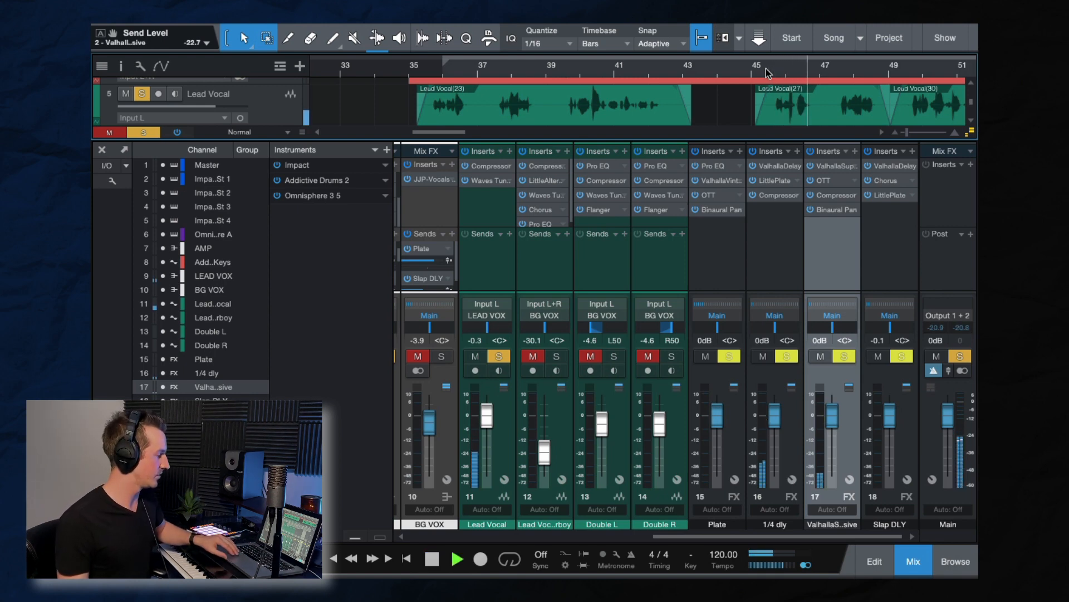
{"action": "key", "text": "space"}
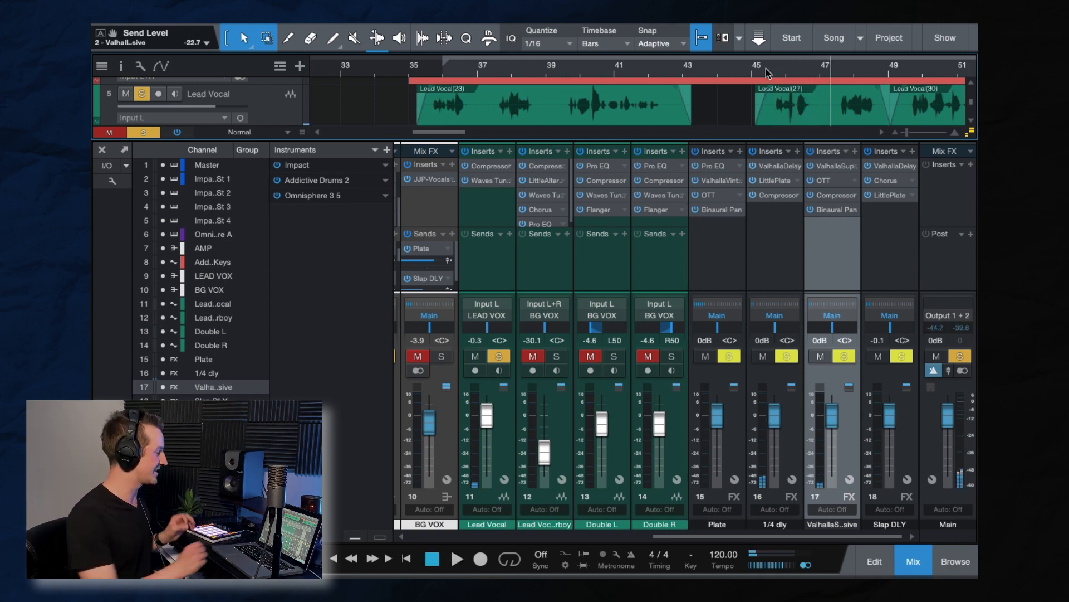
- Activate the Slap DLY send on the LEAD VOX bus
{"action": "scroll", "coordinate": [724, 262], "scroll_direction": "left", "scroll_amount": 5}
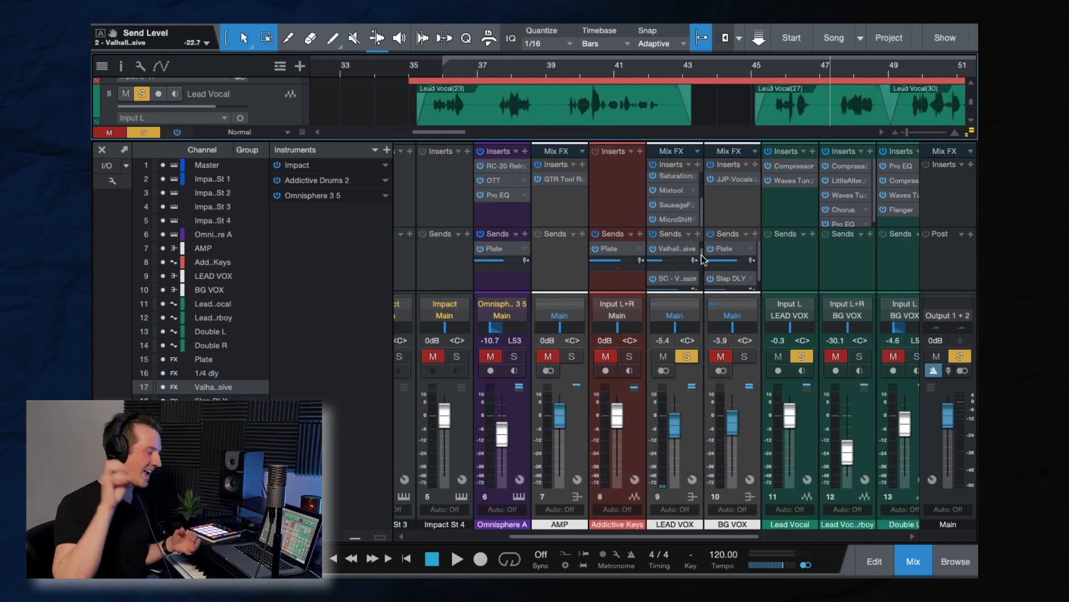
{"action": "scroll", "coordinate": [703, 262], "scroll_direction": "down", "scroll_amount": 1}
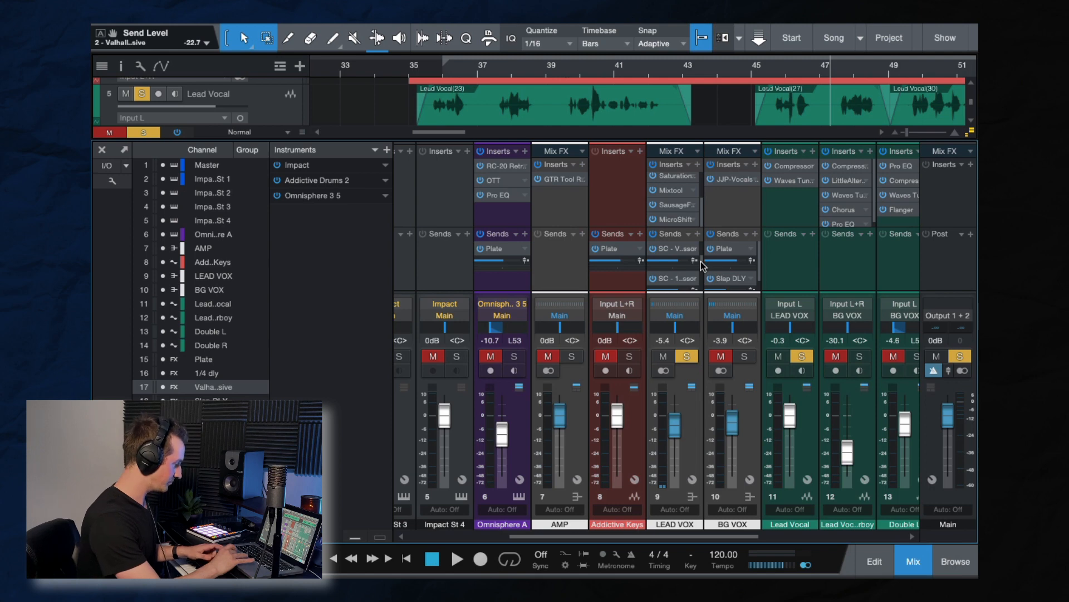
{"action": "left_click_drag", "start_coordinate": [701, 261], "coordinate": [701, 272]}
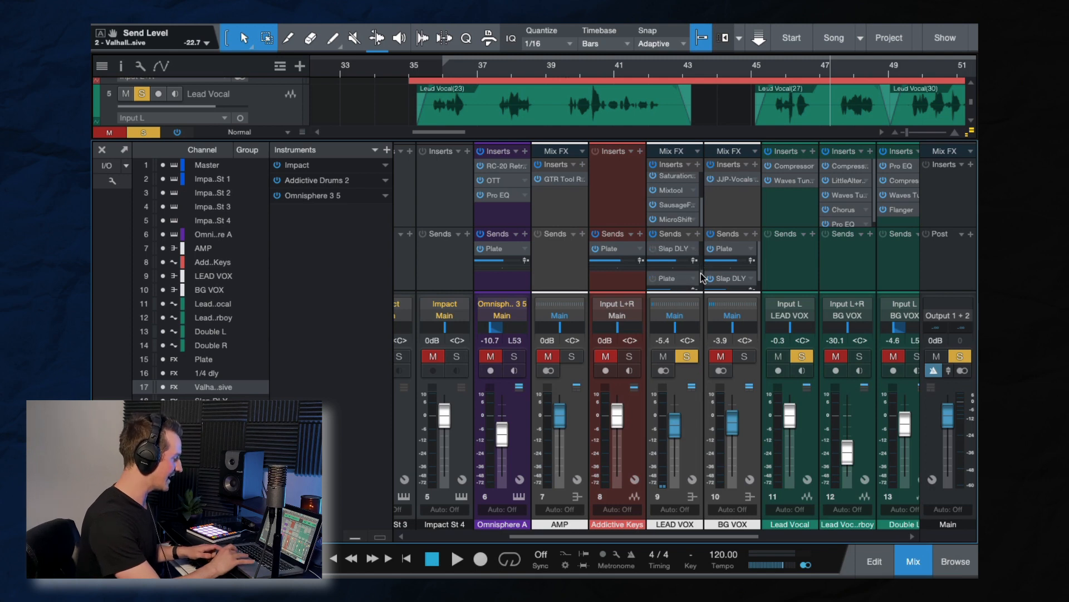
{"action": "left_click", "coordinate": [654, 247]}
- Review the ValhallaDelay settings on the Slap DLY effect channel and close the plug-in window
{"action": "scroll", "coordinate": [782, 279], "scroll_direction": "right", "scroll_amount": 5}
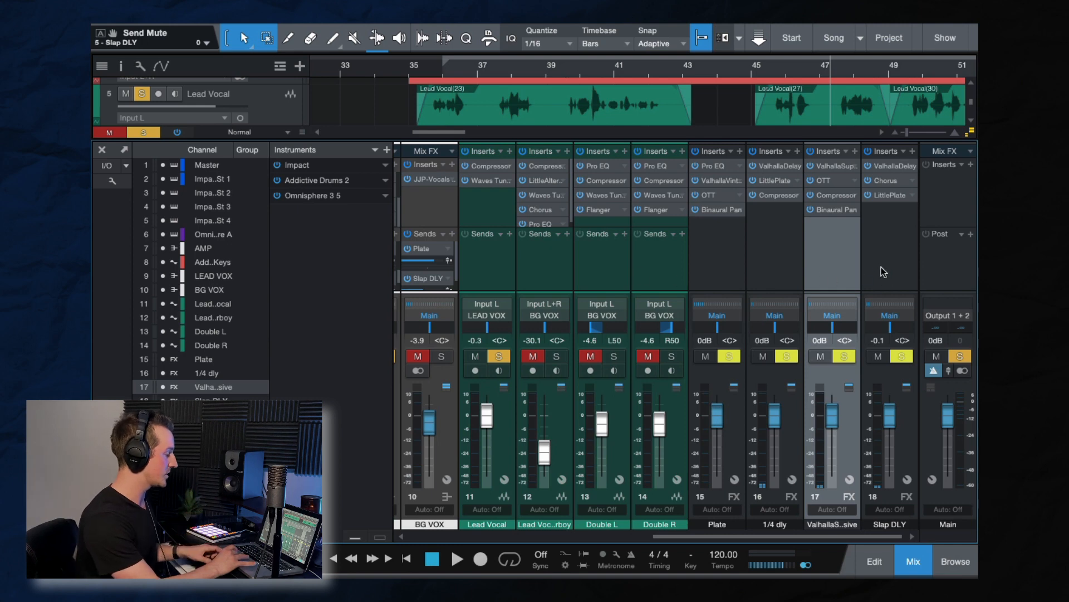
{"action": "left_click", "coordinate": [886, 239]}
{"action": "left_click", "coordinate": [887, 163]}
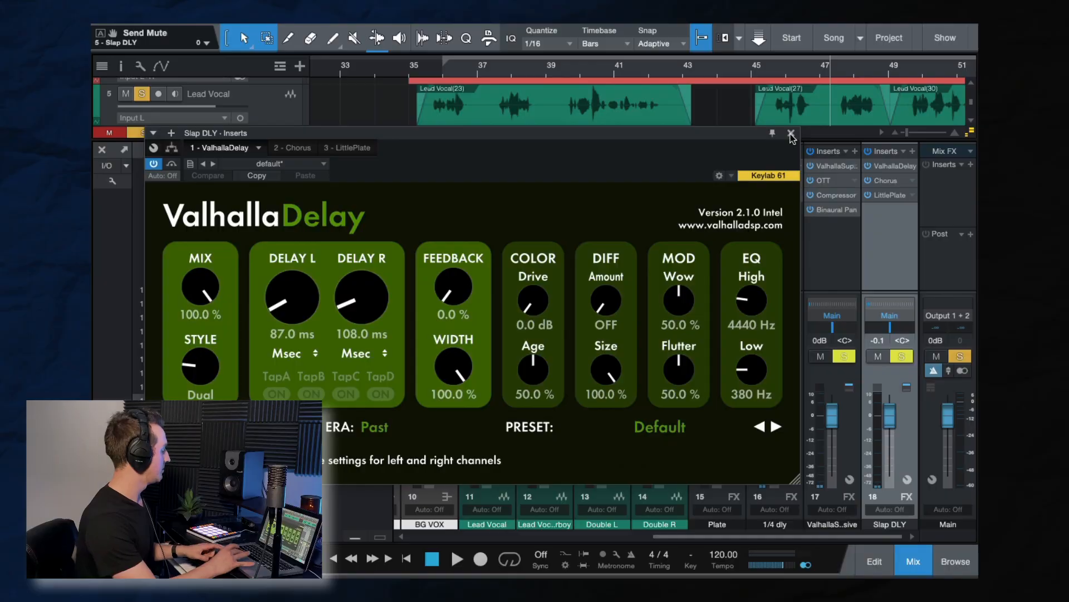
{"action": "left_click", "coordinate": [791, 133]}
- Raise the Slap DLY channel volume to +10.0 dB while the vocal plays to exaggerate the delay
{"action": "key", "text": "space"}
{"action": "left_click_drag", "start_coordinate": [891, 434], "coordinate": [890, 398]}
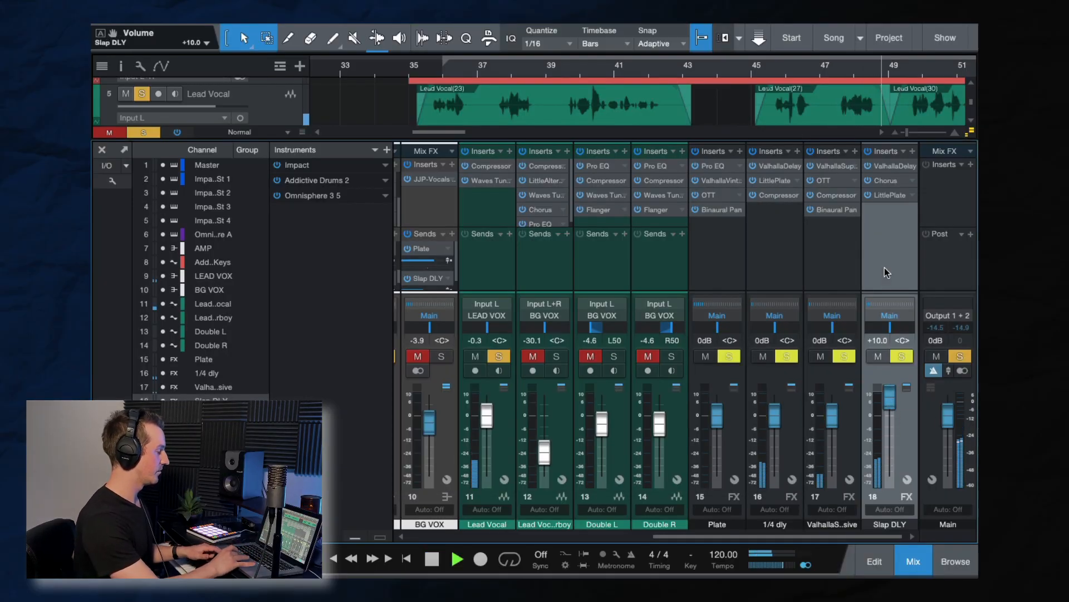
{"action": "key", "text": "space"}
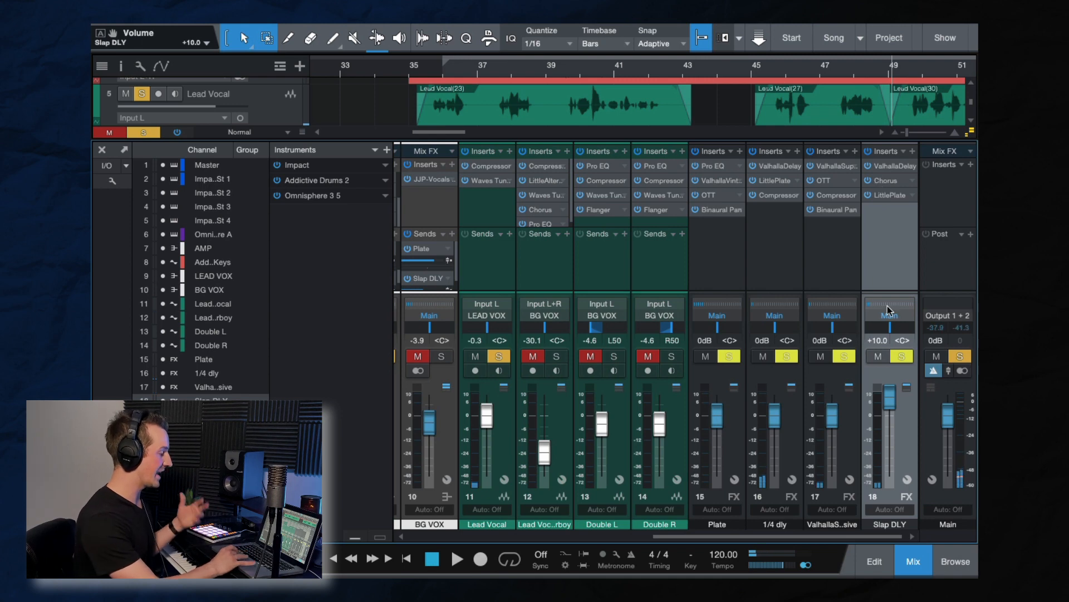
- Review the Chorus and LittlePlate settings on the Slap DLY effect channel, closing each plug-in window
{"action": "left_click", "coordinate": [889, 180]}
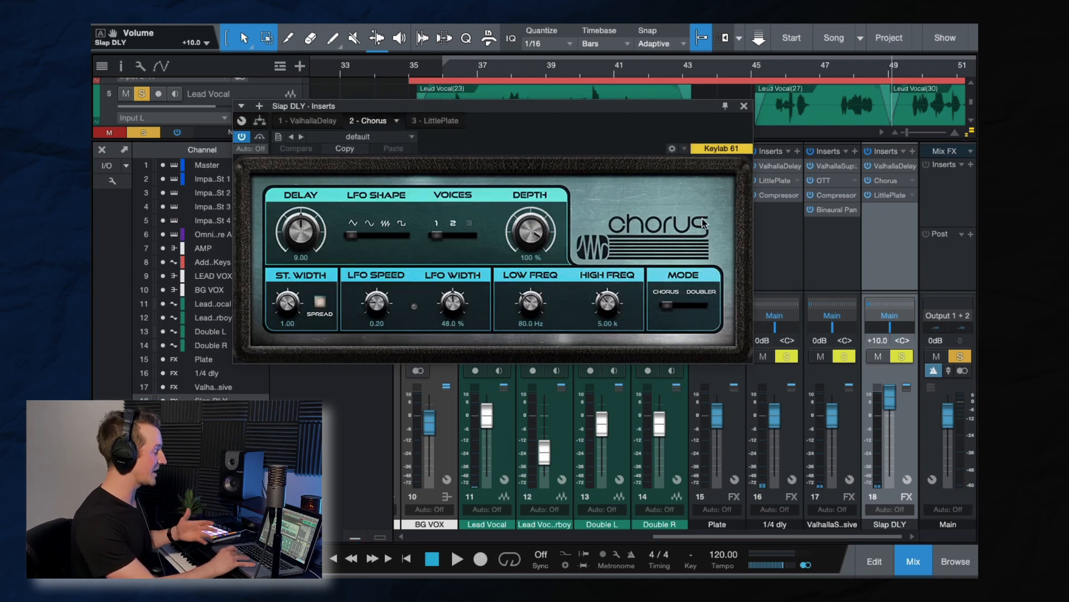
{"action": "left_click", "coordinate": [743, 106]}
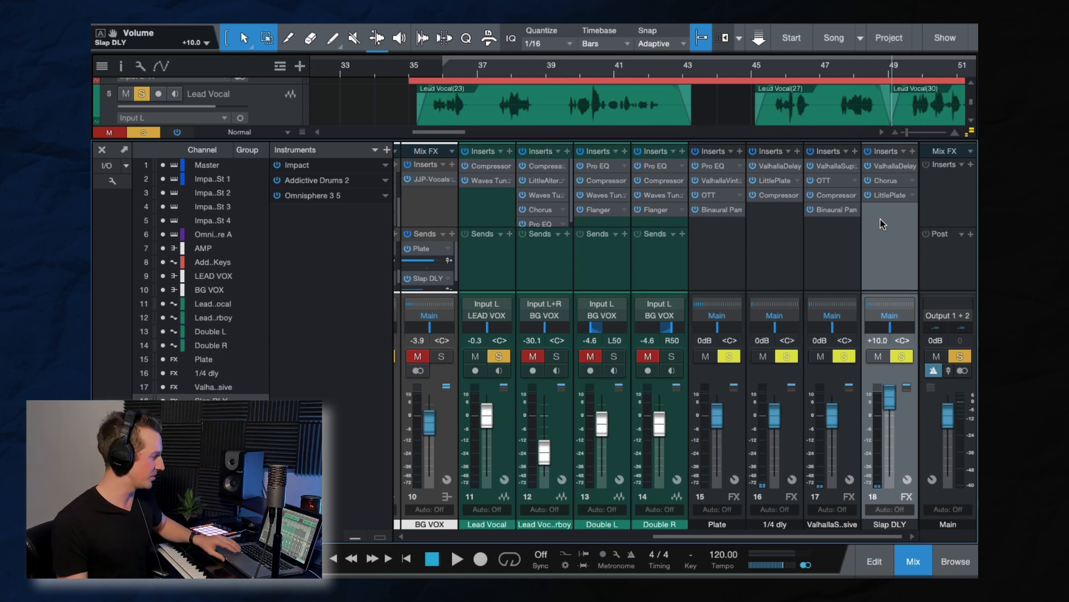
{"action": "left_click", "coordinate": [888, 179]}
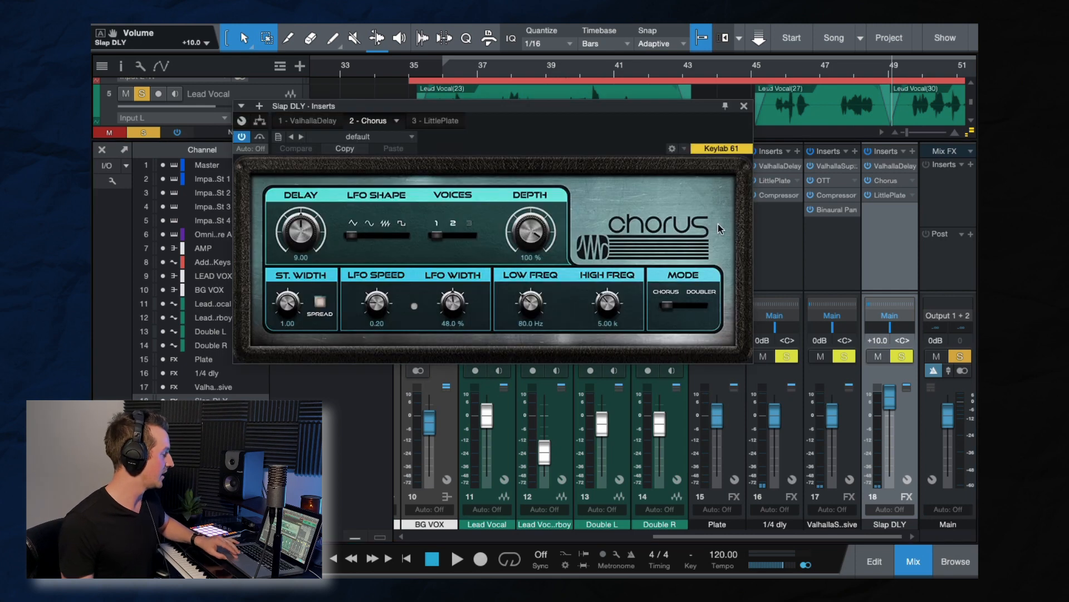
{"action": "left_click", "coordinate": [743, 106]}
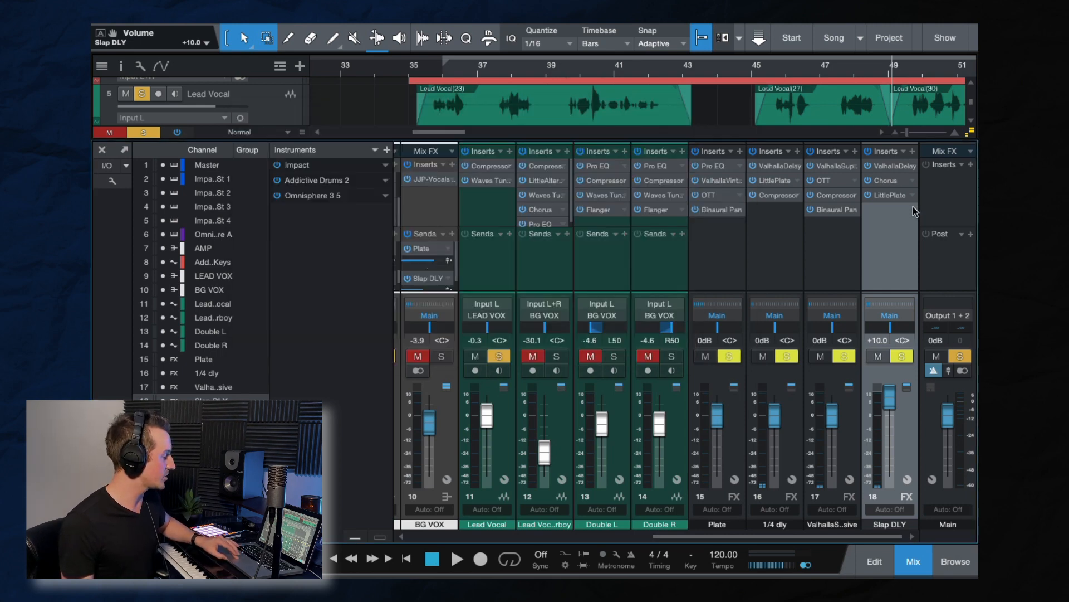
{"action": "left_click", "coordinate": [899, 195]}
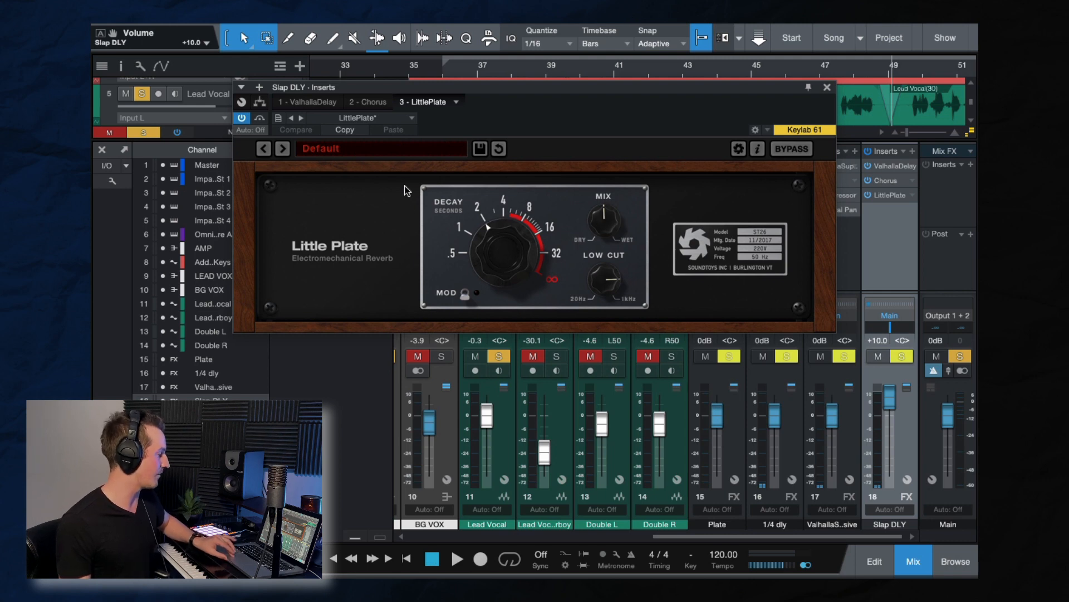
{"action": "left_click", "coordinate": [828, 88]}
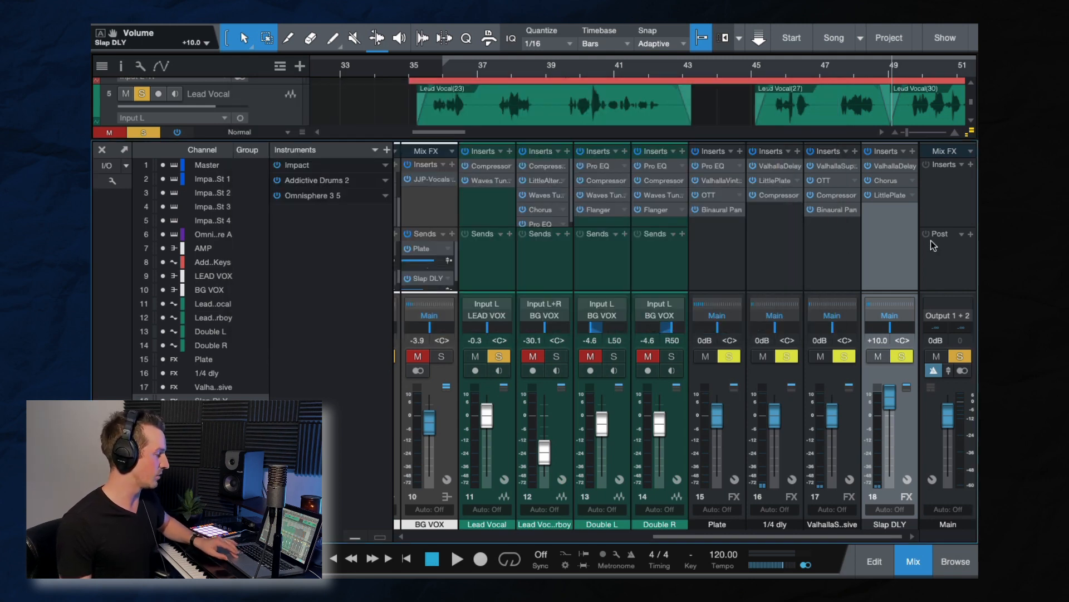
- Set the Slap DLY channel volume to +0.2 dB while the vocal plays
{"action": "key", "text": "space"}
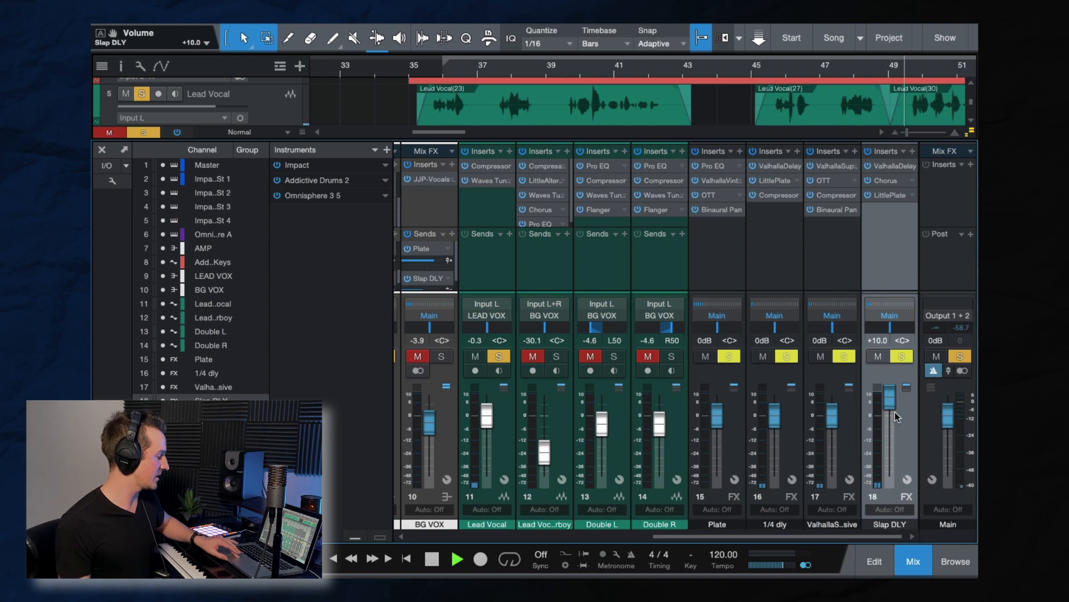
{"action": "left_click_drag", "start_coordinate": [891, 393], "coordinate": [890, 415]}
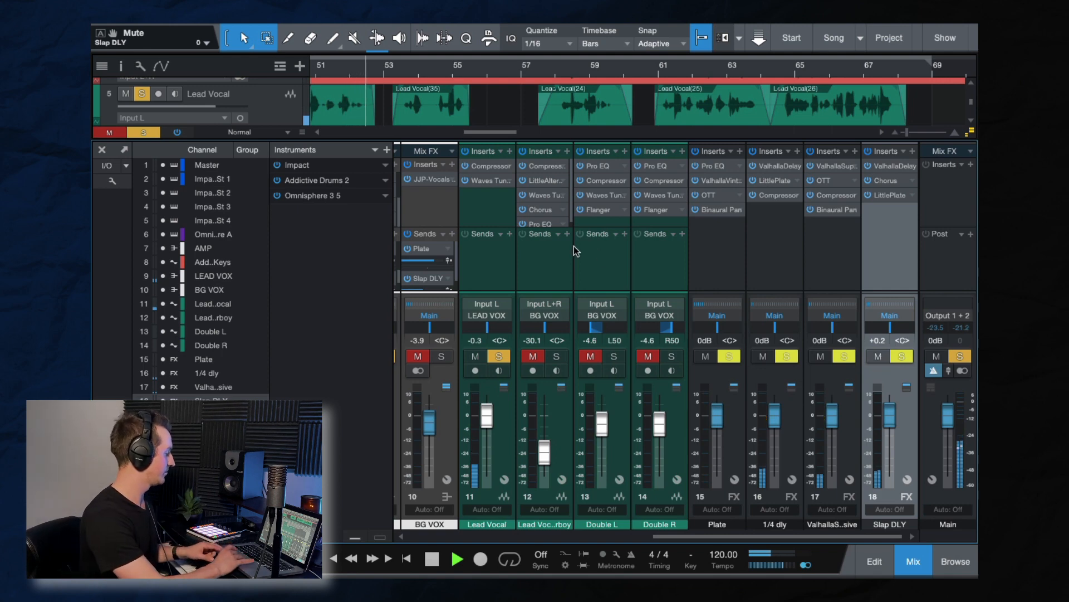
{"action": "scroll", "coordinate": [574, 246], "scroll_direction": "left", "scroll_amount": 2}
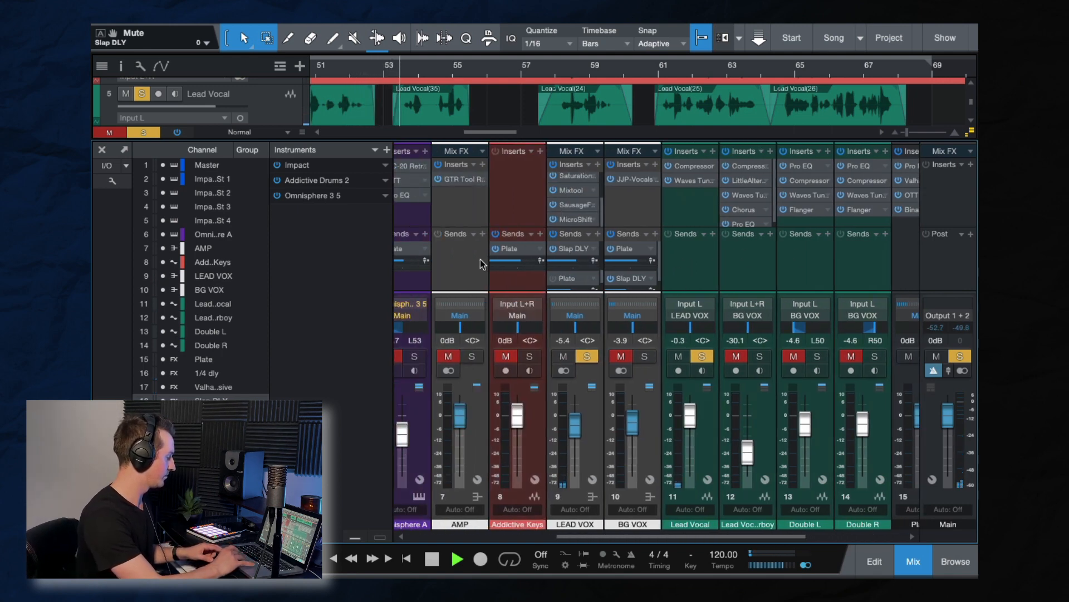
- Toggle the Slap DLY send on the LEAD VOX bus during playback, and activate the bus's Plate send
{"action": "scroll", "coordinate": [480, 259], "scroll_direction": "left", "scroll_amount": 2}
{"action": "left_click", "coordinate": [575, 249]}
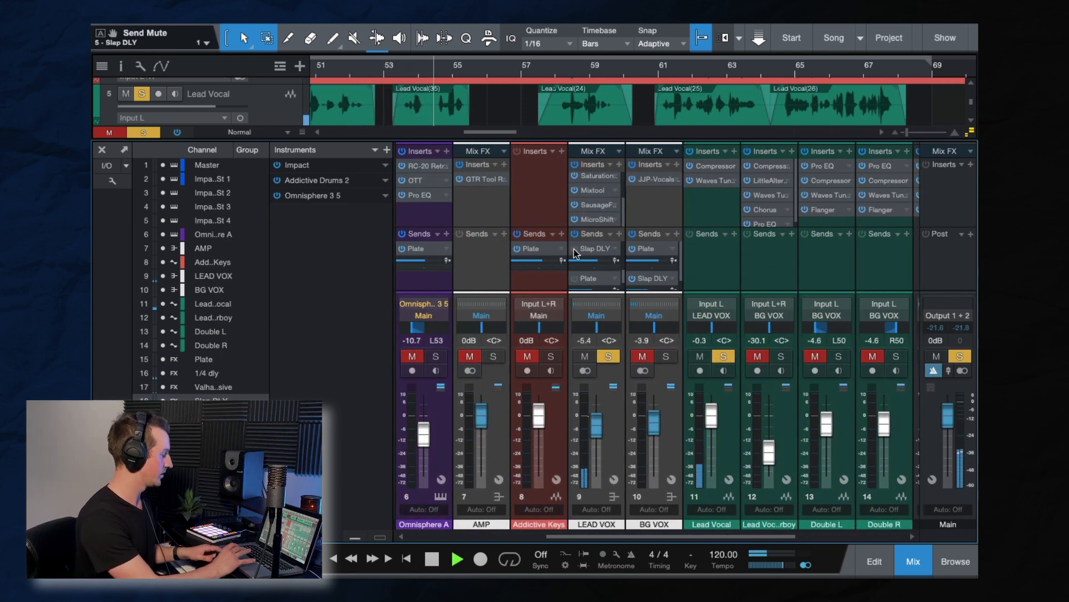
{"action": "key", "text": "space"}
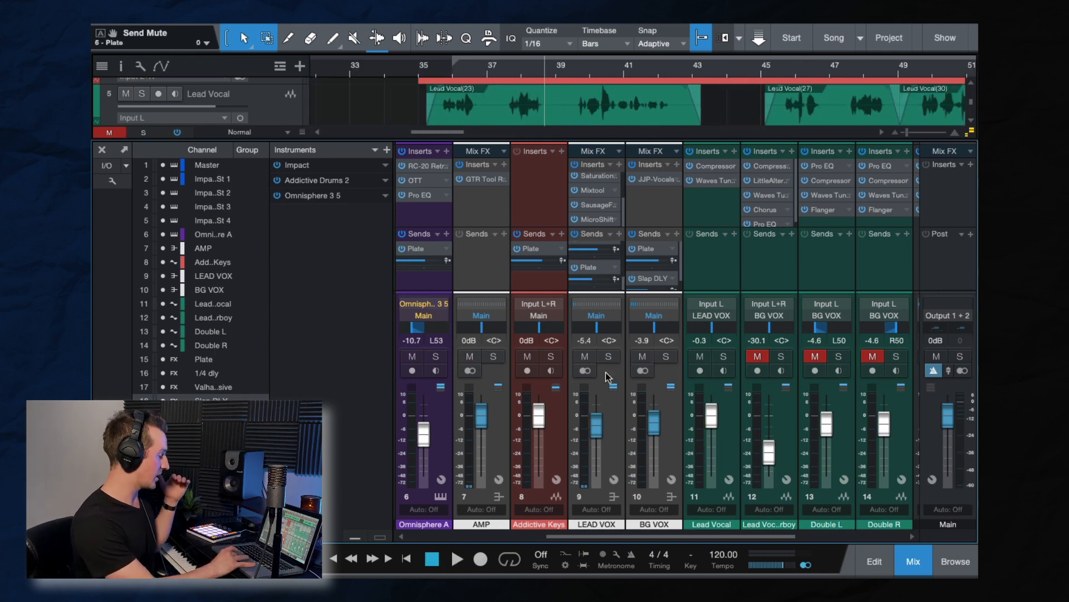
- Review the ValhallaVintageVerb settings on the Plate effect channel and close the plug-in window
{"action": "left_click", "coordinate": [614, 455]}
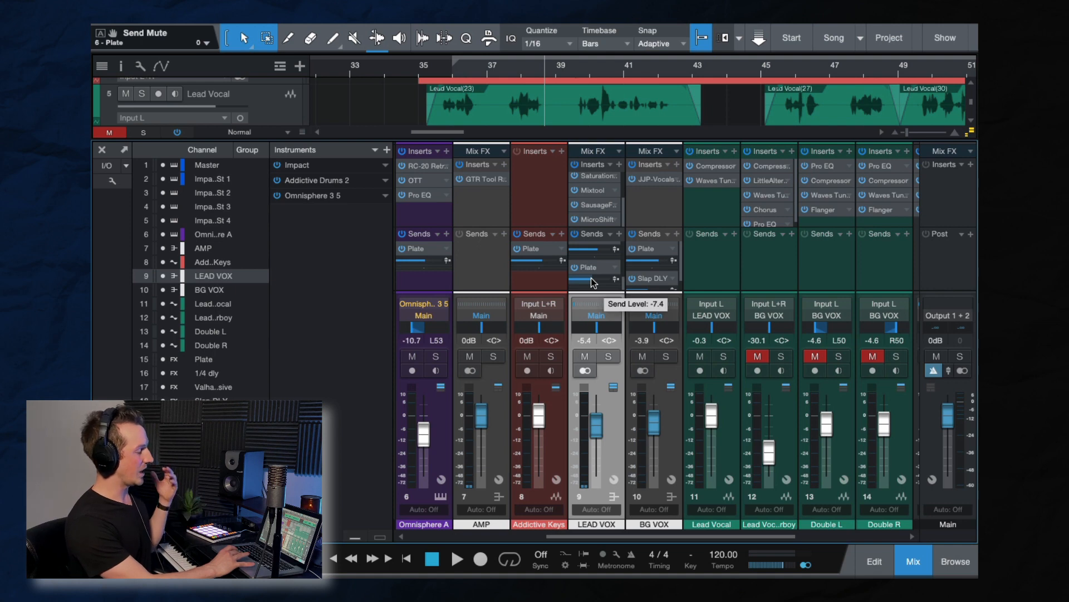
{"action": "scroll", "coordinate": [734, 282], "scroll_direction": "right", "scroll_amount": 4}
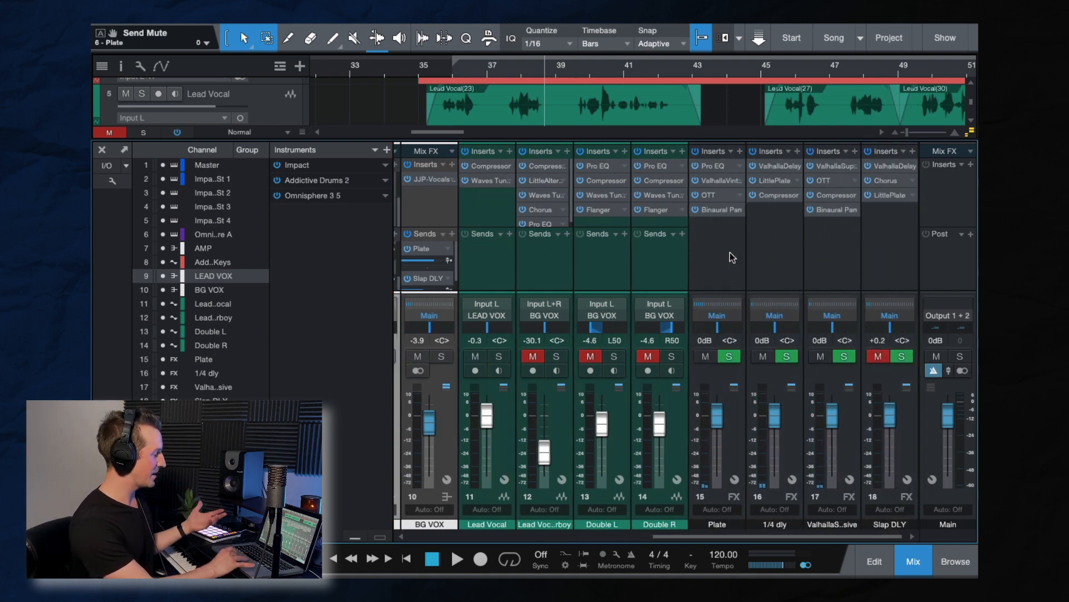
{"action": "left_click", "coordinate": [780, 260]}
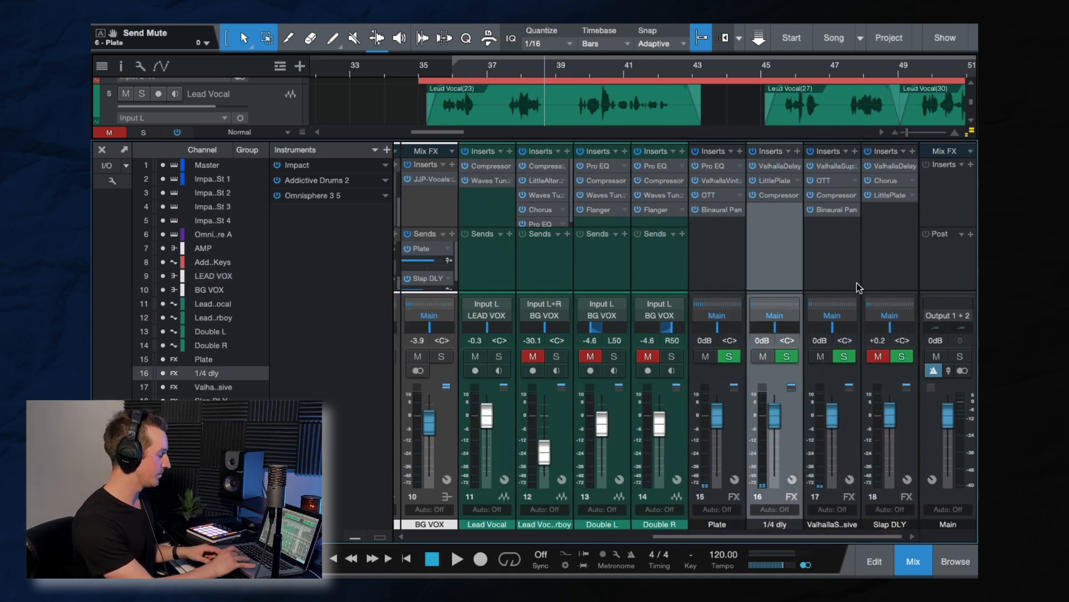
{"action": "left_click", "coordinate": [719, 270]}
{"action": "left_click", "coordinate": [719, 181]}
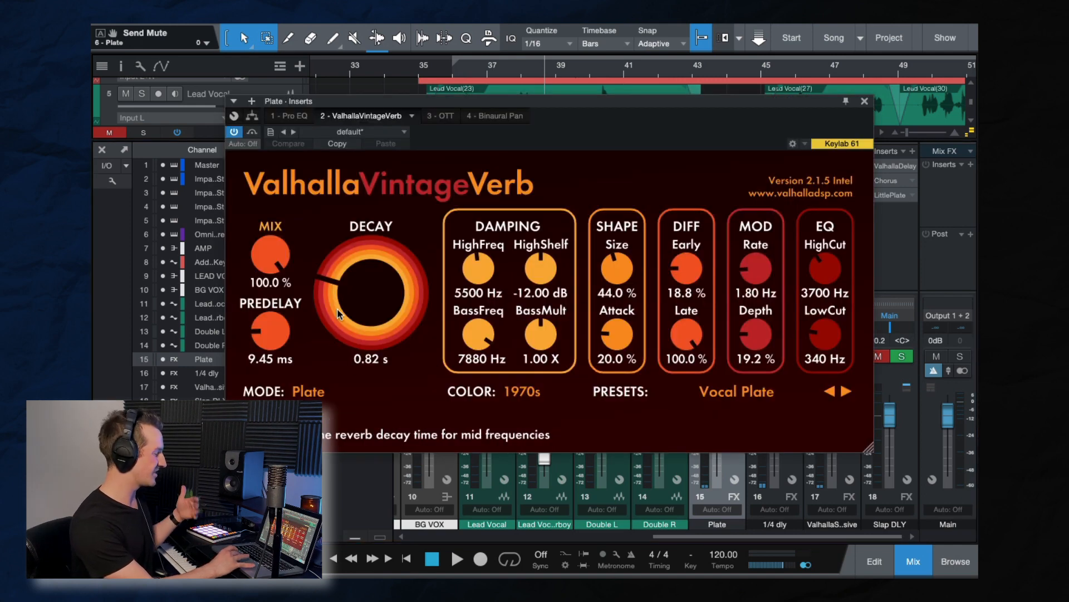
{"action": "left_click", "coordinate": [864, 103]}
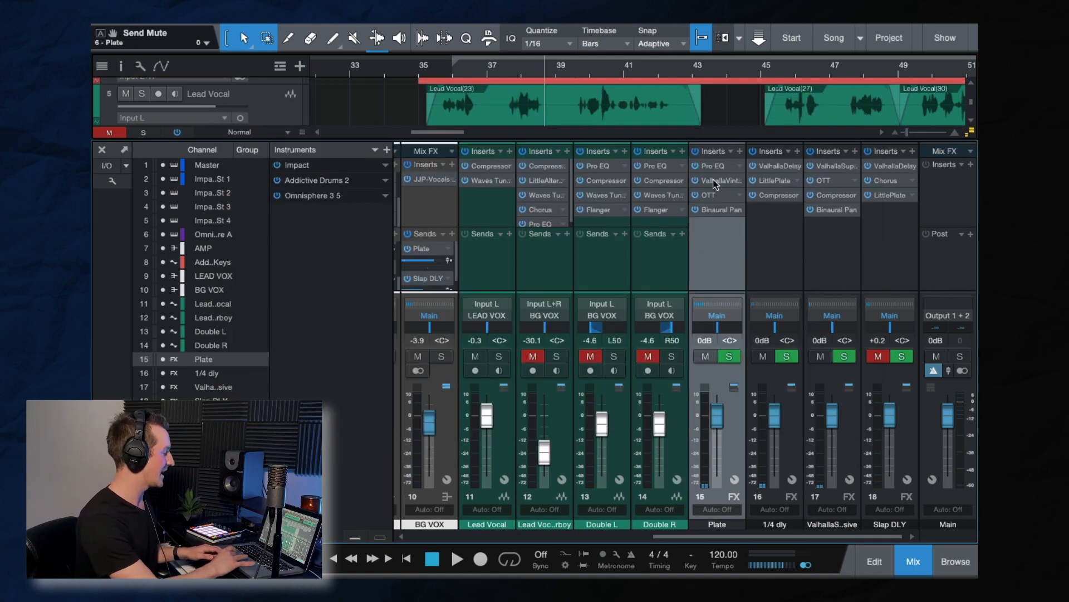
- Review the OTT, Binaural Pan and Pro EQ settings on the Plate effect channel, closing each plug-in window
{"action": "double_click", "coordinate": [710, 195]}
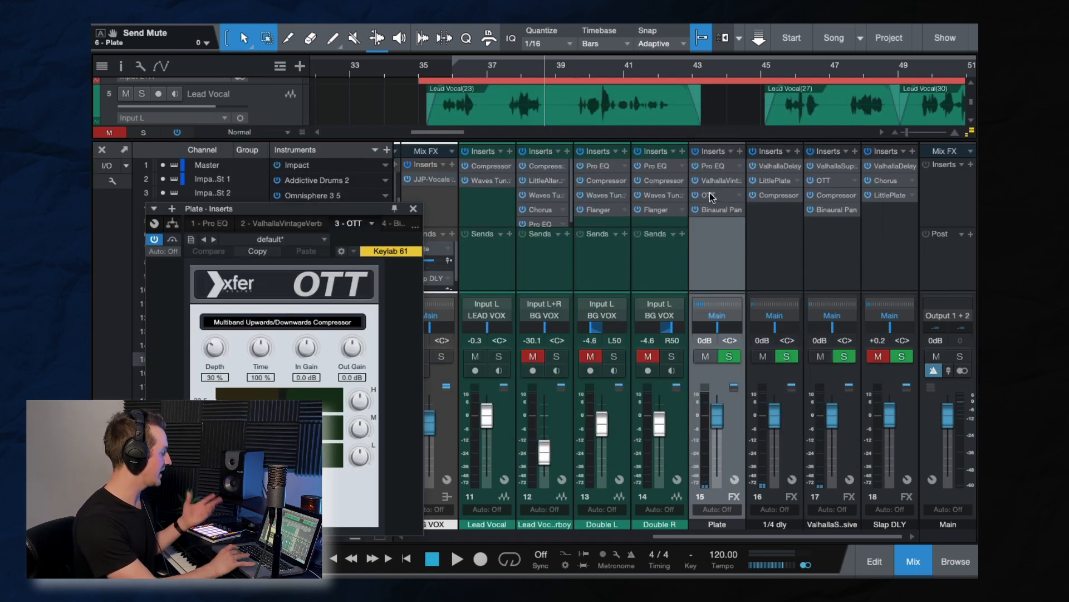
{"action": "left_click", "coordinate": [413, 210]}
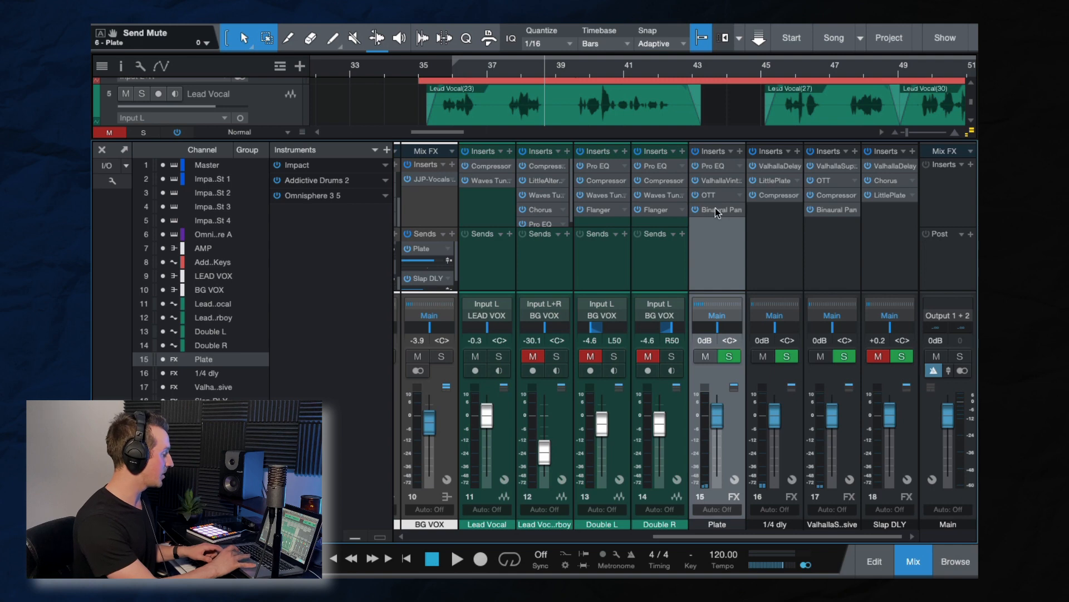
{"action": "double_click", "coordinate": [715, 209]}
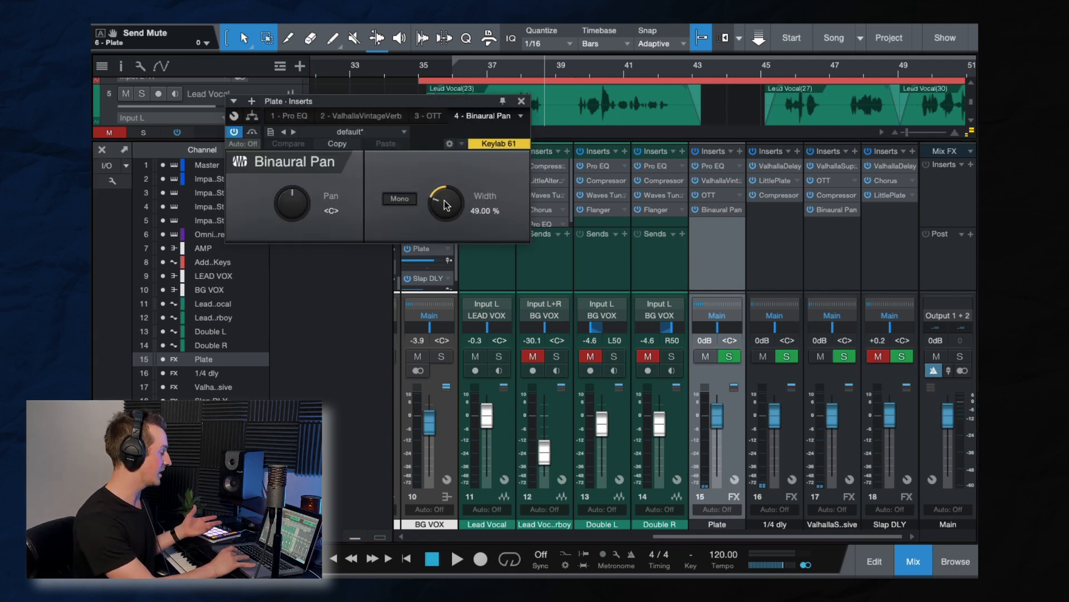
{"action": "left_click", "coordinate": [521, 102]}
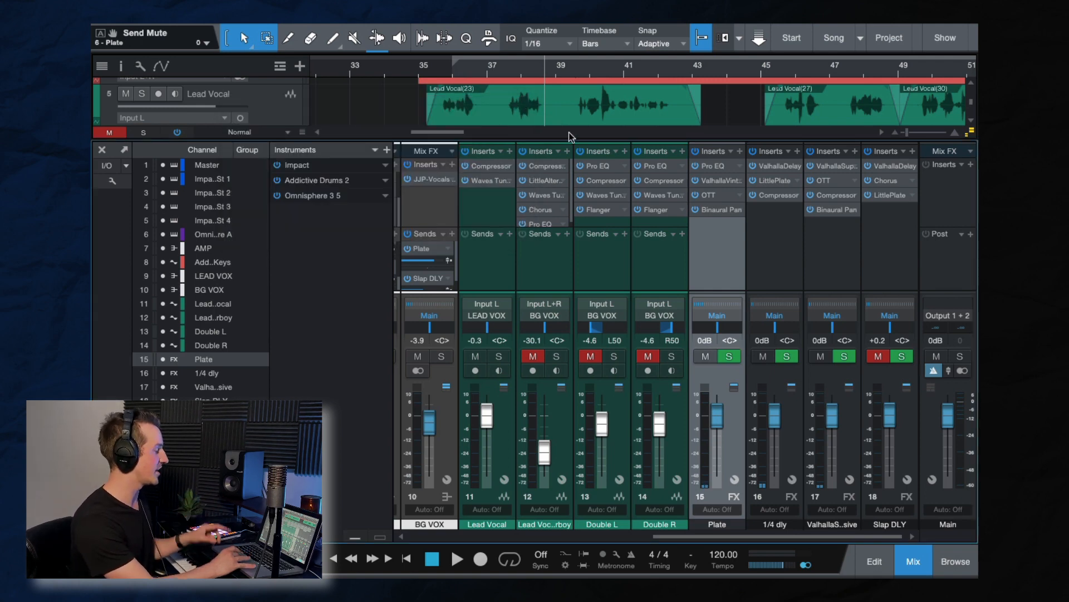
{"action": "left_click", "coordinate": [713, 166]}
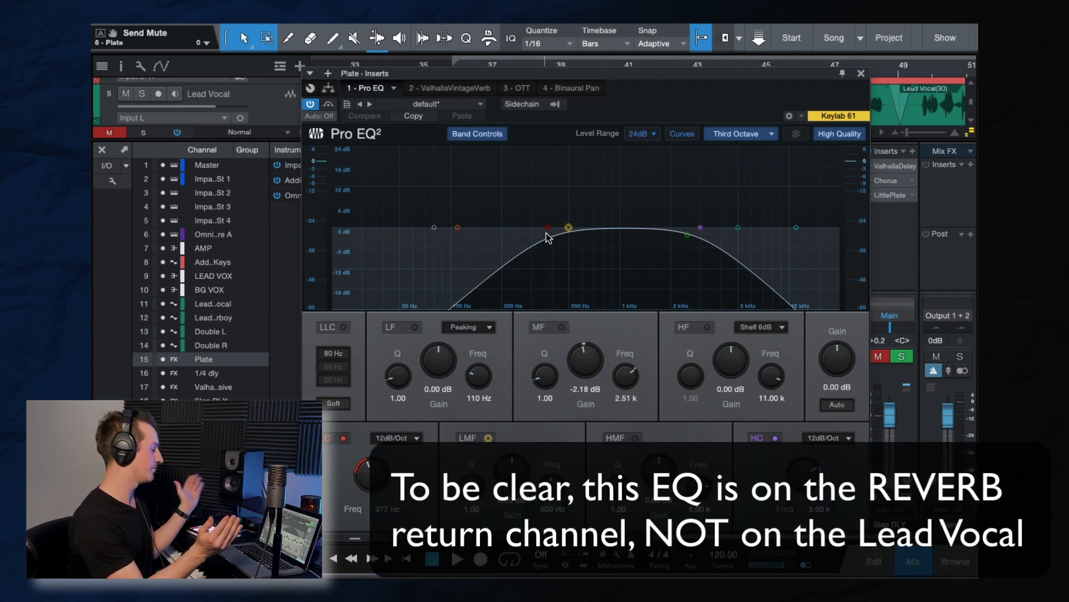
{"action": "left_click", "coordinate": [861, 73]}
- Unmute Slap DLY, and audition the Plate channel at +10.0 dB before returning its volume to -0.1 dB
{"action": "key", "text": "space"}
{"action": "left_click", "coordinate": [873, 357]}
{"action": "left_click_drag", "start_coordinate": [718, 415], "coordinate": [723, 360]}
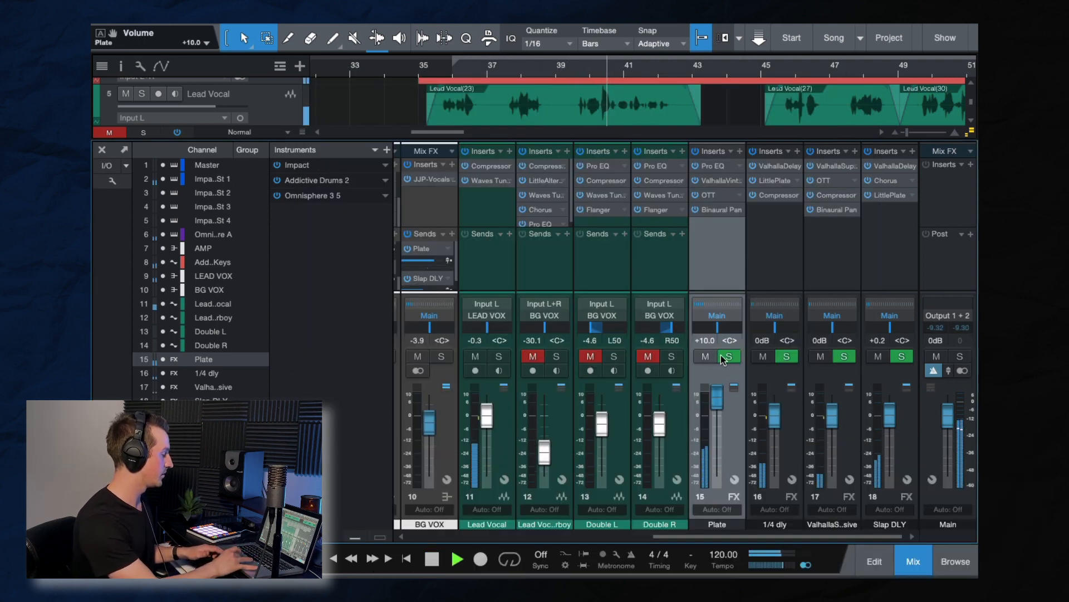
{"action": "left_click_drag", "start_coordinate": [718, 397], "coordinate": [718, 416]}
{"action": "key", "text": "space"}
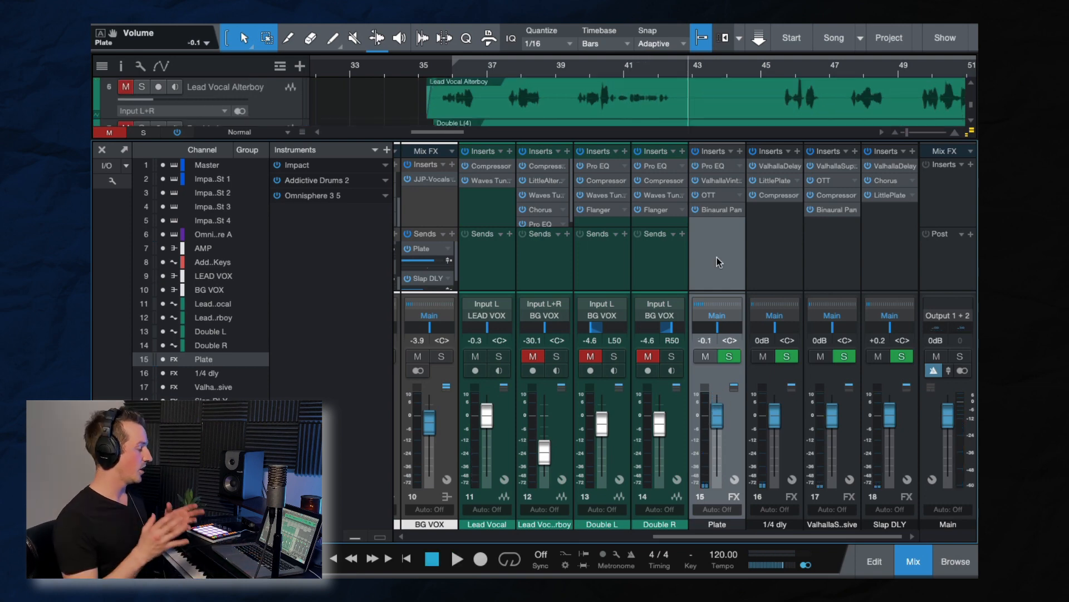
- Select the Lead Vocal Alterboy, Double L and Double R channels together and individually to point out the background vocals
{"action": "left_click", "coordinate": [545, 279]}
{"action": "left_click", "coordinate": [677, 271], "text": "shift"}
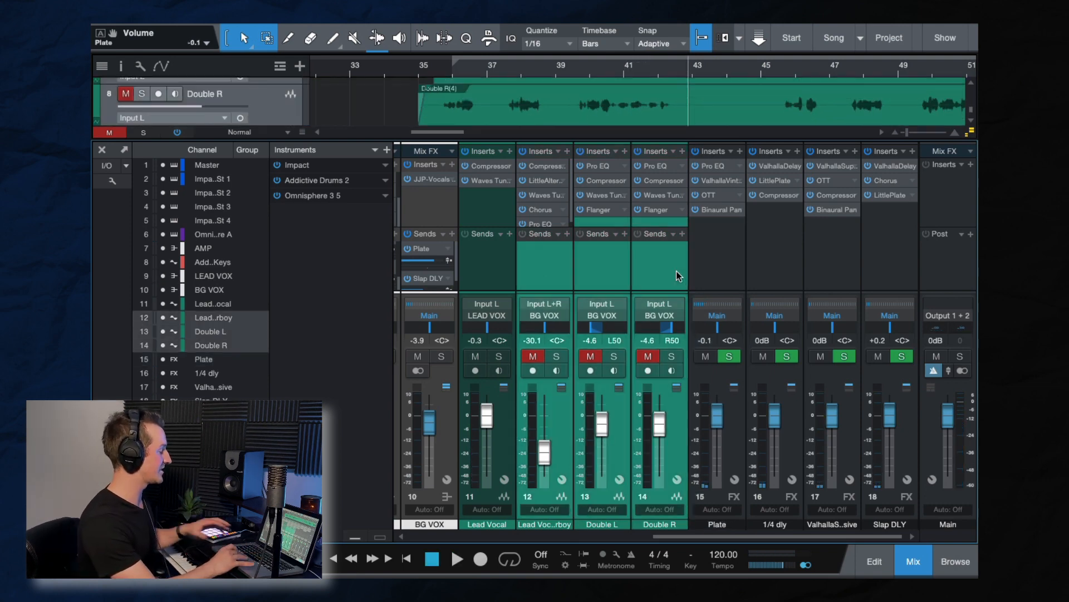
{"action": "left_click", "coordinate": [539, 267]}
{"action": "left_click", "coordinate": [601, 265]}
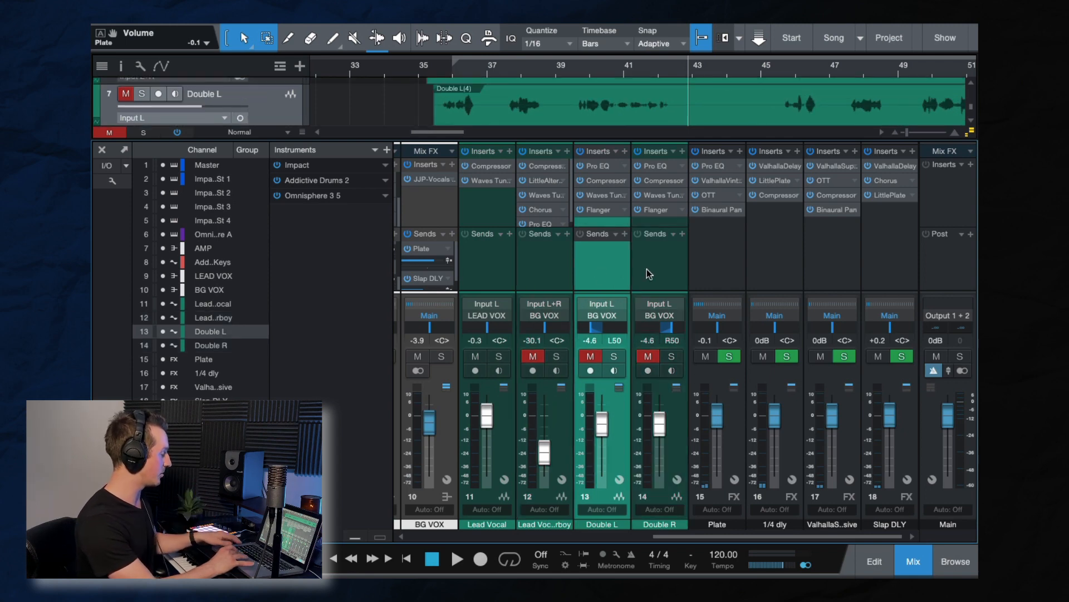
- Review the JJP-Vocals settings on the BG VOX bus and close the plug-in window
{"action": "left_click", "coordinate": [430, 218]}
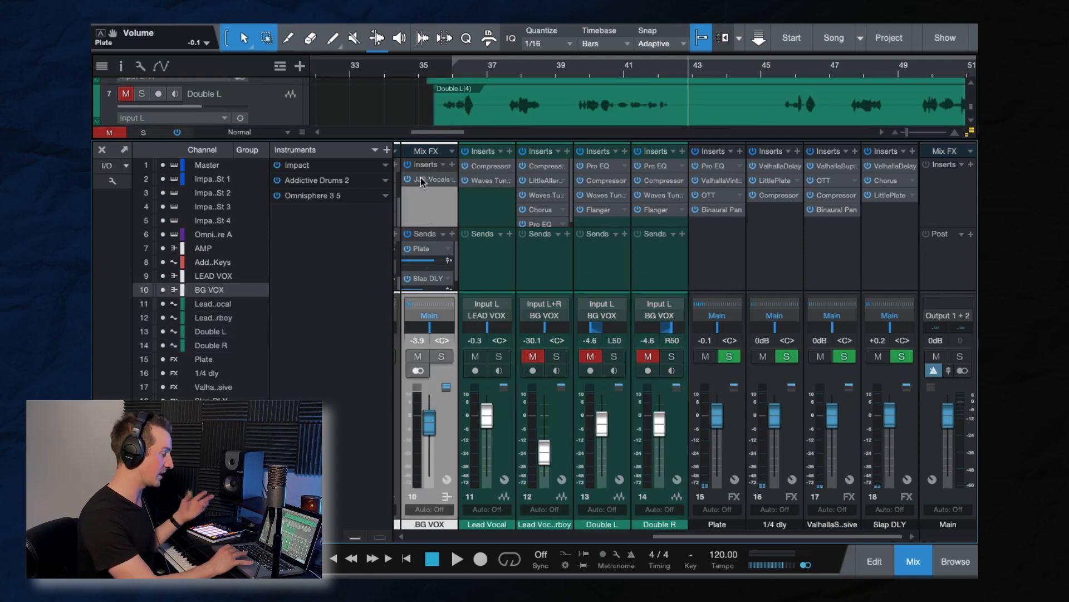
{"action": "left_click", "coordinate": [422, 180]}
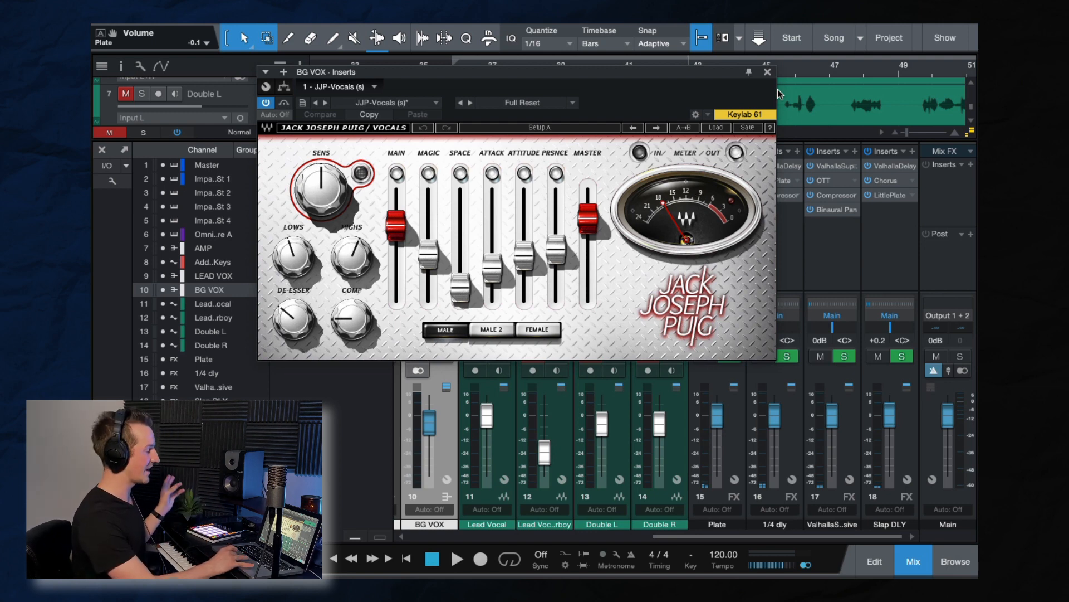
{"action": "left_click", "coordinate": [768, 73]}
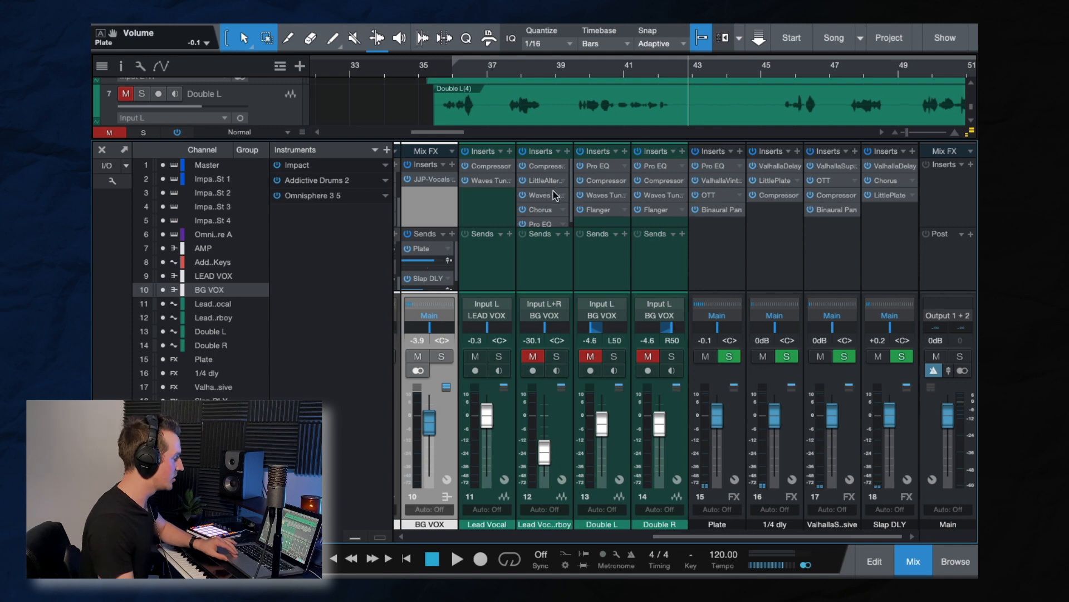
- Unmute and solo the Lead Vocal Alterboy channel, and mute the Lead Vocal channel
{"action": "scroll", "coordinate": [568, 181], "scroll_direction": "down", "scroll_amount": 1}
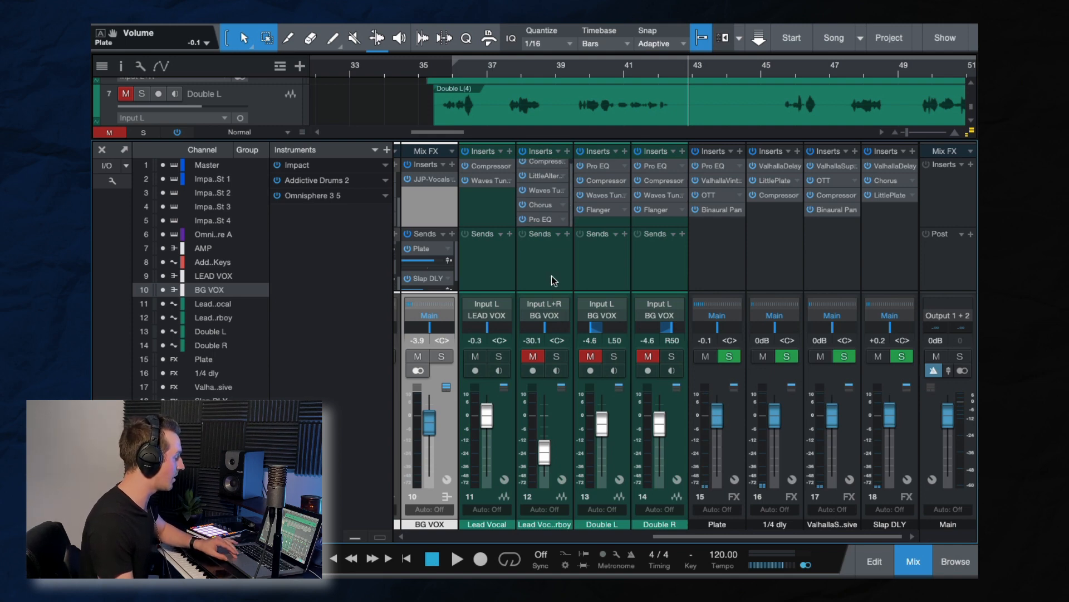
{"action": "left_click", "coordinate": [549, 338]}
{"action": "left_click", "coordinate": [532, 356]}
{"action": "left_click", "coordinate": [475, 356]}
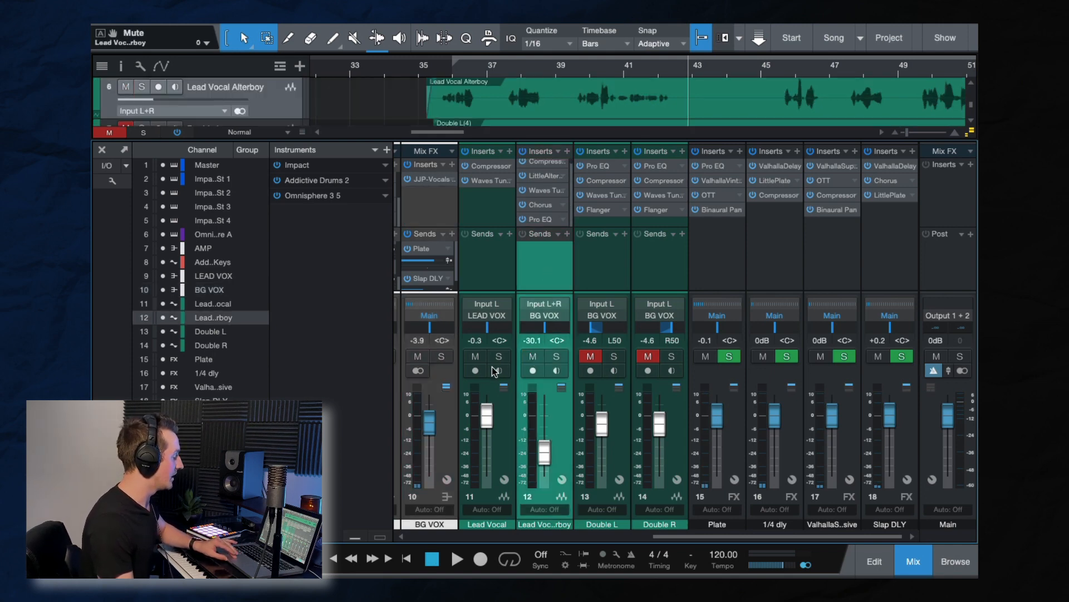
{"action": "left_click", "coordinate": [556, 356]}
- Audition the soloed Lead Vocal Alterboy track from just before bar 36, and stop playback
{"action": "left_click", "coordinate": [446, 64]}
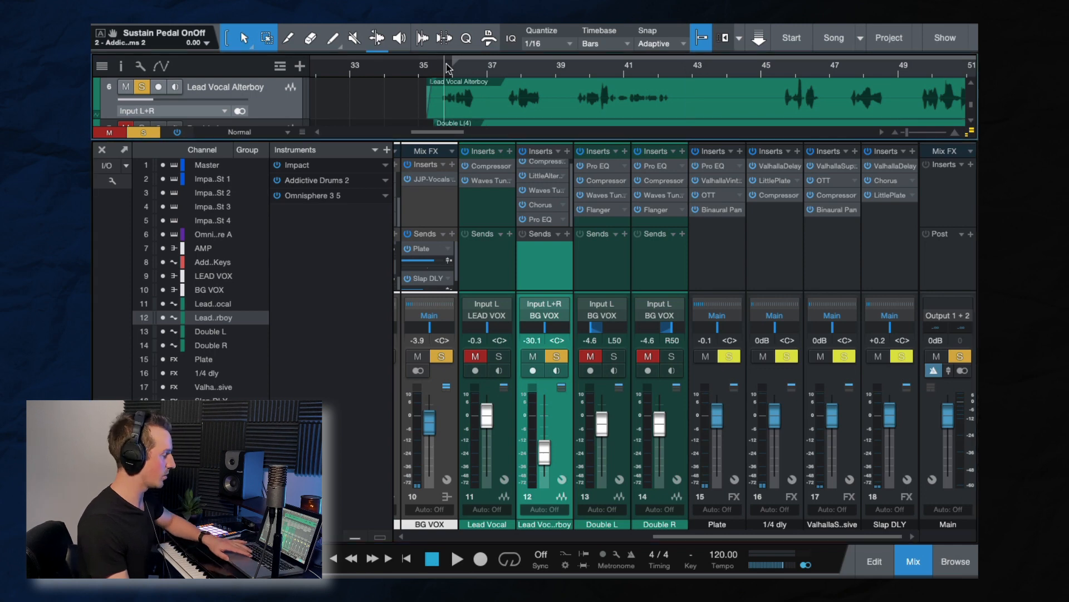
{"action": "key", "text": "space"}
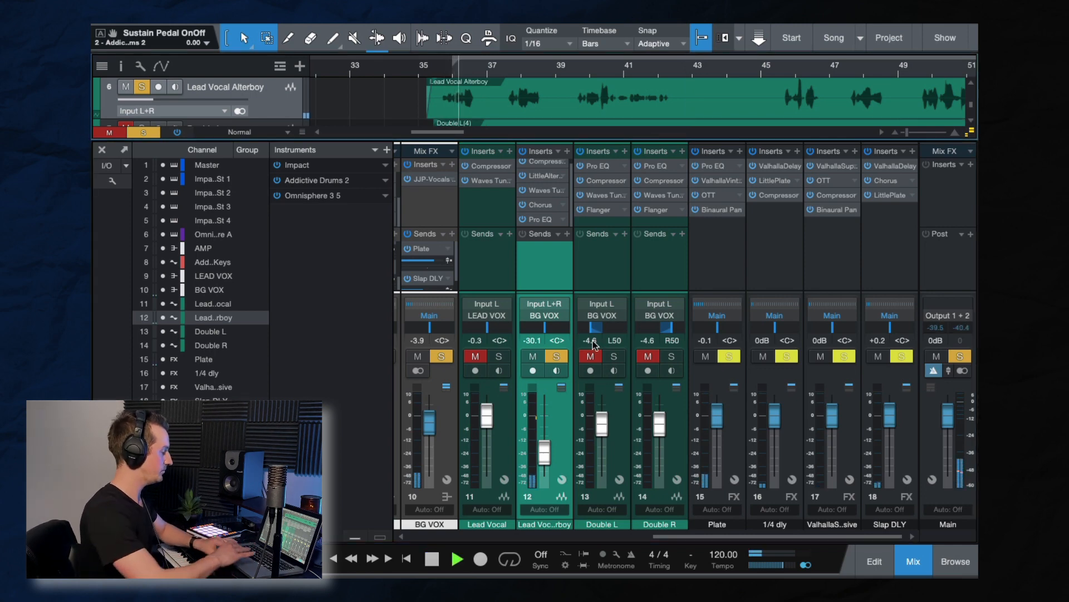
{"action": "key", "text": "space"}
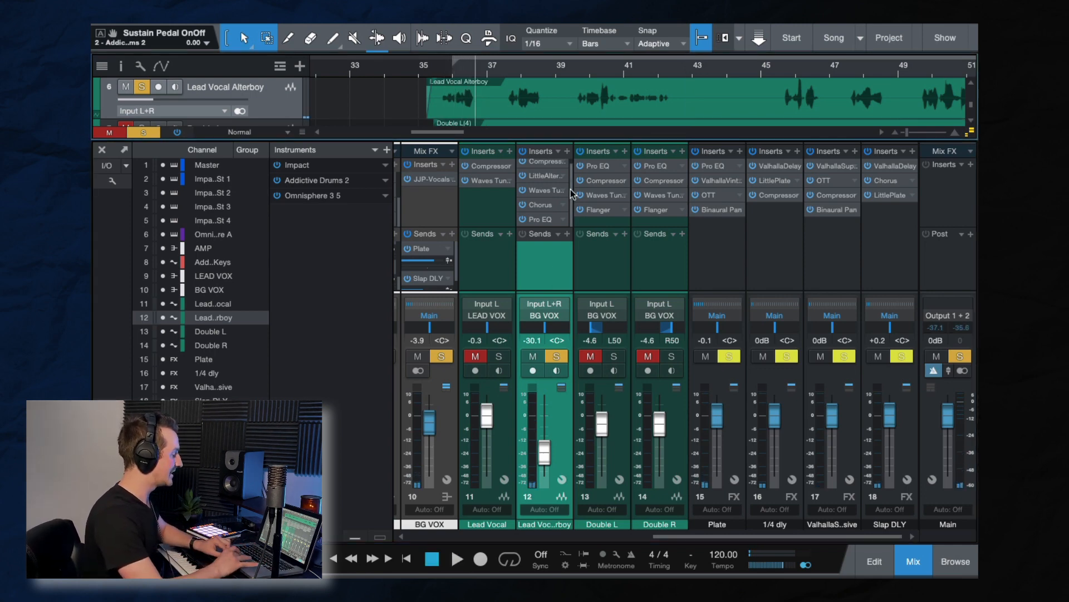
- Deactivate the LittleAlterBoy, Waves Tune, Chorus and Pro EQ inserts on the Lead Vocal Alterboy channel
{"action": "scroll", "coordinate": [570, 180], "scroll_direction": "up", "scroll_amount": 1}
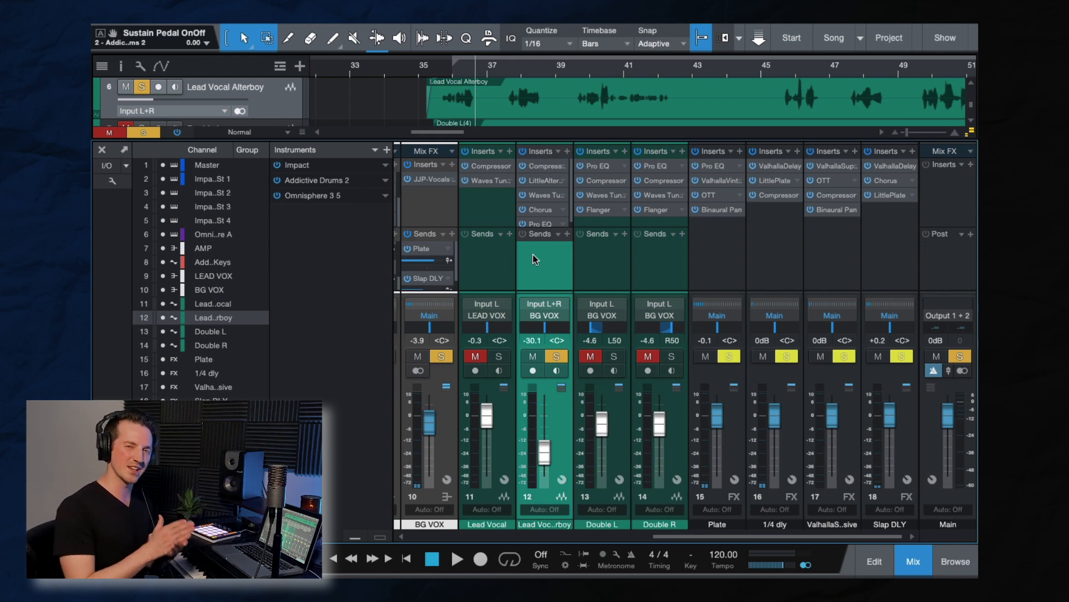
{"action": "left_click", "coordinate": [523, 196]}
{"action": "left_click", "coordinate": [523, 210]}
{"action": "left_click", "coordinate": [523, 223]}
{"action": "left_click_drag", "start_coordinate": [570, 206], "coordinate": [570, 219]}
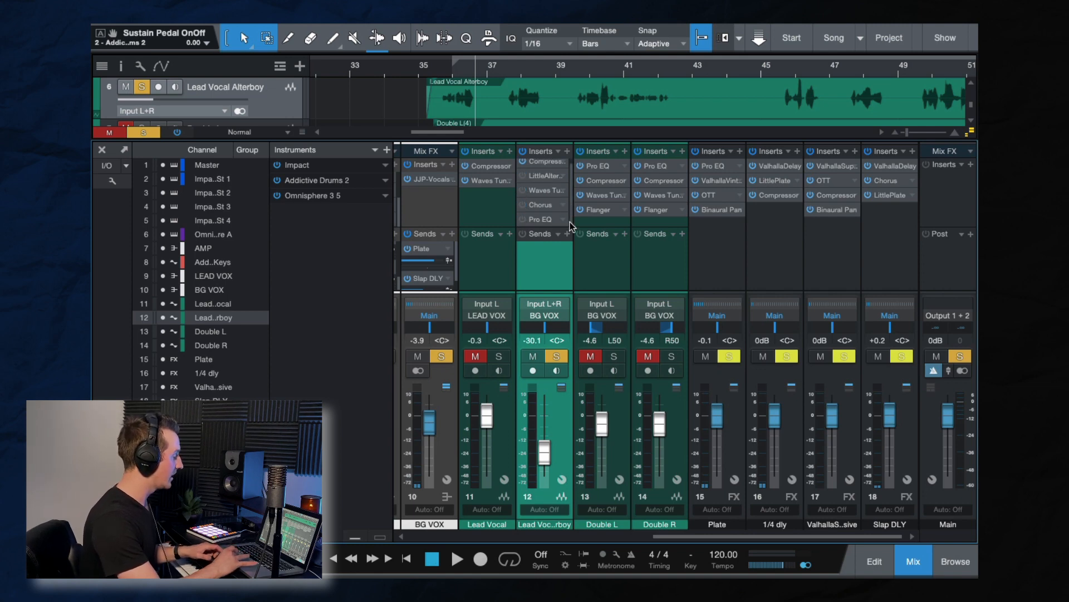
- Review the Compressor settings on the Lead Vocal Alterboy channel and close the plug-in window
{"action": "scroll", "coordinate": [541, 187], "scroll_direction": "up", "scroll_amount": 1}
{"action": "left_click", "coordinate": [540, 165]}
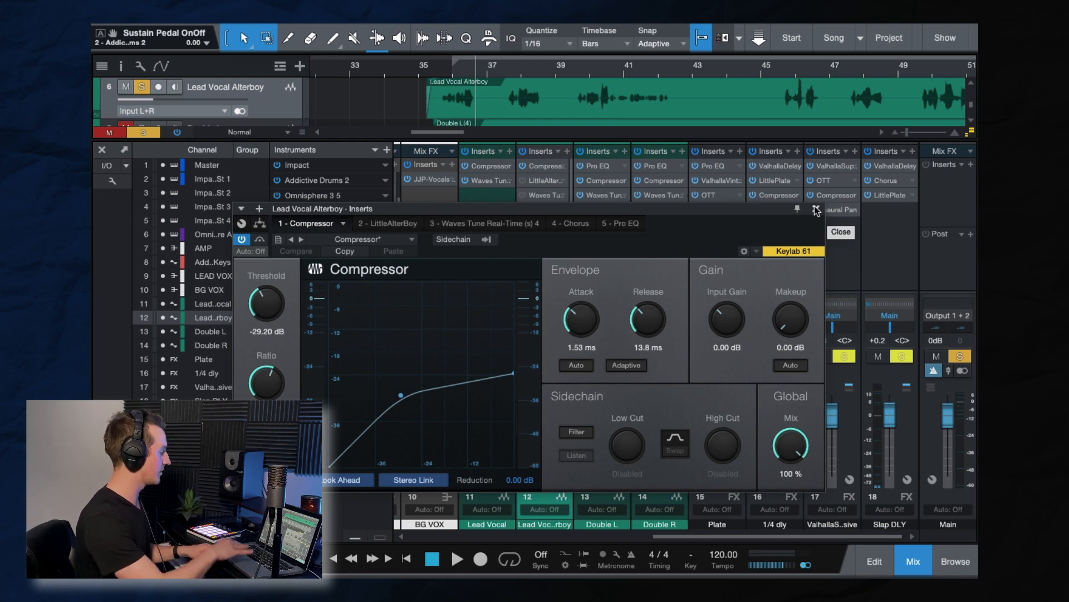
{"action": "left_click", "coordinate": [816, 209]}
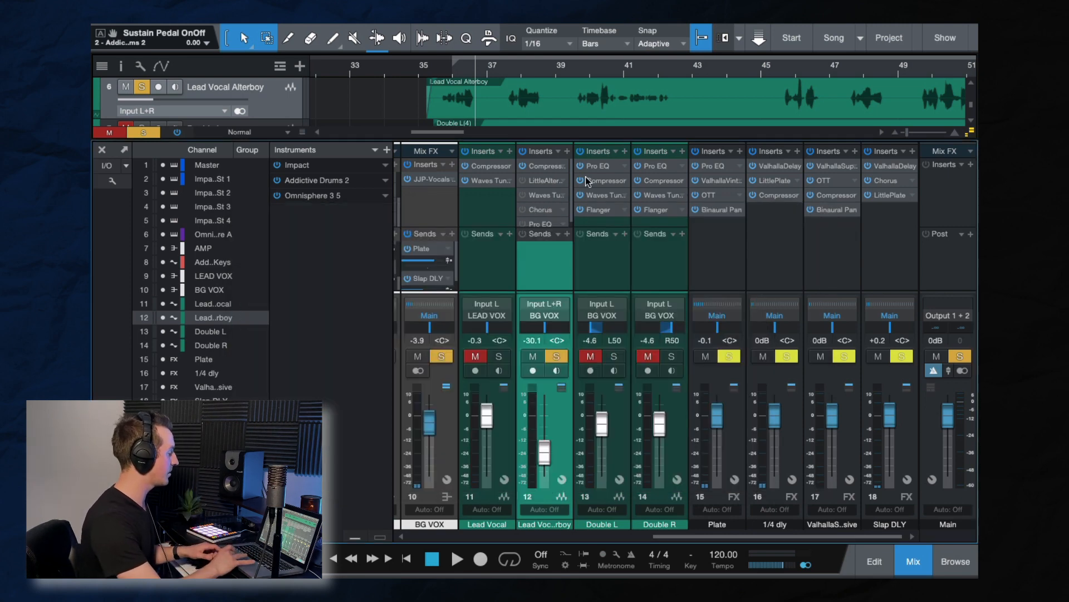
- Reactivate LittleAlterBoy on the Lead Vocal Alterboy channel, and compare the vocal with the effect off and on during playback
{"action": "left_click", "coordinate": [538, 181]}
{"action": "key", "text": "space"}
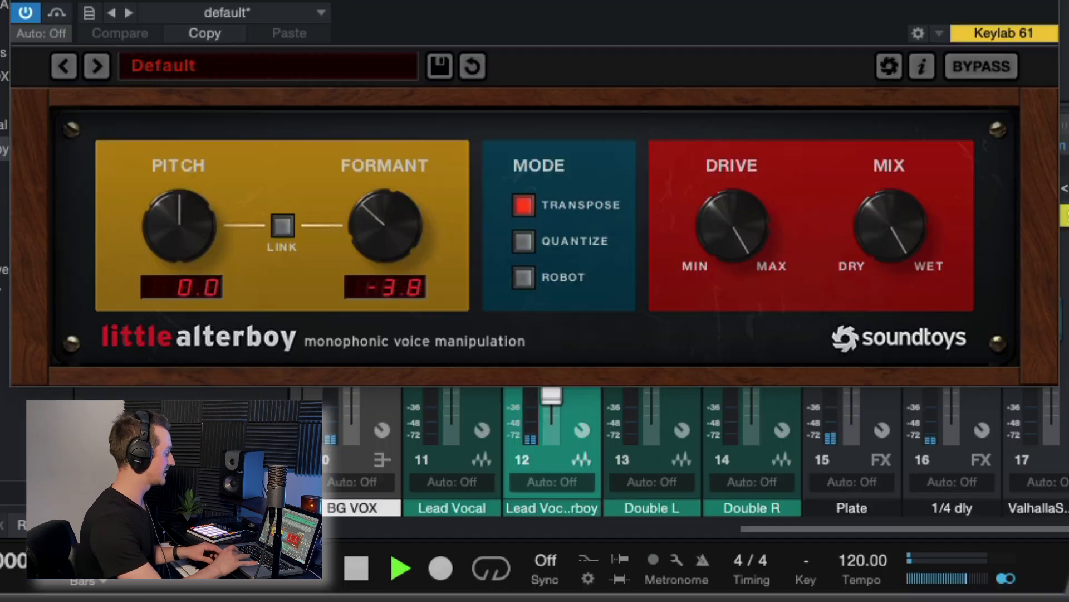
{"action": "left_click", "coordinate": [25, 12]}
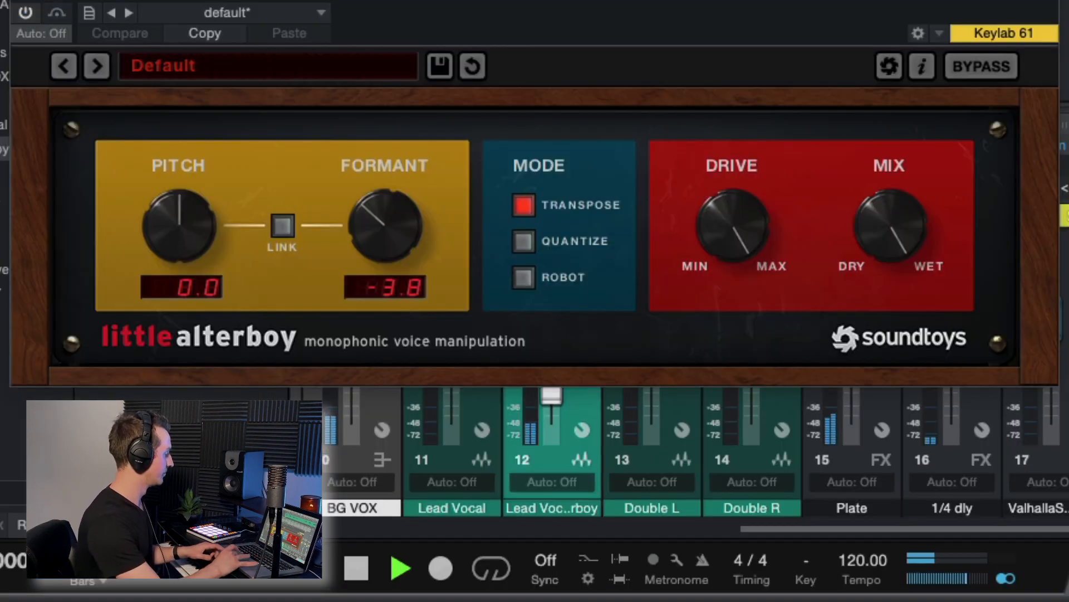
{"action": "left_click", "coordinate": [25, 12]}
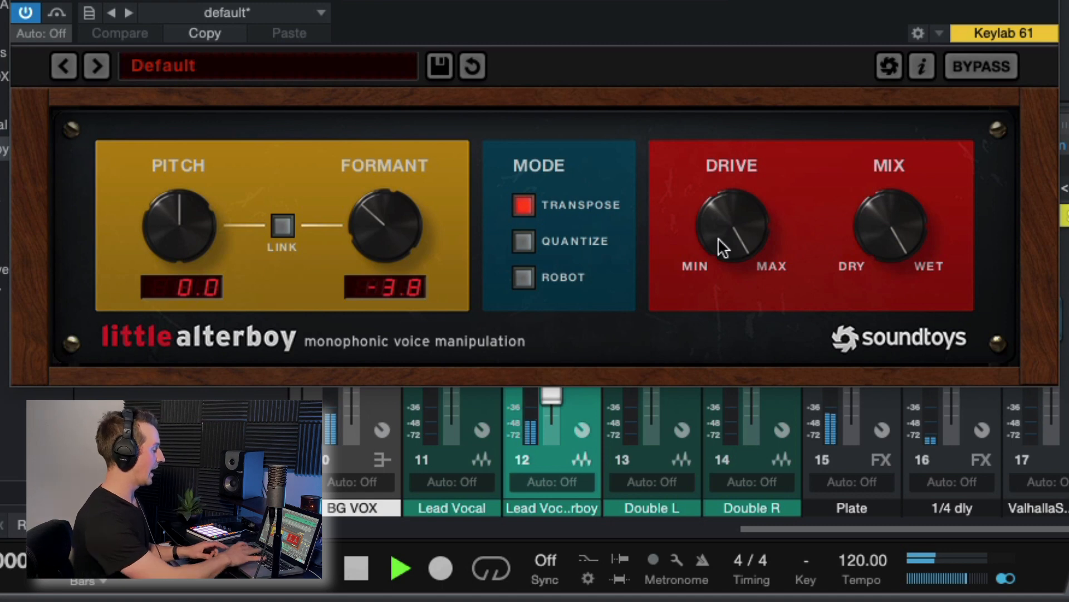
{"action": "key", "text": "space"}
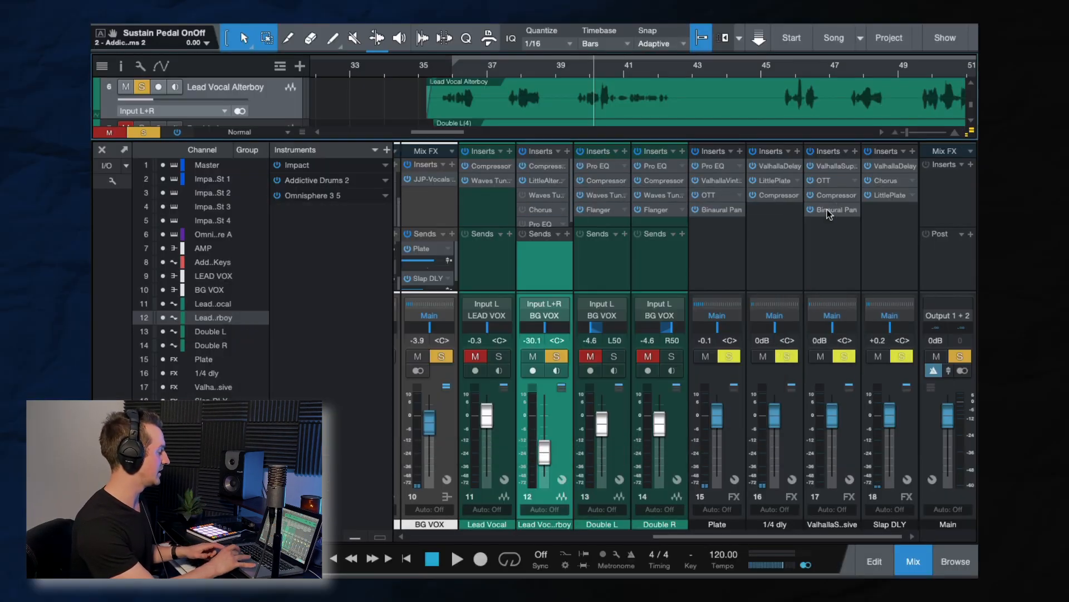
- Reactivate Waves Tune Real-Time on the Lead Vocal Alterboy channel, audition it during playback and close the plug-in window
{"action": "left_click", "coordinate": [546, 195]}
{"action": "key", "text": "space"}
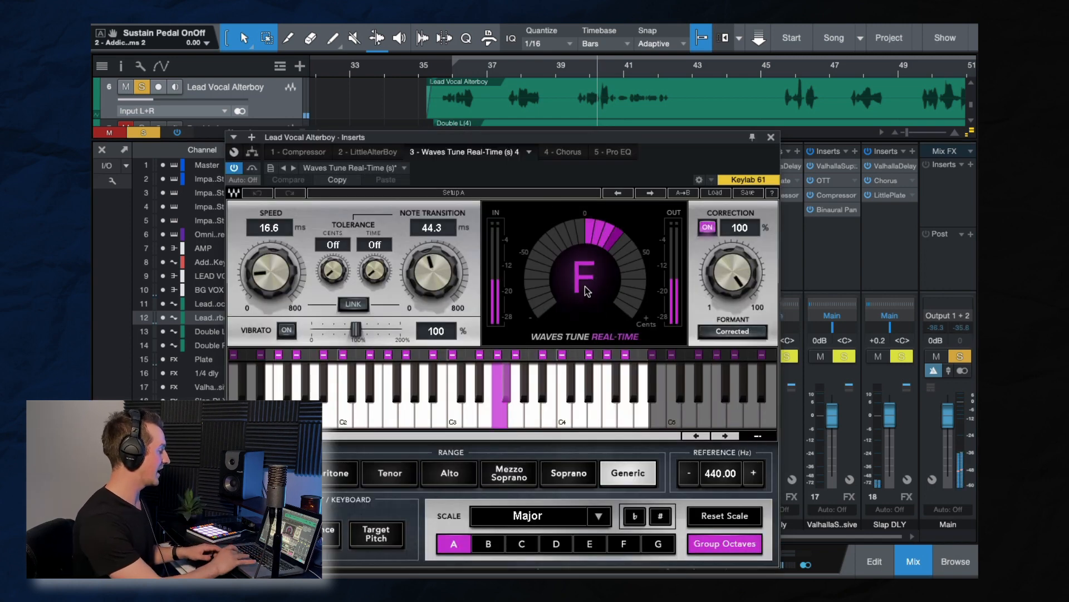
{"action": "left_click", "coordinate": [770, 138]}
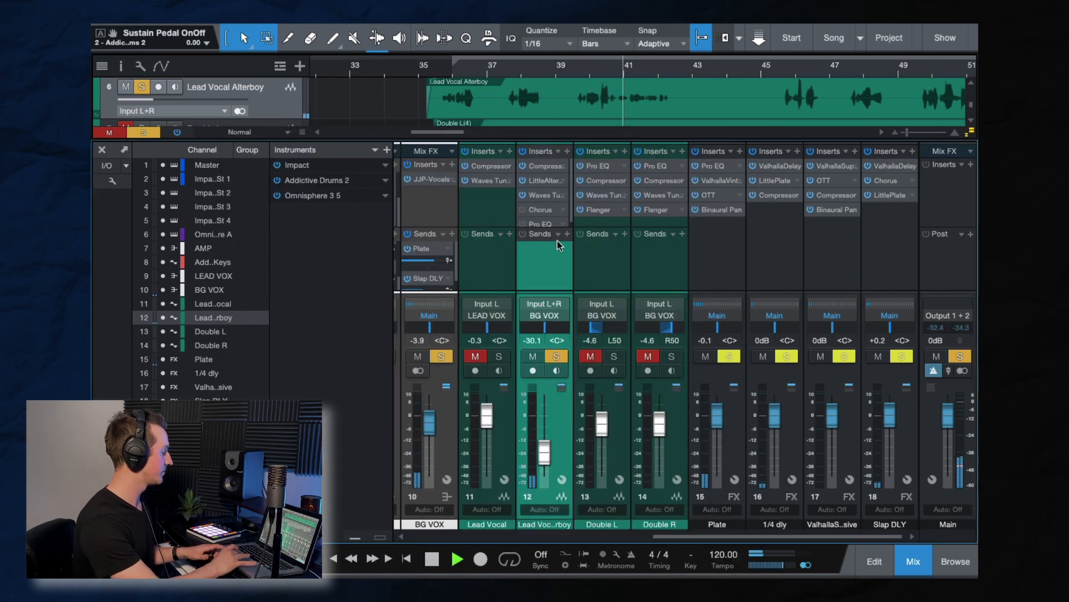
- Reactivate Chorus and Pro EQ on the Lead Vocal Alterboy channel, reviewing each plug-in's settings and closing its window
{"action": "left_click", "coordinate": [536, 210]}
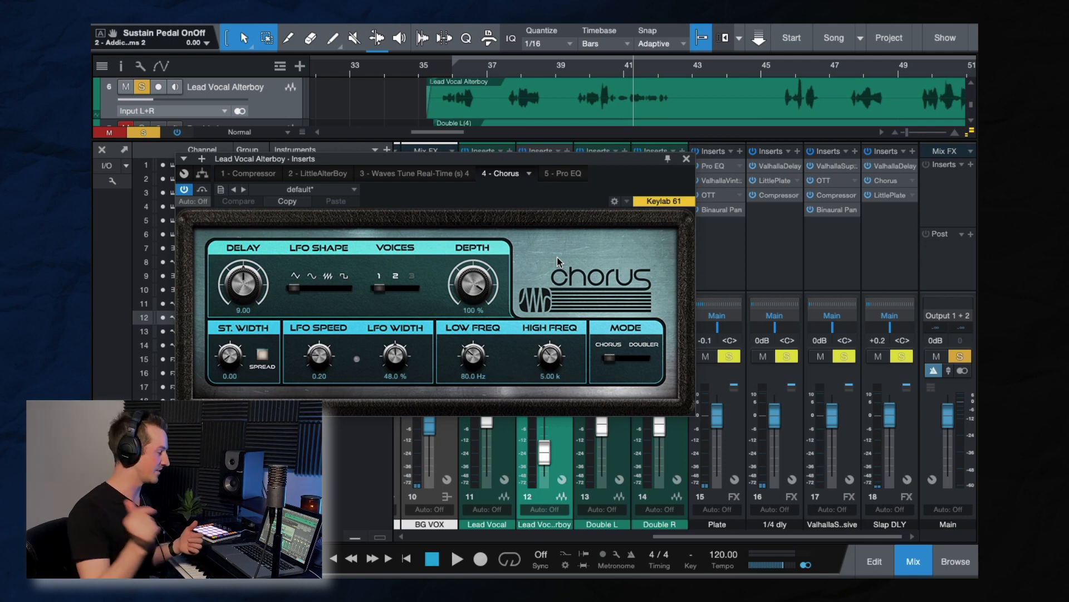
{"action": "left_click", "coordinate": [687, 159]}
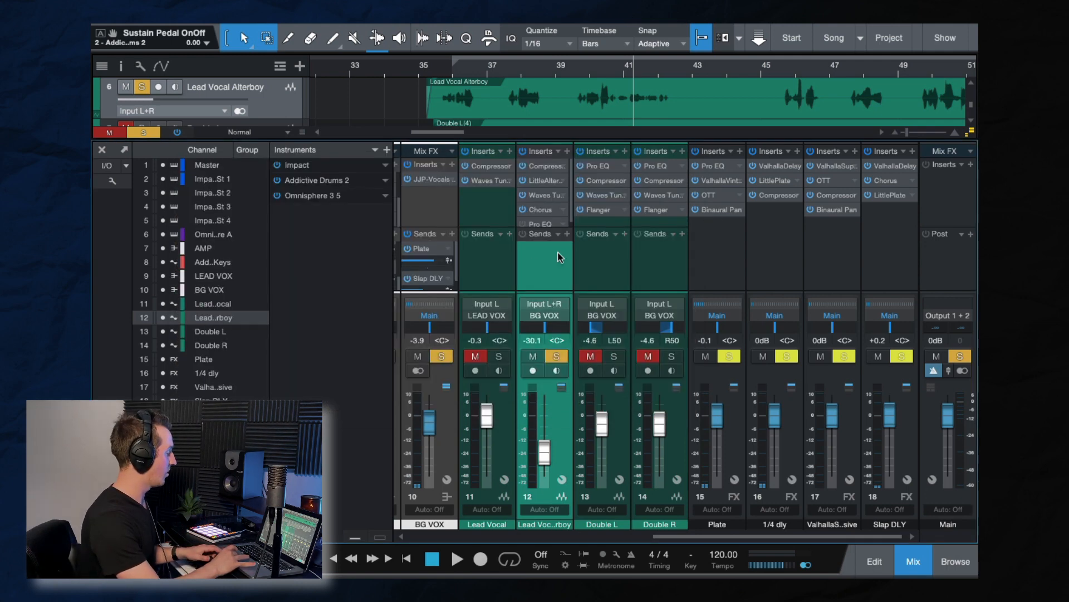
{"action": "scroll", "coordinate": [570, 206], "scroll_direction": "down", "scroll_amount": 1}
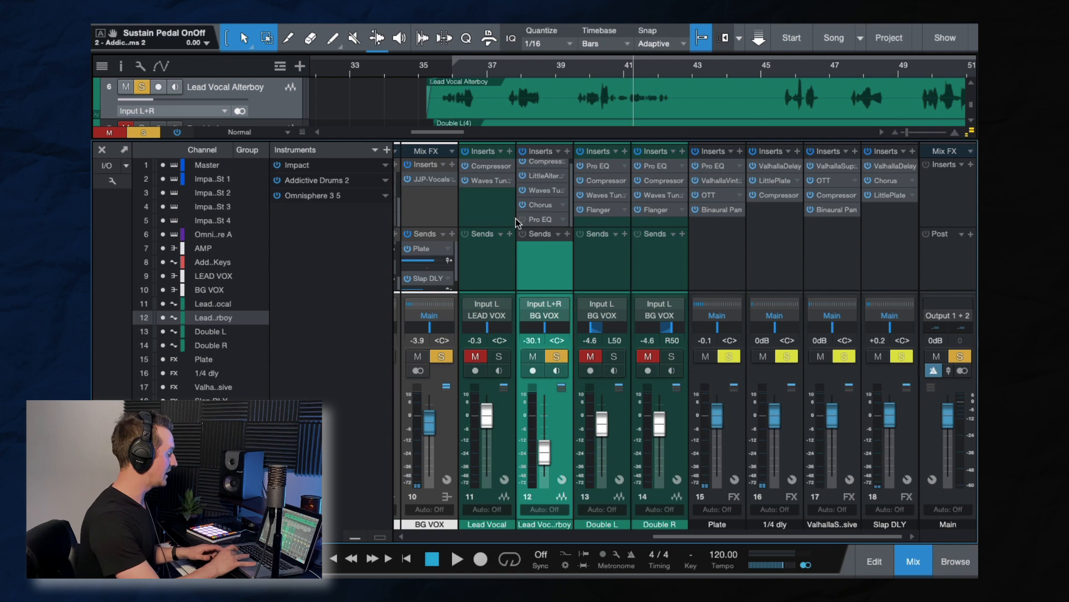
{"action": "left_click", "coordinate": [543, 219]}
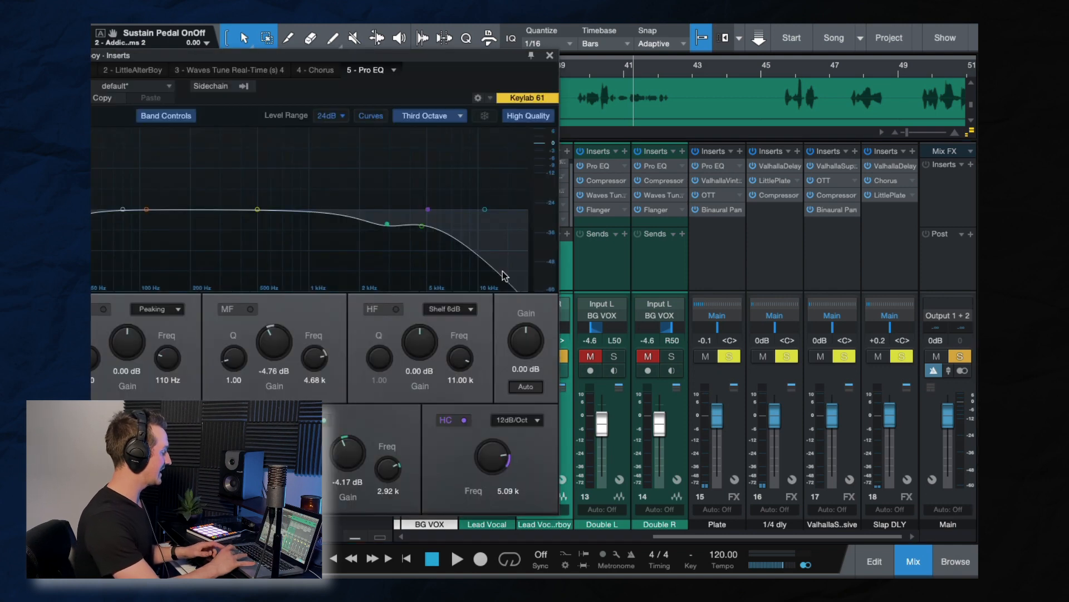
{"action": "left_click_drag", "start_coordinate": [401, 56], "coordinate": [673, 59]}
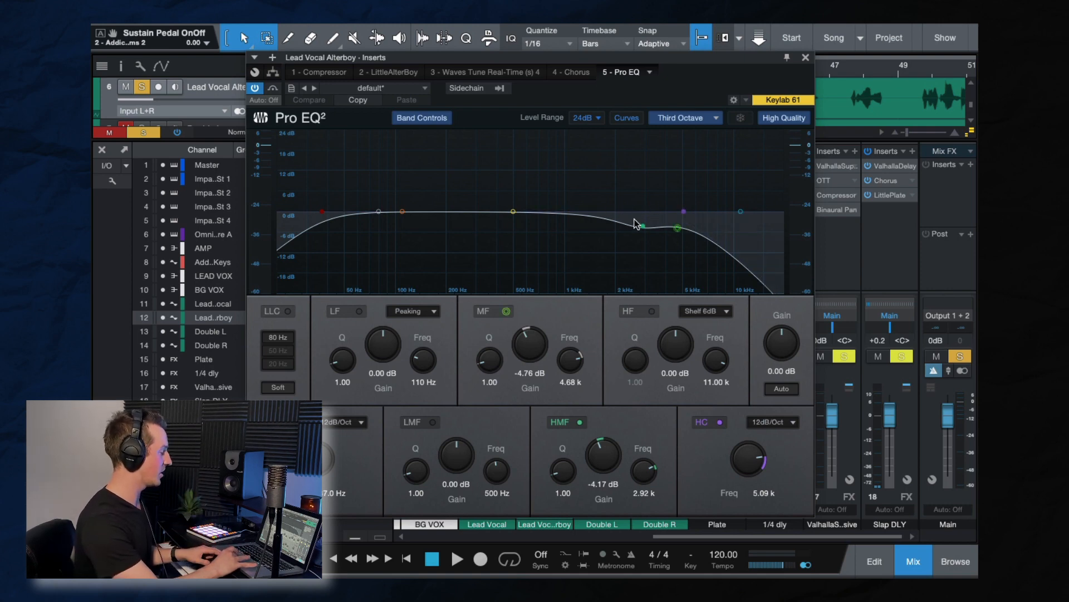
{"action": "left_click", "coordinate": [805, 58]}
- Solo the Lead Vocal channel alongside Lead Vocal Alterboy and audition the two together from just before bar 36
{"action": "left_click", "coordinate": [500, 356]}
{"action": "left_click", "coordinate": [443, 68]}
{"action": "key", "text": "space"}
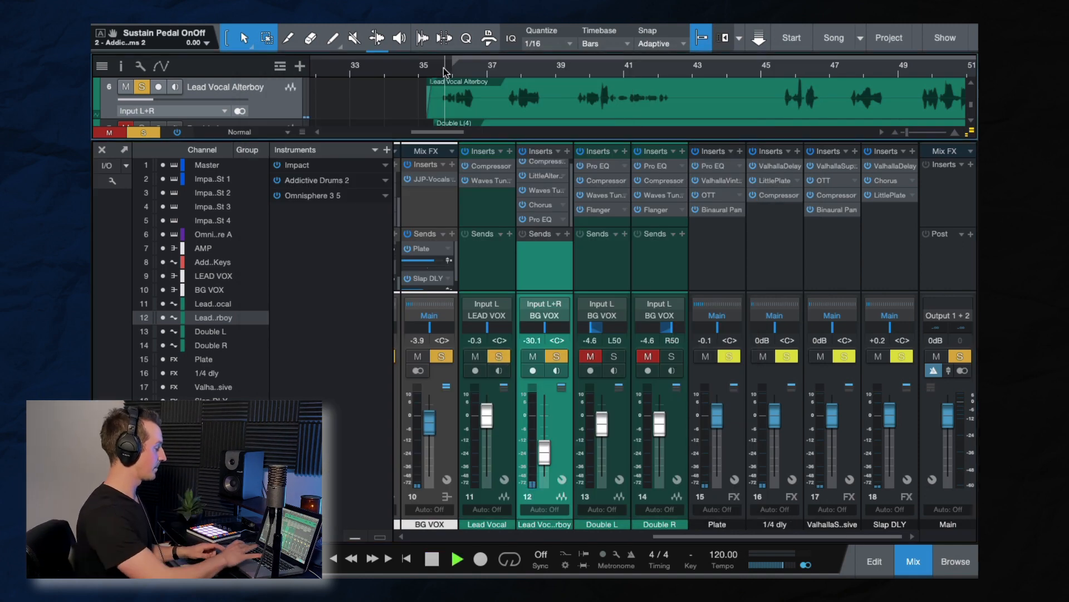
{"action": "mouse_move", "coordinate": [544, 453]}
{"action": "left_mouse_down"}
{"action": "mouse_move", "coordinate": [548, 437]}
{"action": "mouse_move", "coordinate": [547, 454]}
{"action": "left_mouse_up"}
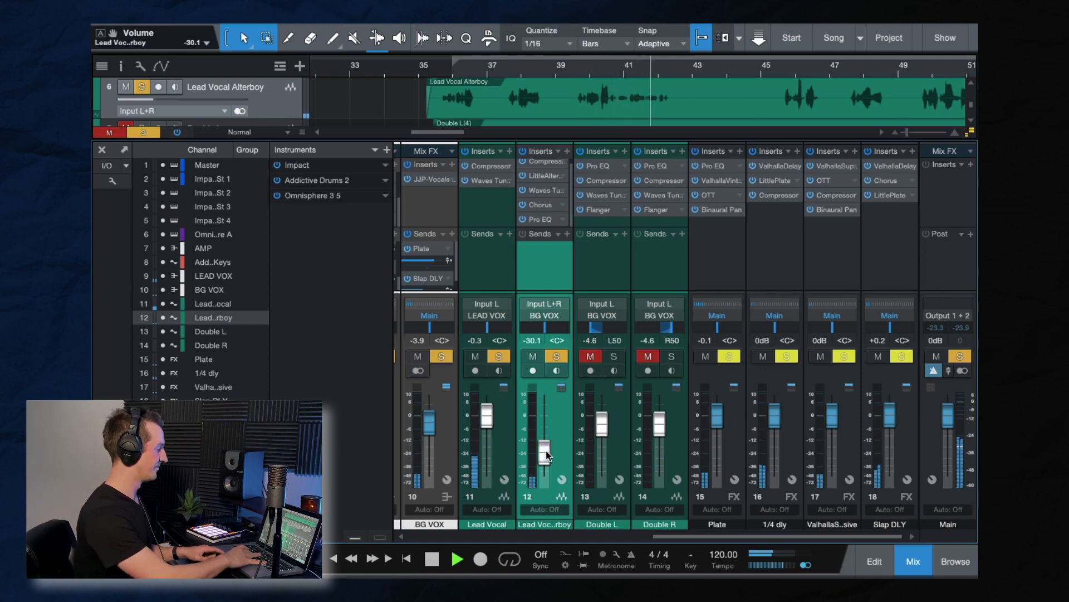
{"action": "key", "text": "space"}
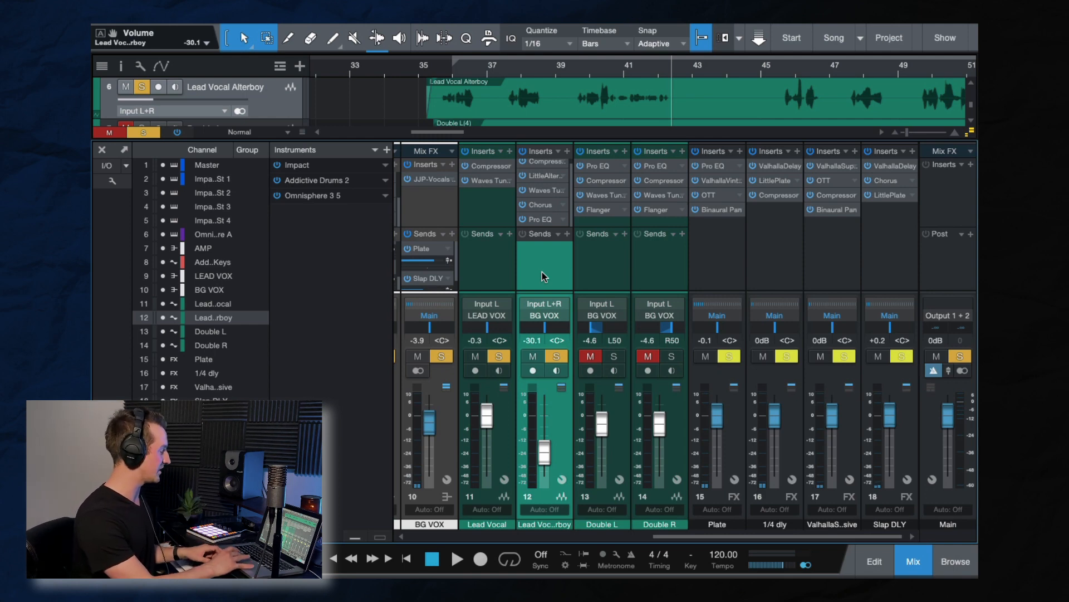
- Unsolo Lead Vocal and Lead Vocal Alterboy, then solo and select the Double L and Double R channels instead
{"action": "left_click", "coordinate": [556, 356]}
{"action": "left_click", "coordinate": [532, 356]}
{"action": "left_click", "coordinate": [502, 358]}
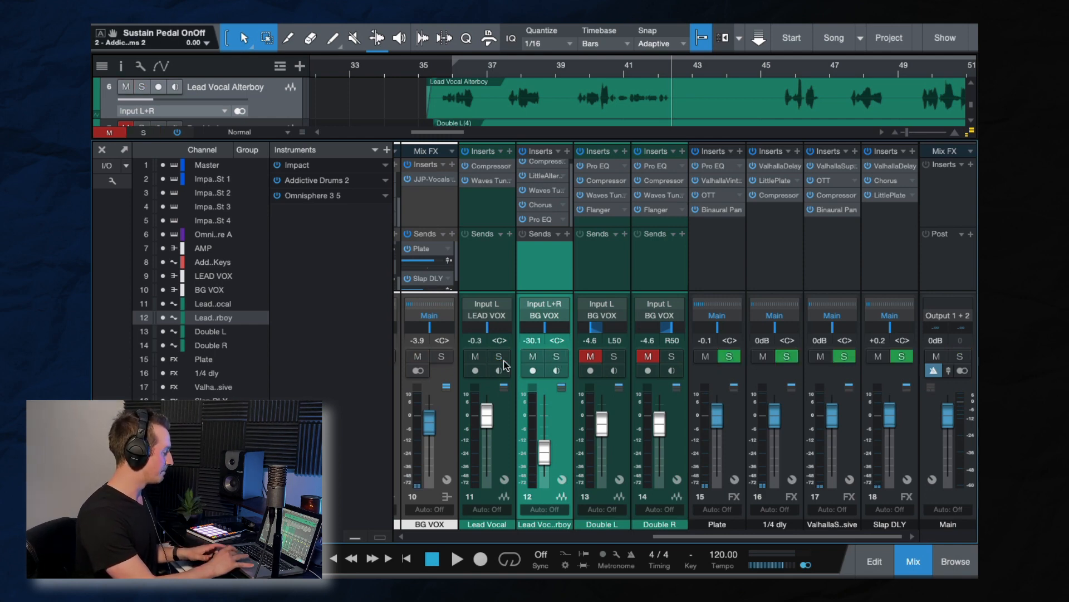
{"action": "left_click", "coordinate": [613, 357]}
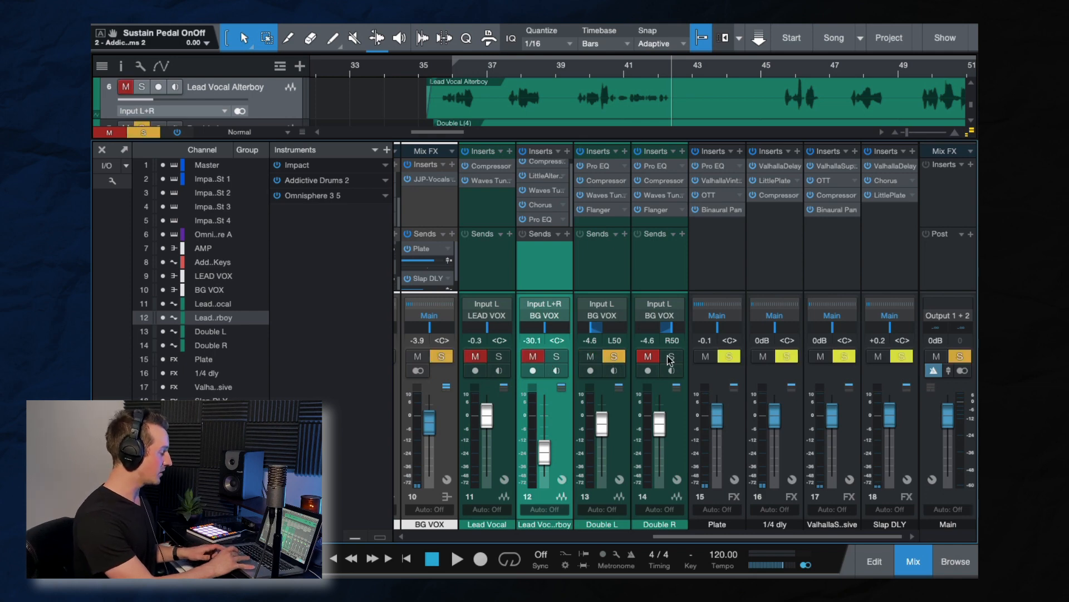
{"action": "left_click", "coordinate": [620, 294]}
{"action": "left_click", "coordinate": [657, 279], "text": "shift"}
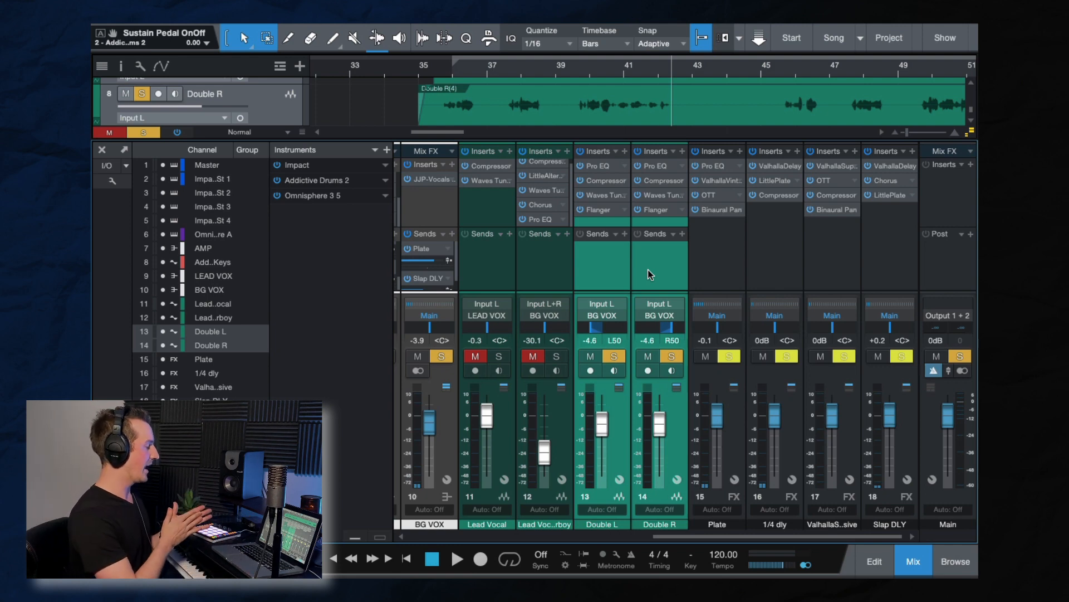
- Review the Pro EQ settings on the Double L channel and close the plug-in window
{"action": "left_click", "coordinate": [609, 255]}
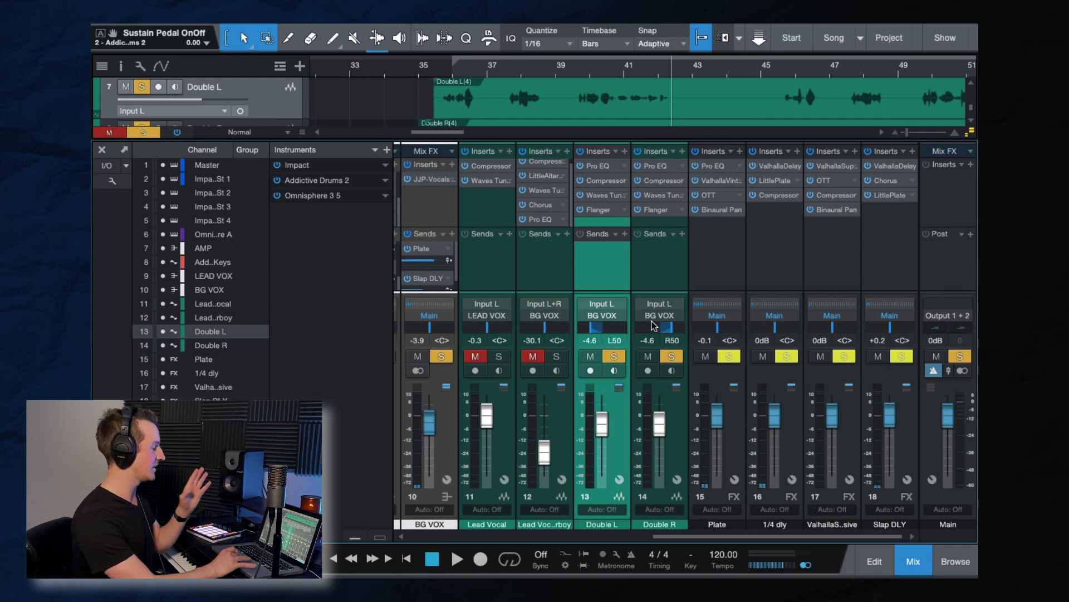
{"action": "left_click", "coordinate": [599, 166]}
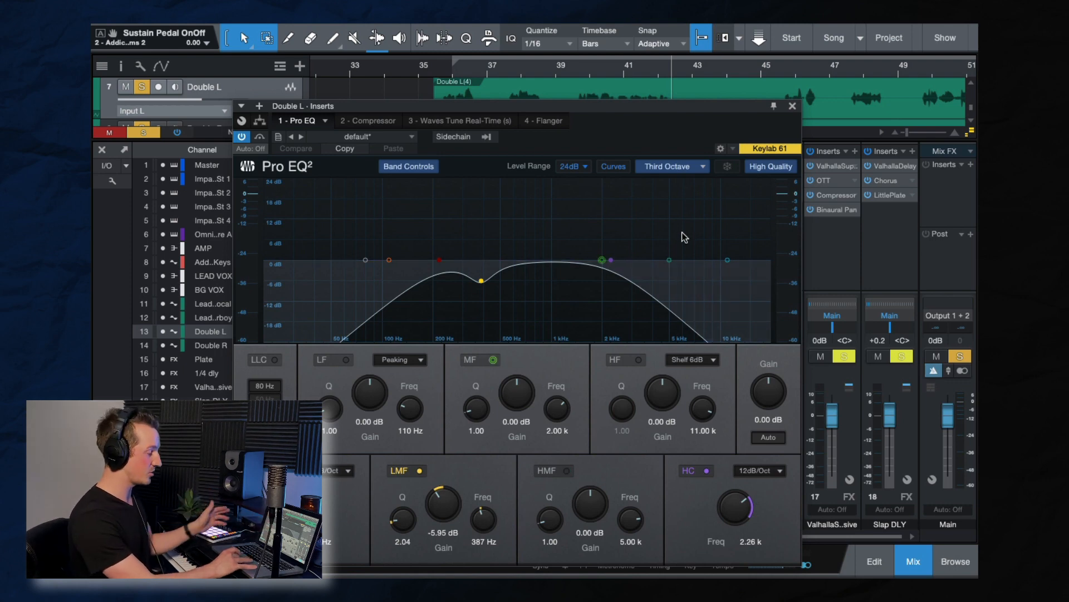
{"action": "left_click", "coordinate": [791, 107]}
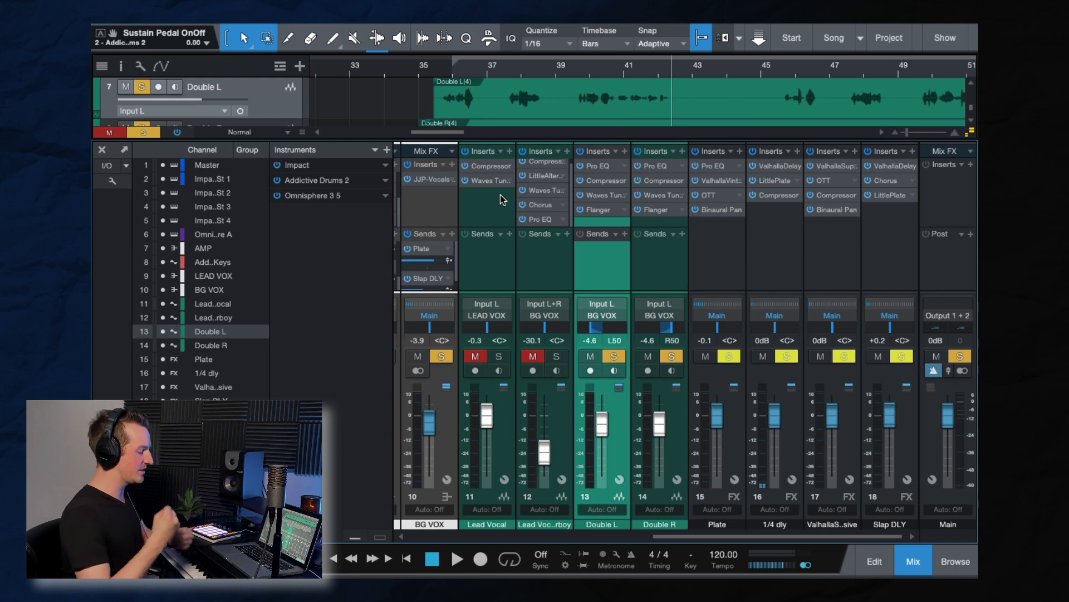
- Deactivate Compressor, Waves Tune and Flanger on the Double L channel, and audition it with Double R unsoloed
{"action": "left_click", "coordinate": [580, 180]}
{"action": "left_click", "coordinate": [580, 195]}
{"action": "left_click", "coordinate": [580, 210]}
{"action": "left_click", "coordinate": [670, 357]}
{"action": "key", "text": "space"}
{"action": "key", "text": "space"}
- Reactivate the Compressor on the Double L channel, review its settings and close the plug-in window
{"action": "left_click", "coordinate": [580, 180]}
{"action": "left_click", "coordinate": [599, 184]}
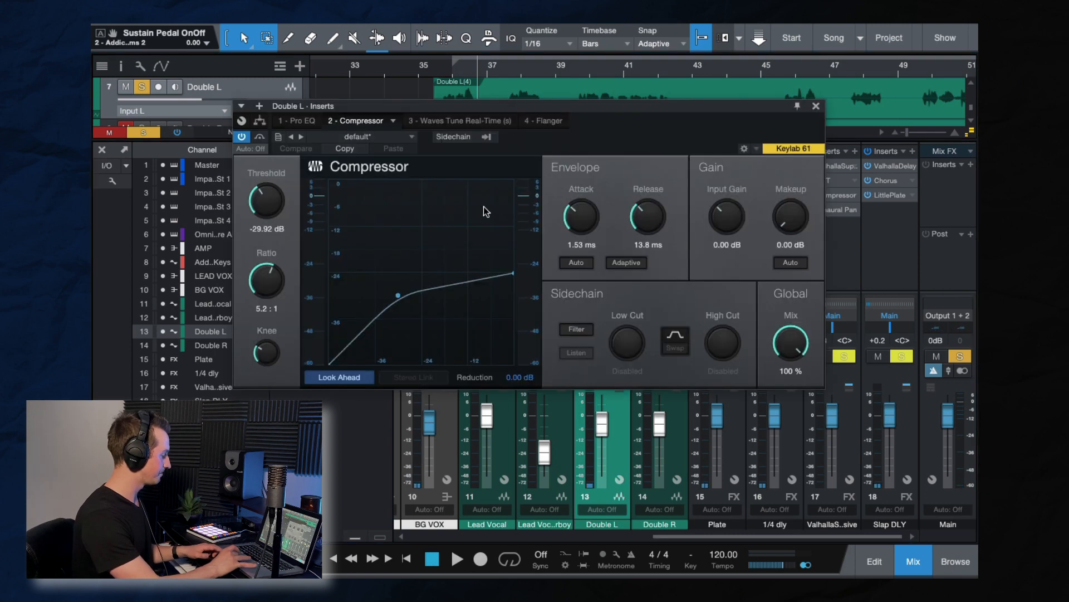
{"action": "left_click", "coordinate": [820, 109]}
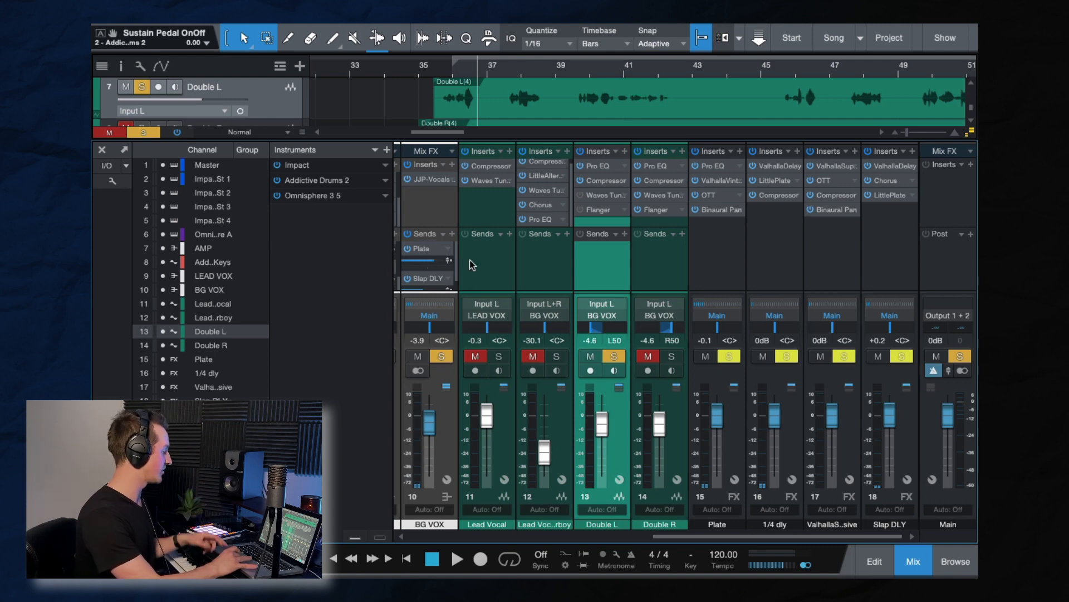
- Reactivate Waves Tune Real-Time on the Double L channel, review its settings and close the plug-in window
{"action": "scroll", "coordinate": [446, 262], "scroll_direction": "down", "scroll_amount": 1}
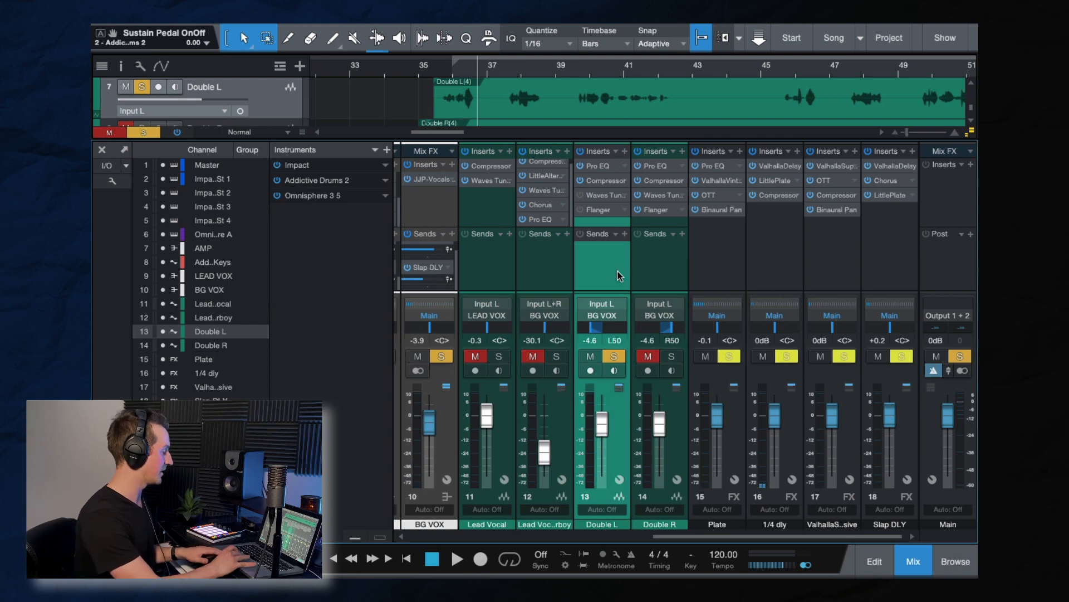
{"action": "left_click", "coordinate": [601, 195]}
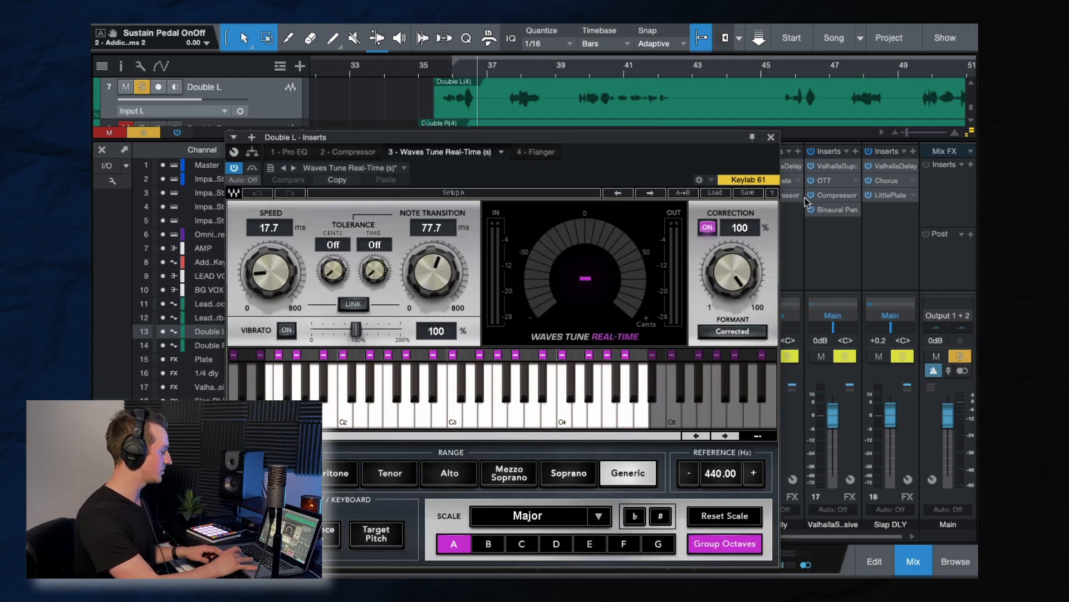
{"action": "left_click", "coordinate": [772, 137]}
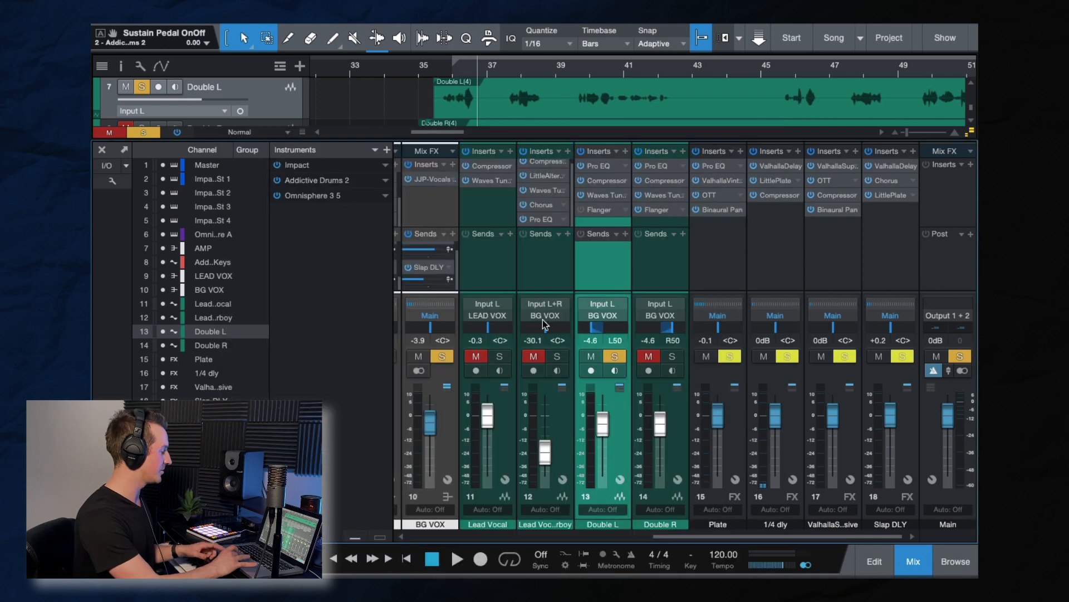
- Reactivate the Flanger on the Double L channel, review its settings, and start playback with Double R soloed alongside it
{"action": "left_click", "coordinate": [601, 210]}
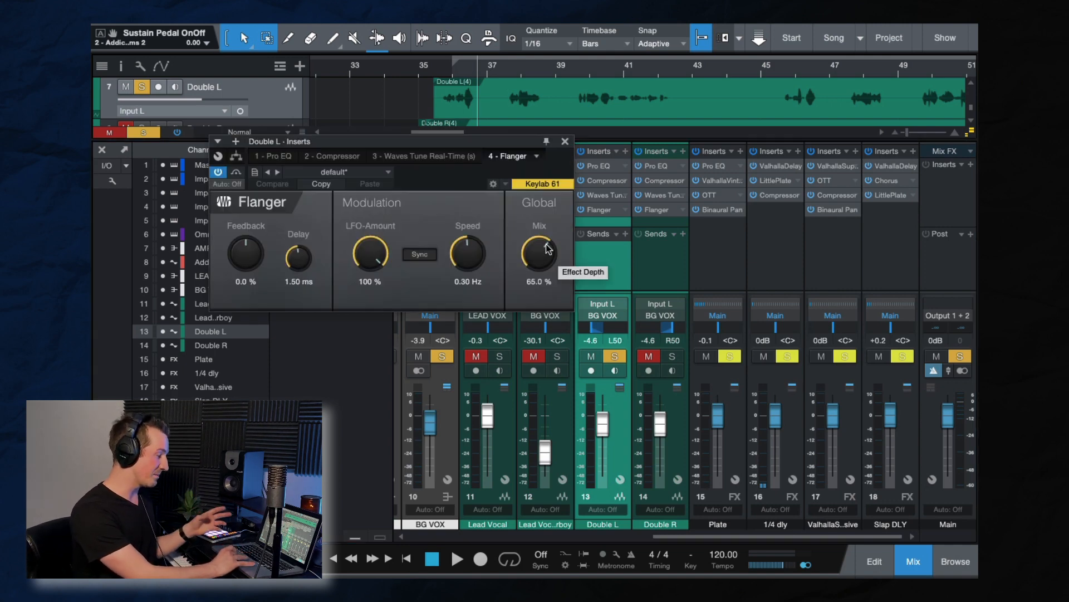
{"action": "left_click", "coordinate": [565, 141]}
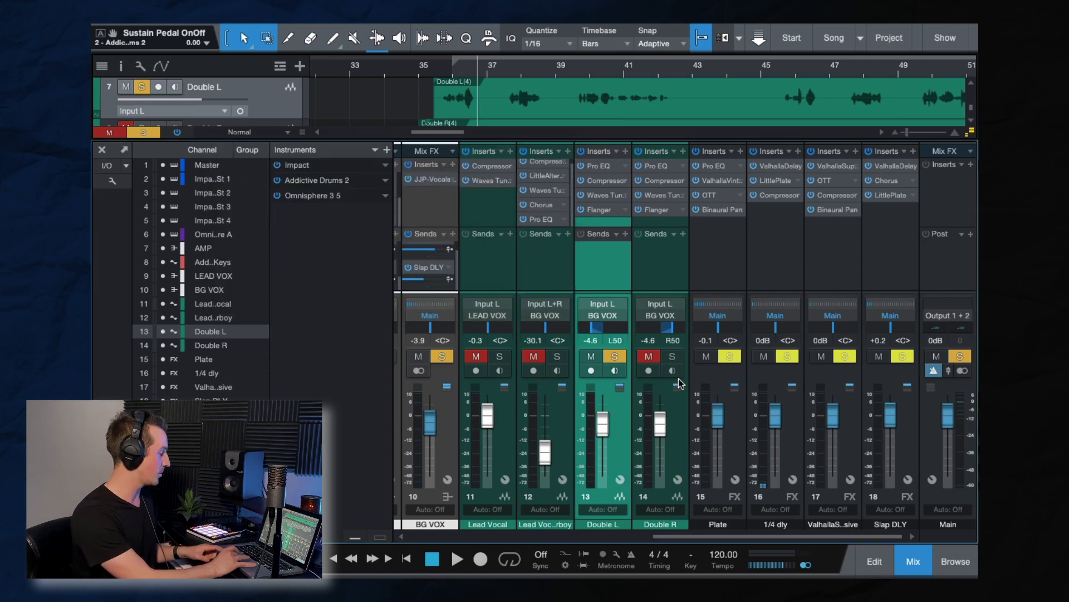
{"action": "key", "text": "space"}
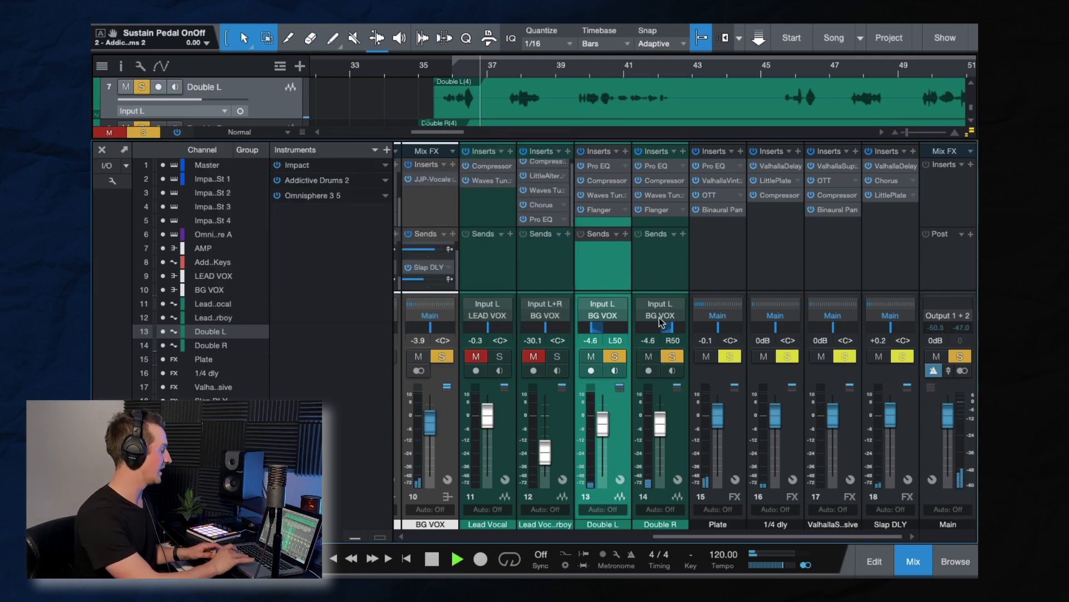